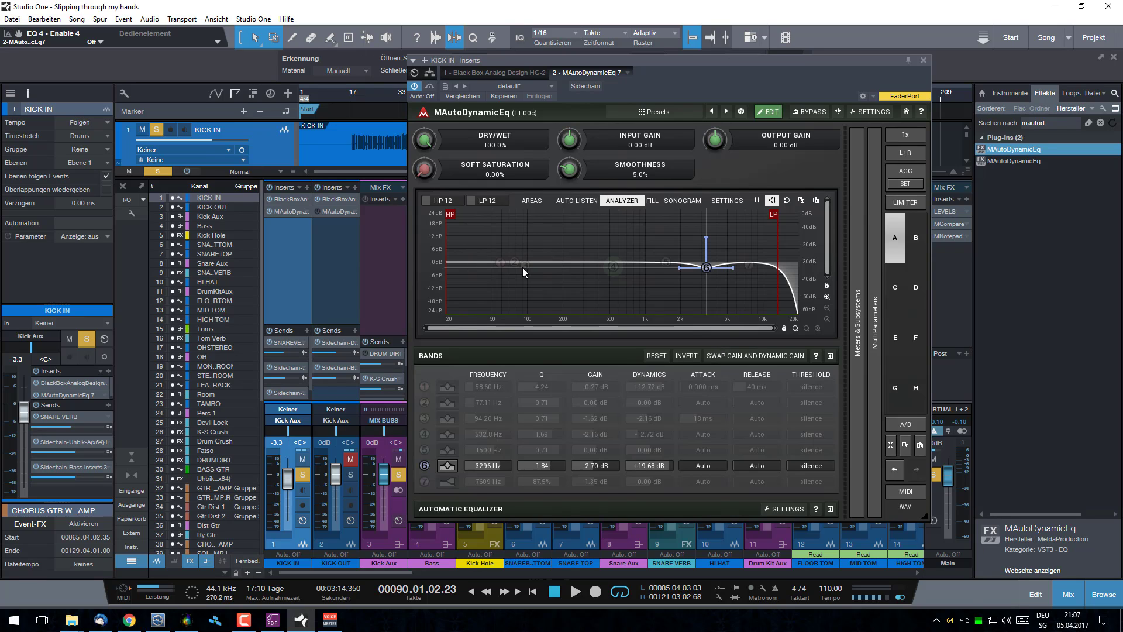
Step: Move the KICK IN inserts window clear of the first mixer channels and audition the kick with EQ band 6 active
{"action": "left_click_drag", "start_coordinate": [700, 59], "coordinate": [745, 52]}
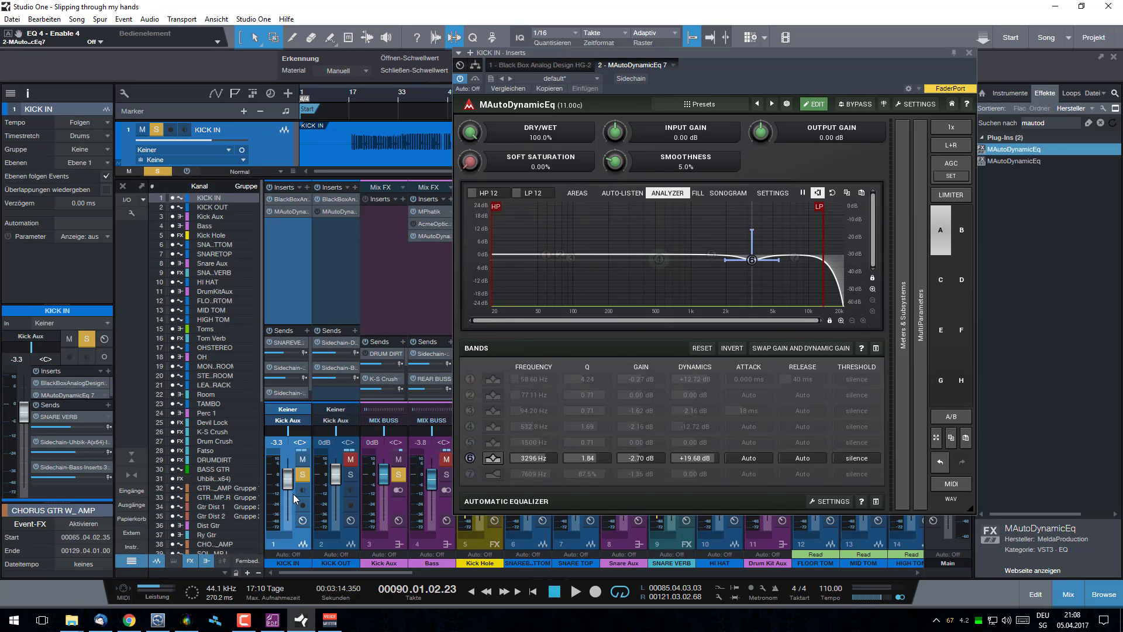
{"action": "left_click", "coordinate": [576, 592]}
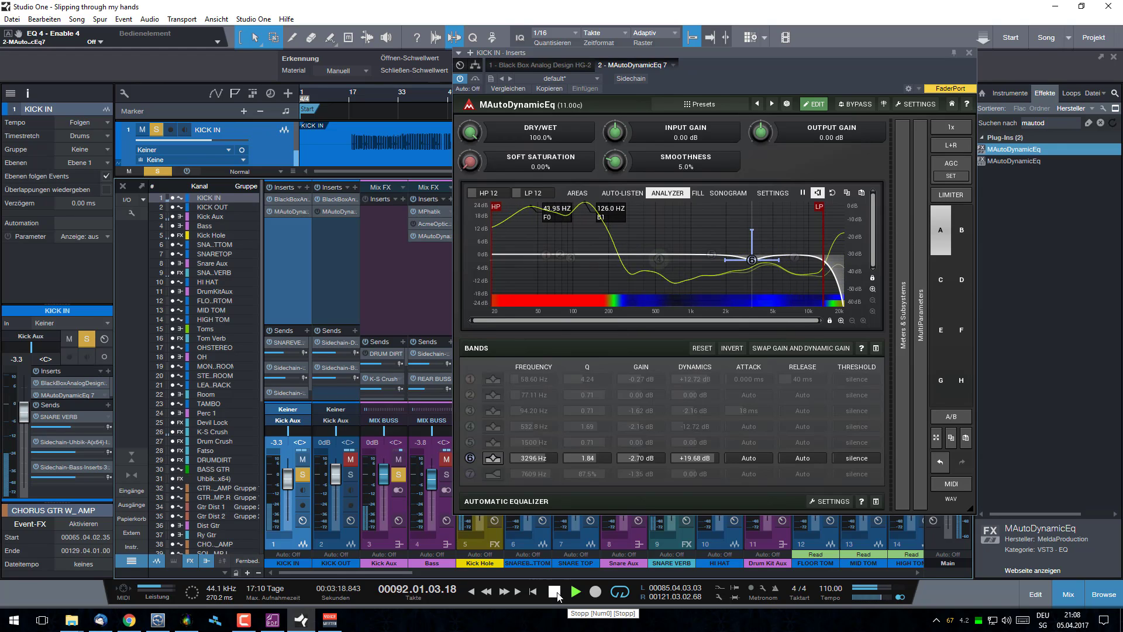
{"action": "left_click", "coordinate": [555, 592]}
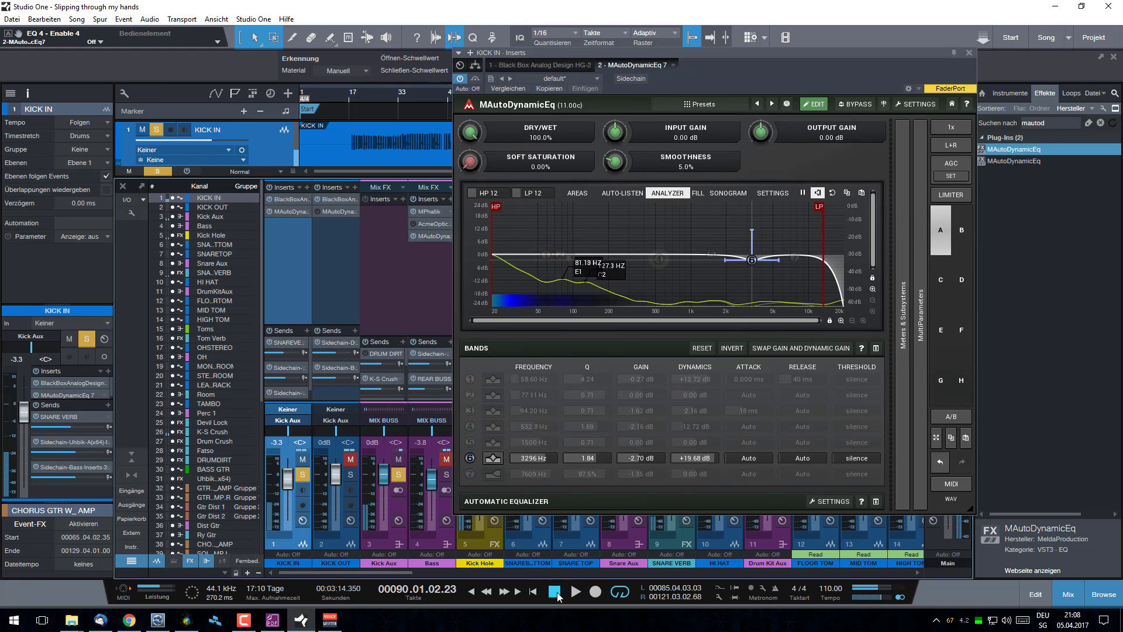
Step: Turn off EQ band 6 and audition the kick with no bands active
{"action": "left_click", "coordinate": [470, 459]}
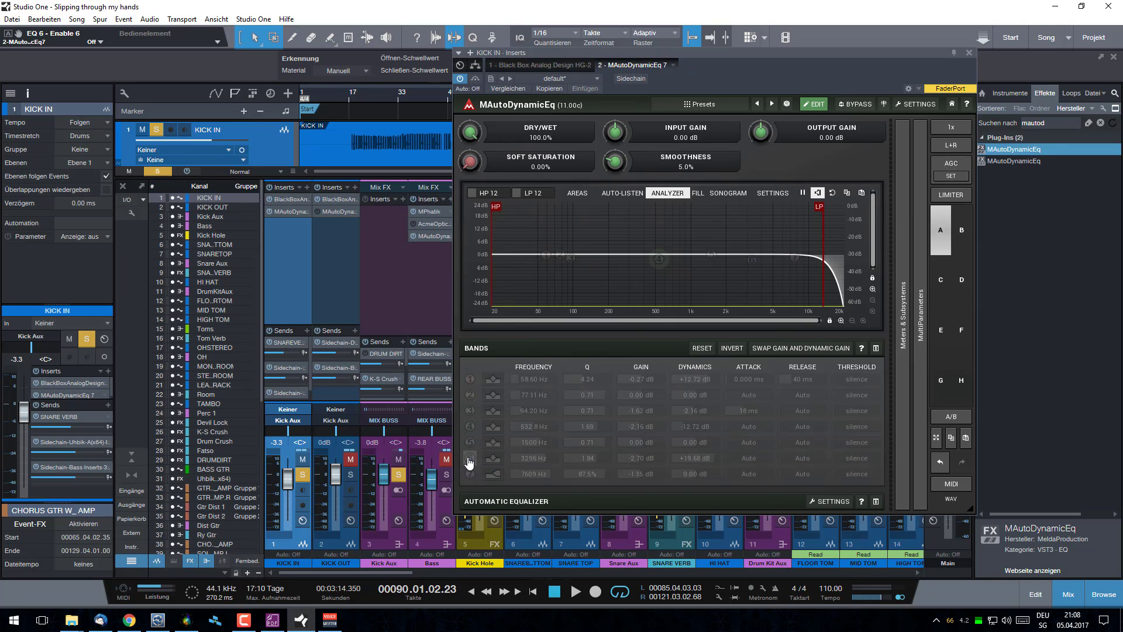
{"action": "left_click", "coordinate": [576, 592]}
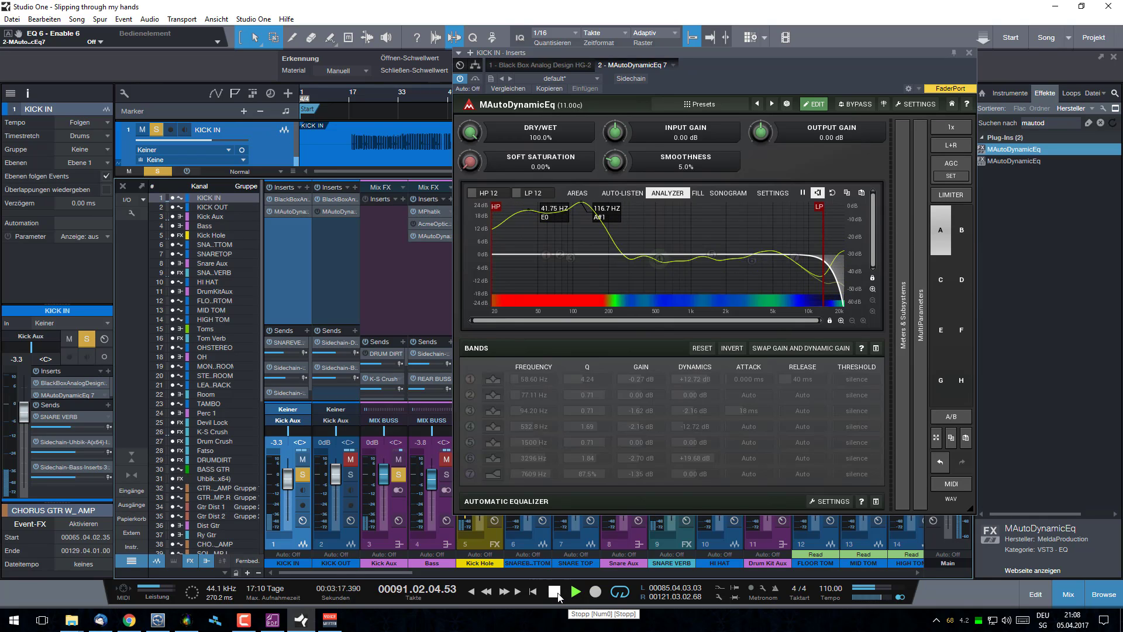
{"action": "left_click", "coordinate": [556, 593]}
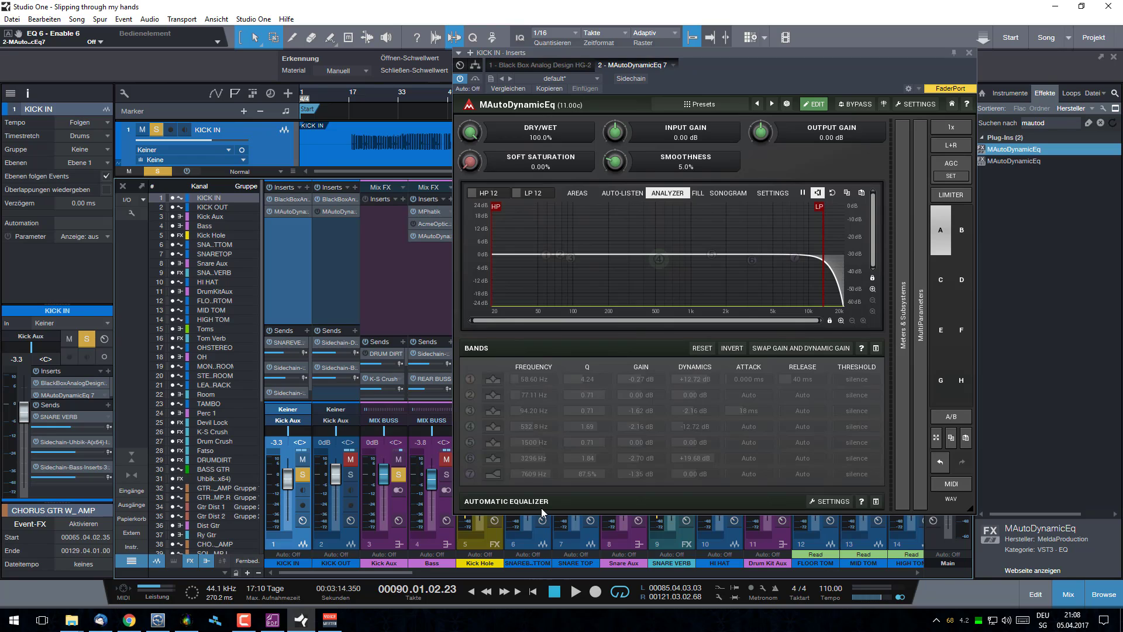
{"action": "left_click", "coordinate": [576, 592]}
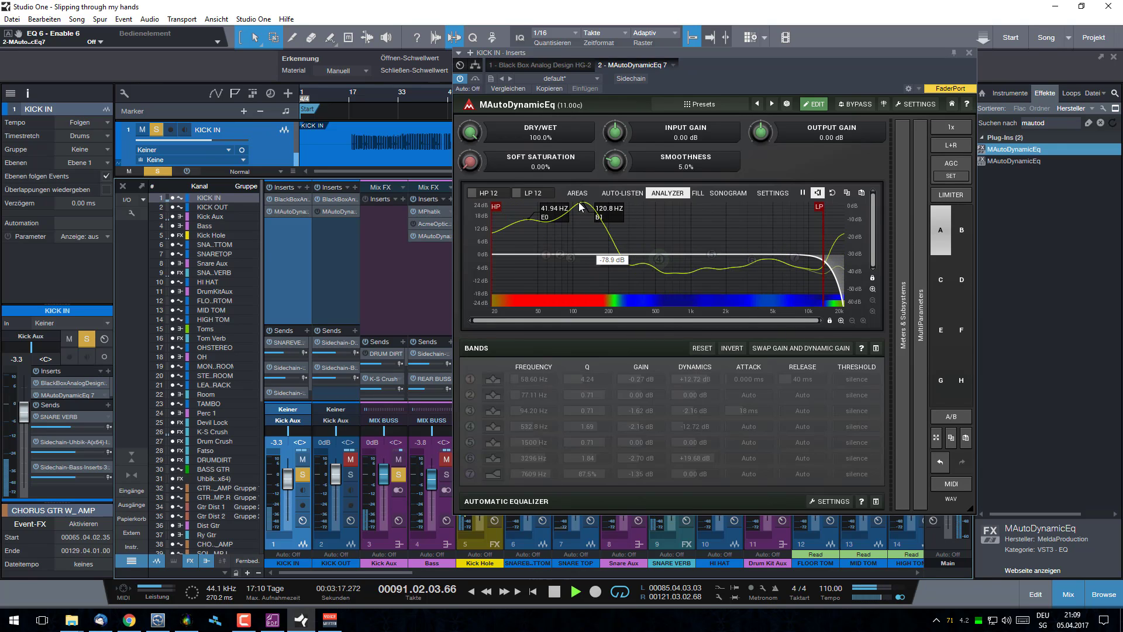
{"action": "key", "text": "space"}
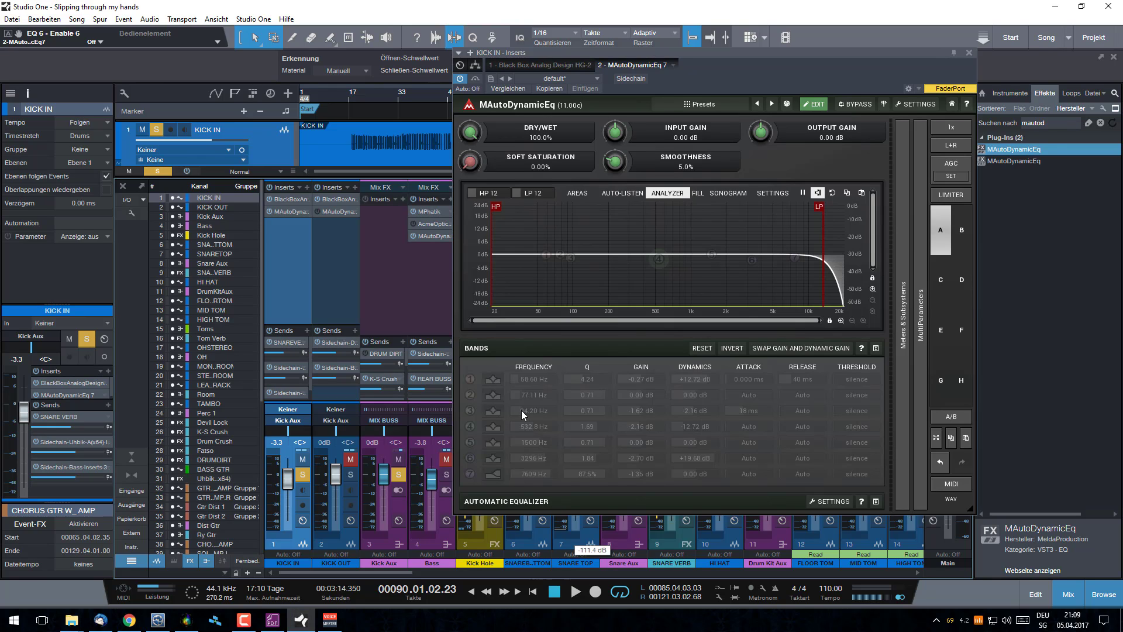
Step: Enable EQ band 1 at 58.60 Hz with a 40 ms release and compare the kick with and without it during playback
{"action": "left_click", "coordinate": [471, 379]}
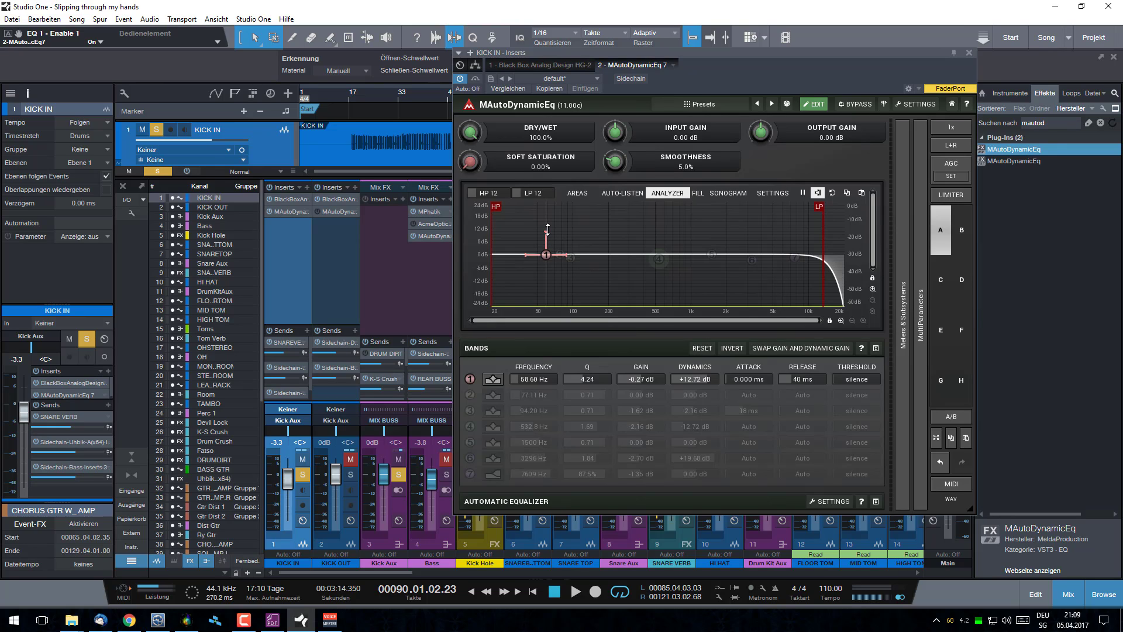
{"action": "left_click", "coordinate": [576, 592]}
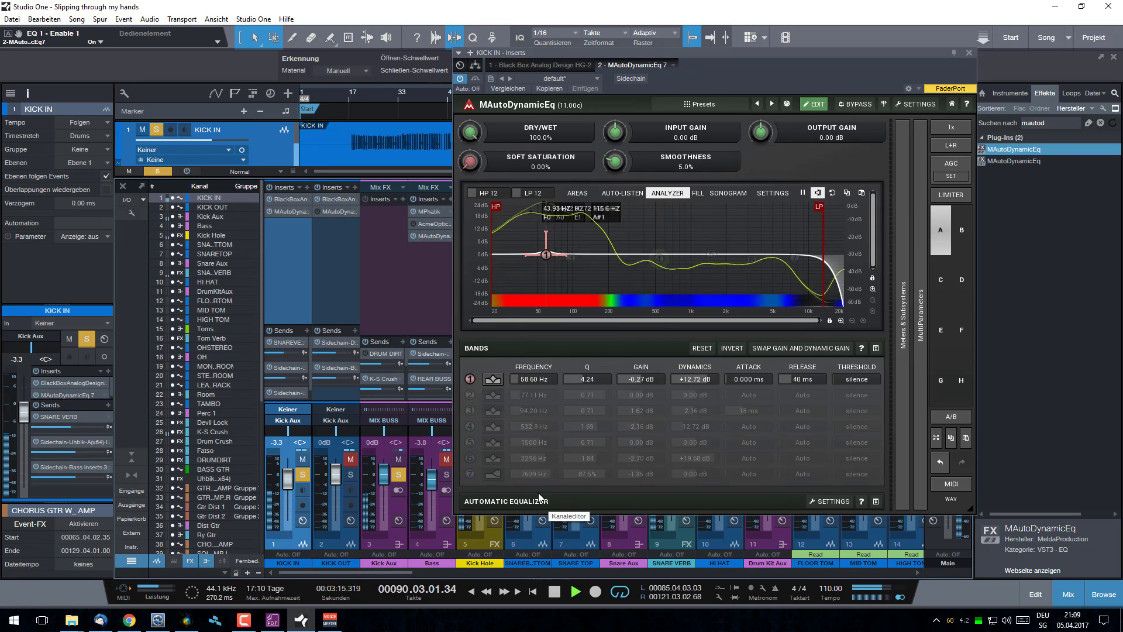
{"action": "left_click", "coordinate": [470, 380]}
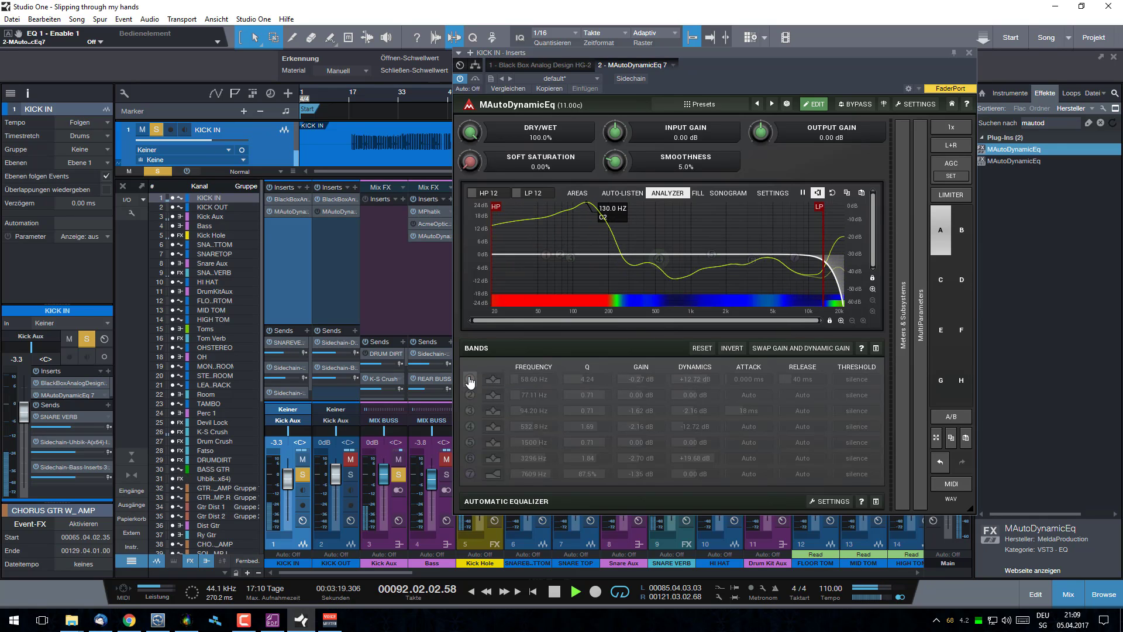
{"action": "left_click", "coordinate": [470, 380]}
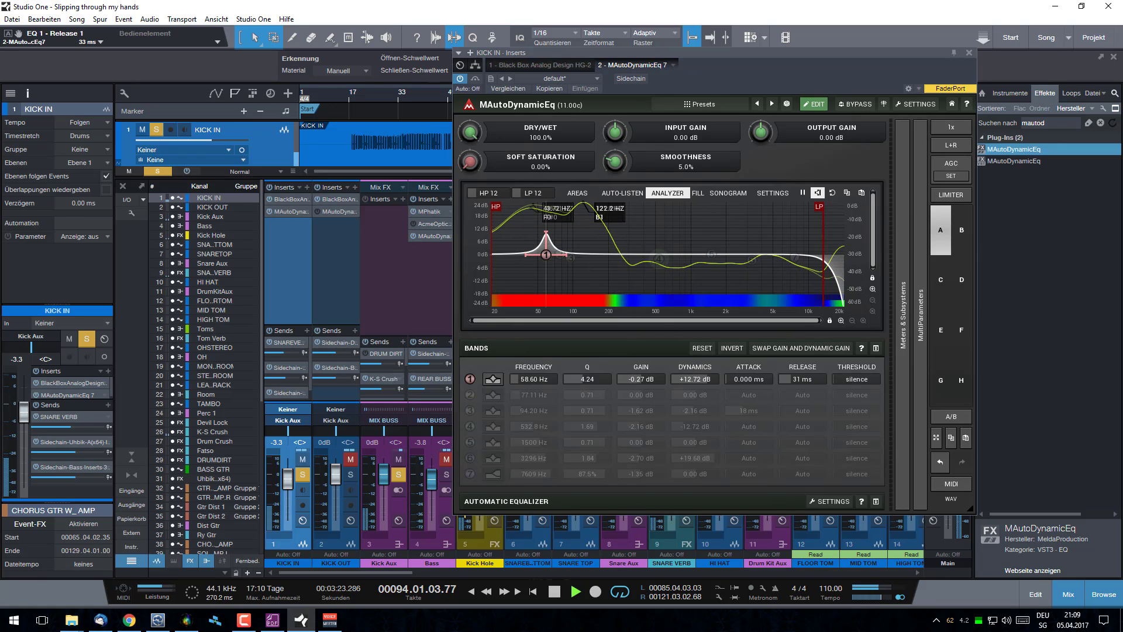
{"action": "mouse_move", "coordinate": [811, 379]}
{"action": "left_mouse_down"}
{"action": "mouse_move", "coordinate": [782, 379]}
{"action": "mouse_move", "coordinate": [797, 380]}
{"action": "left_mouse_up"}
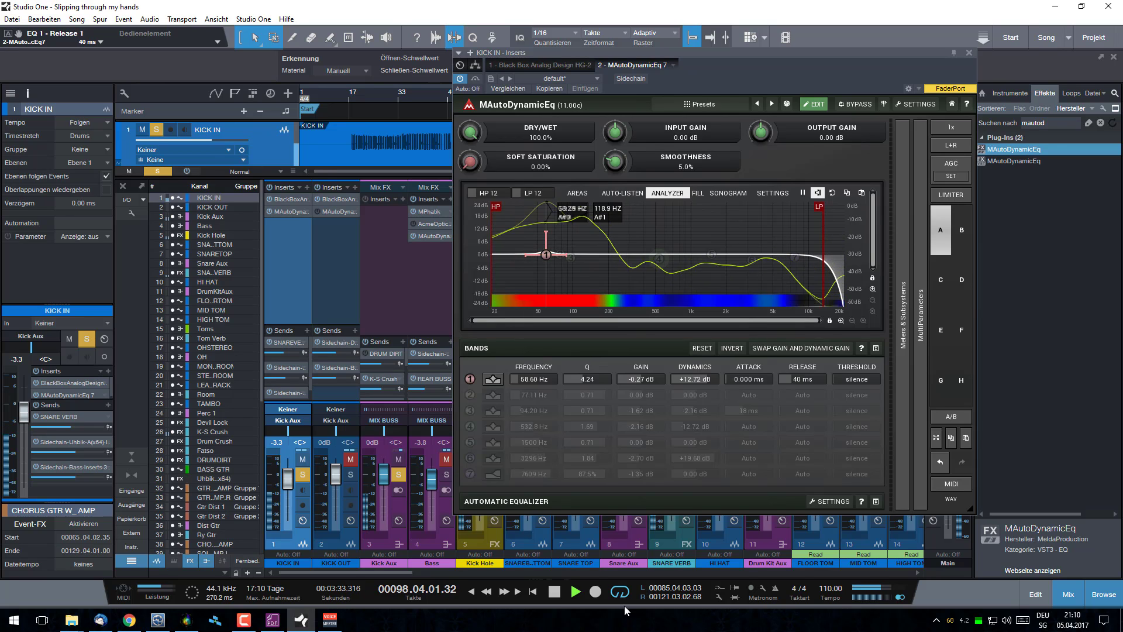
{"action": "left_click", "coordinate": [559, 595]}
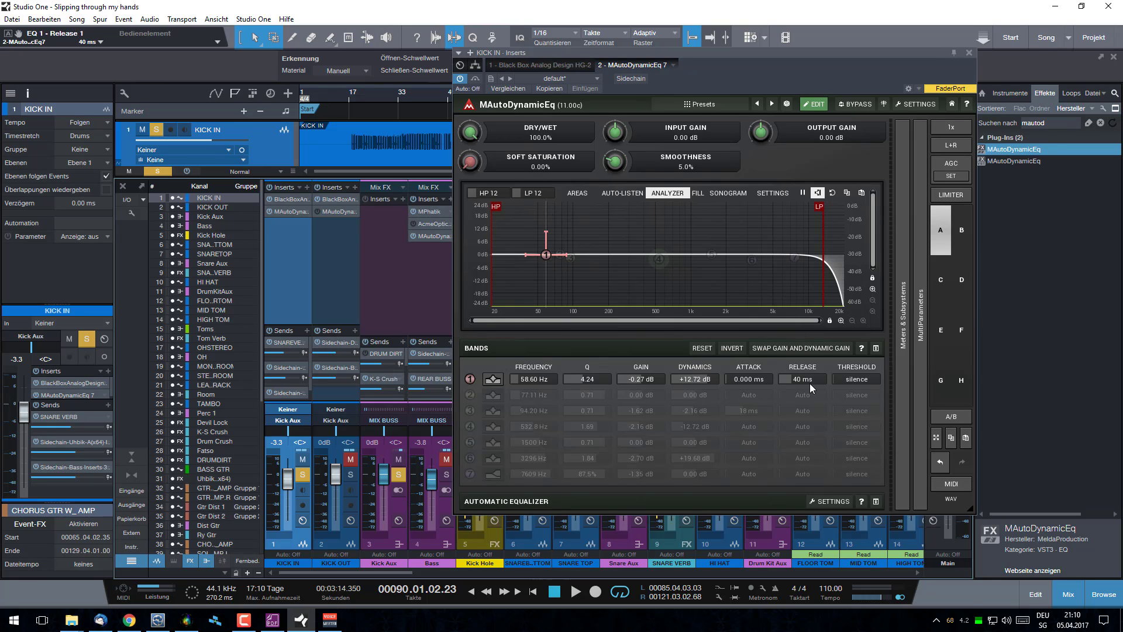
Step: Enable EQ band 3 at 94.20 Hz and compare the kick with and without it during playback
{"action": "left_click", "coordinate": [469, 410]}
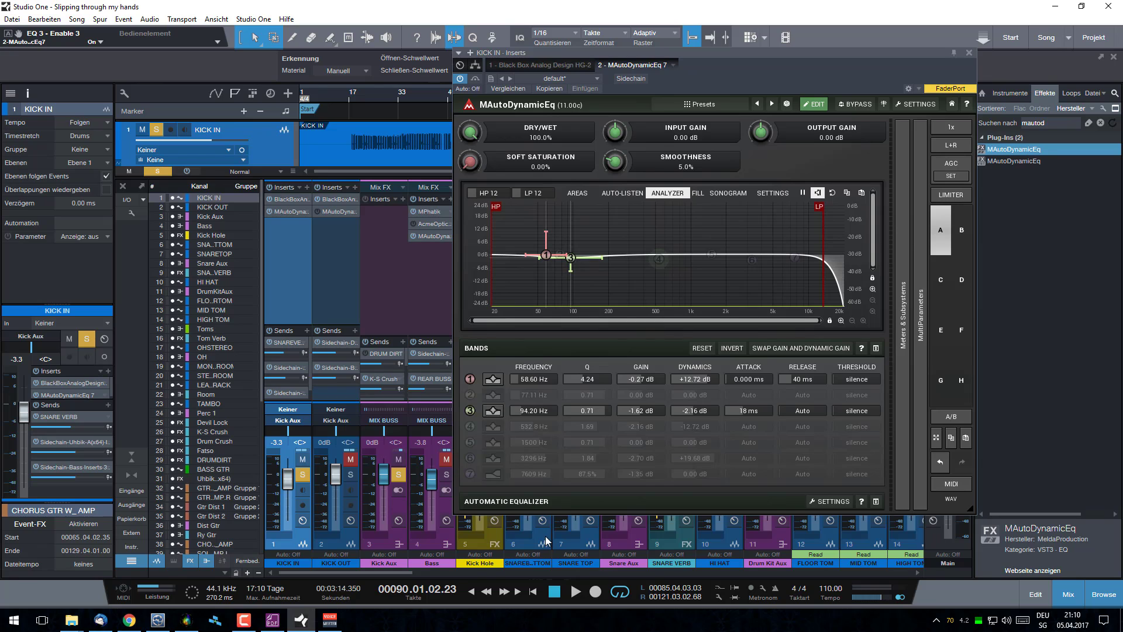
{"action": "left_click", "coordinate": [576, 591]}
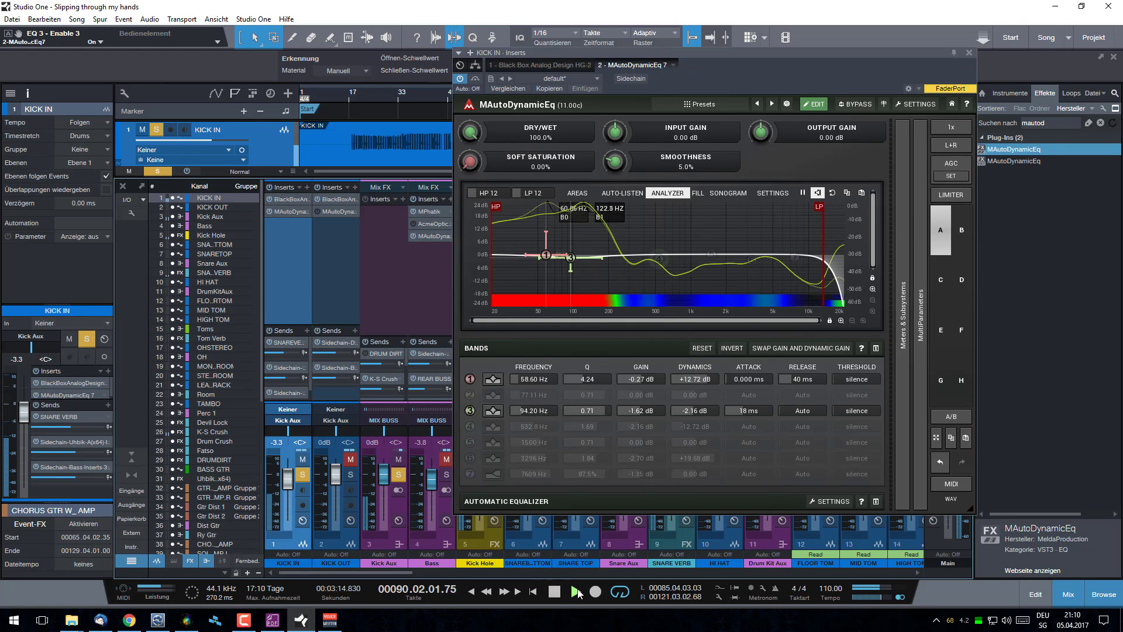
{"action": "left_click", "coordinate": [469, 411]}
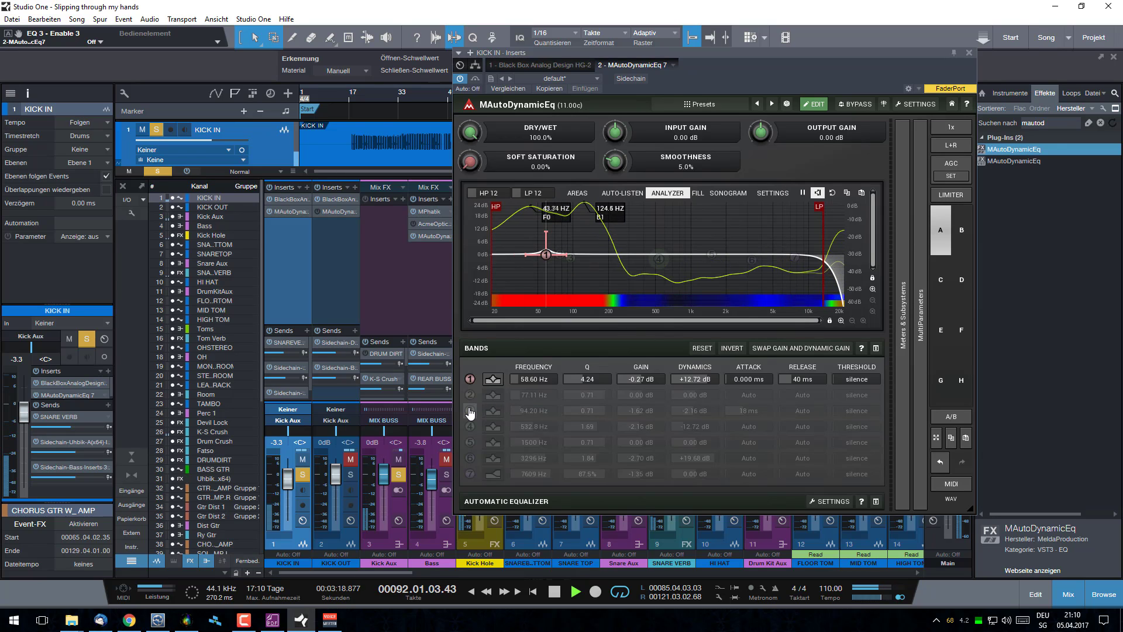
{"action": "left_click", "coordinate": [470, 411]}
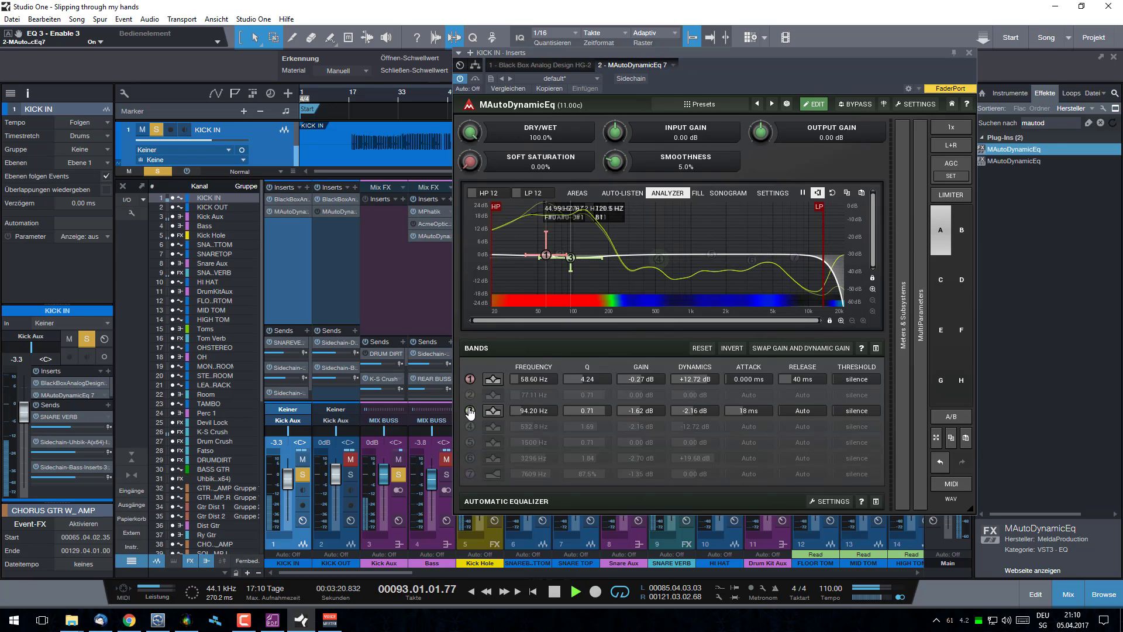
{"action": "left_click", "coordinate": [470, 411]}
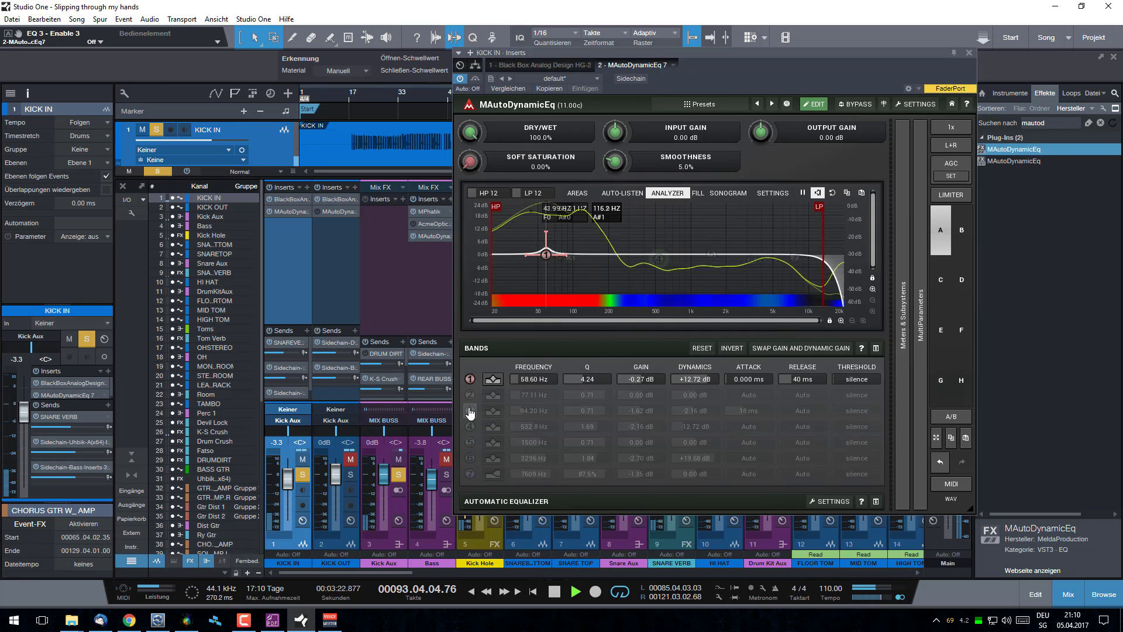
{"action": "left_click", "coordinate": [470, 412]}
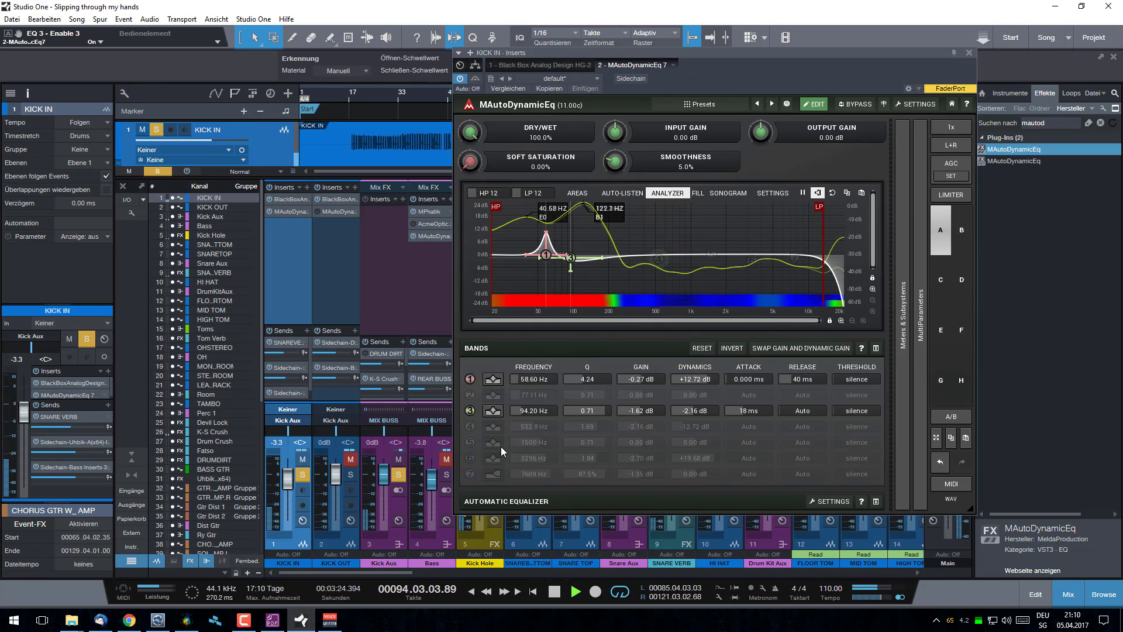
{"action": "left_click", "coordinate": [556, 592]}
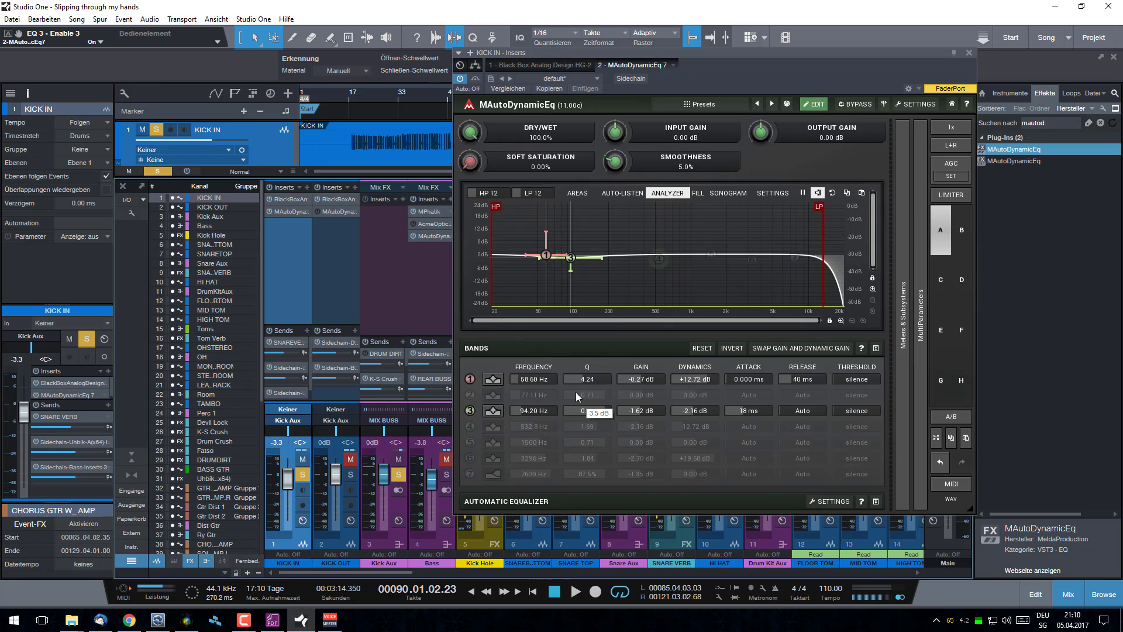
Step: Enable EQ band 4 at 532.8 Hz and compare the kick with and without it during playback
{"action": "left_click", "coordinate": [471, 427]}
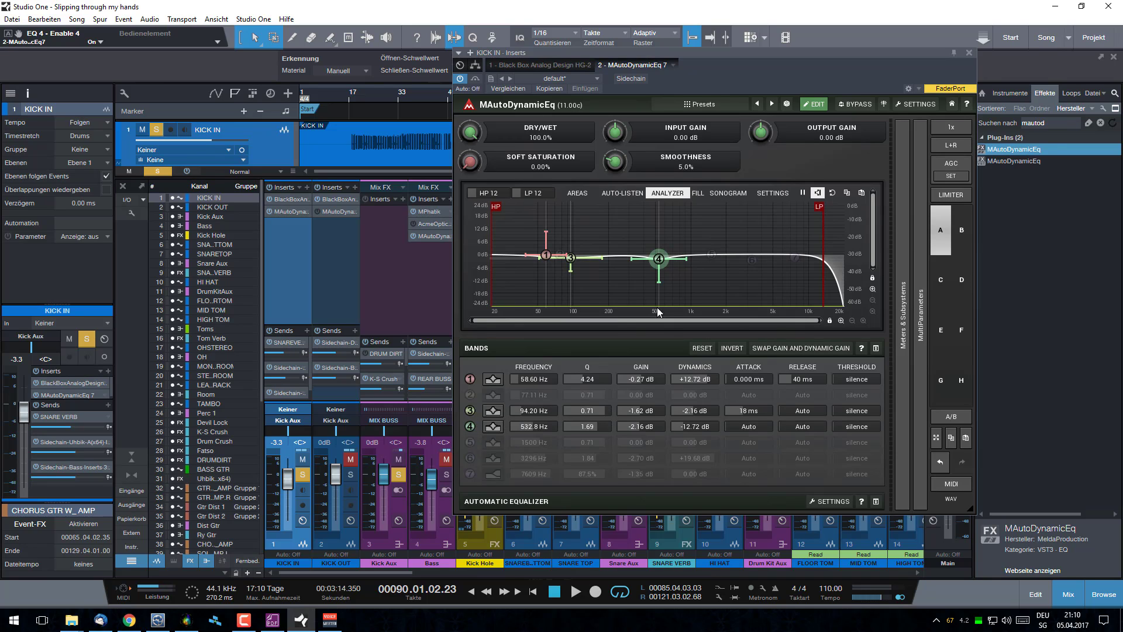
{"action": "left_click", "coordinate": [579, 591]}
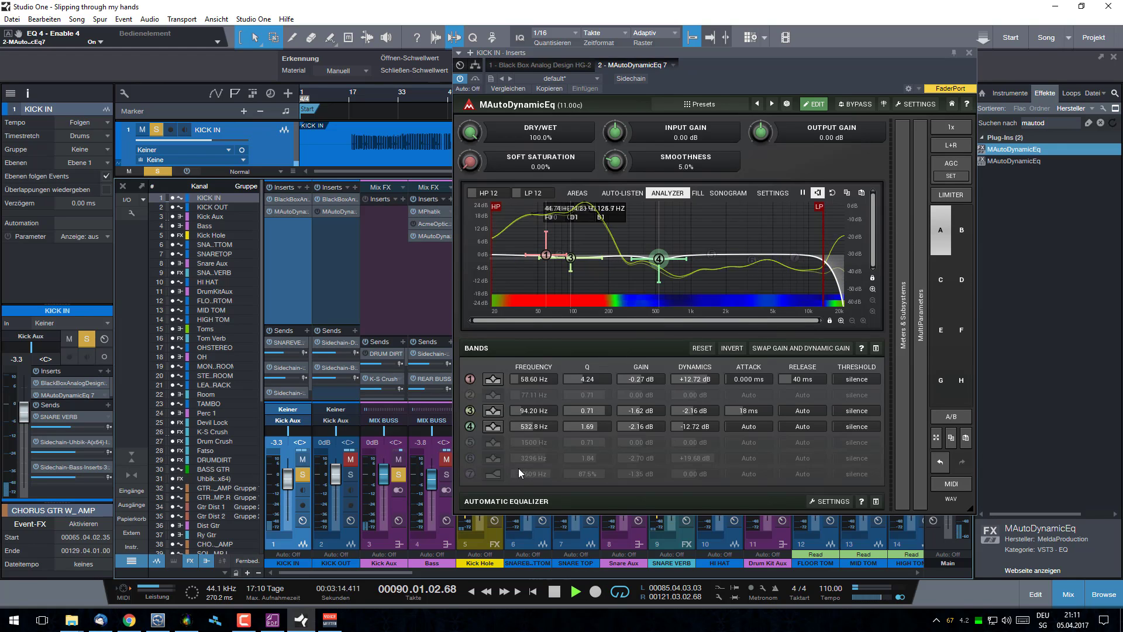
{"action": "left_click", "coordinate": [471, 430]}
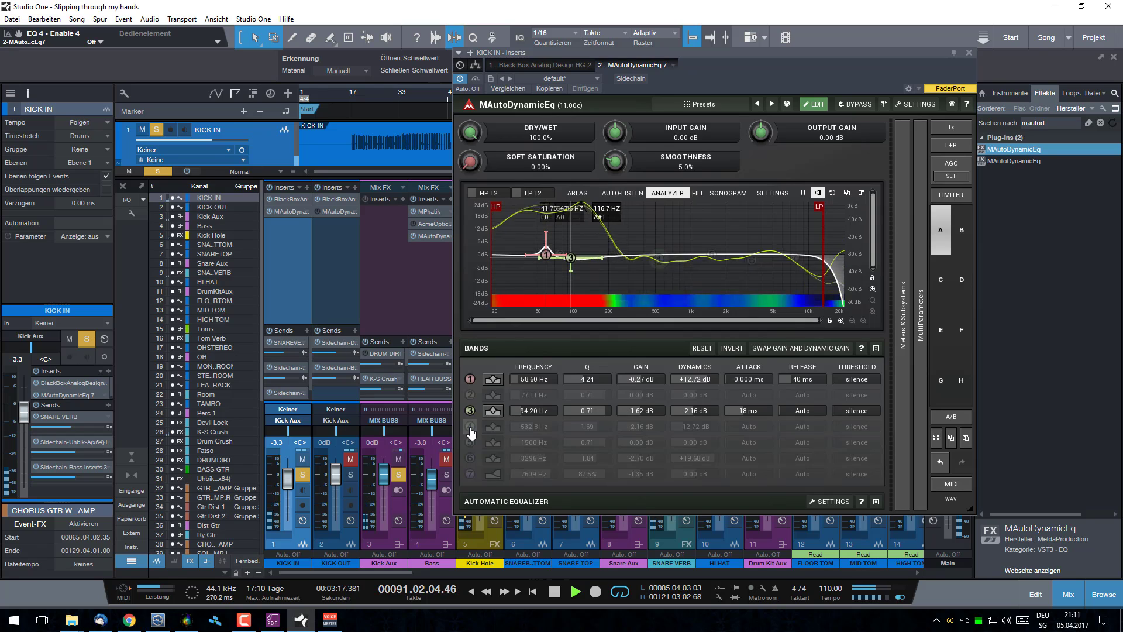
{"action": "left_click", "coordinate": [469, 428]}
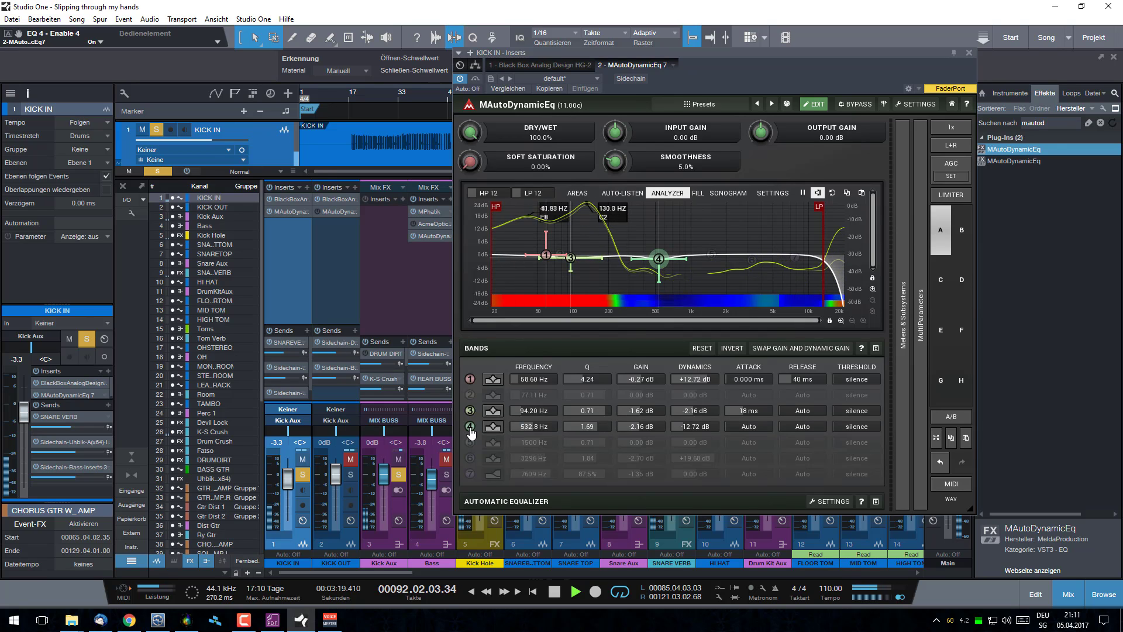
{"action": "left_click", "coordinate": [557, 592]}
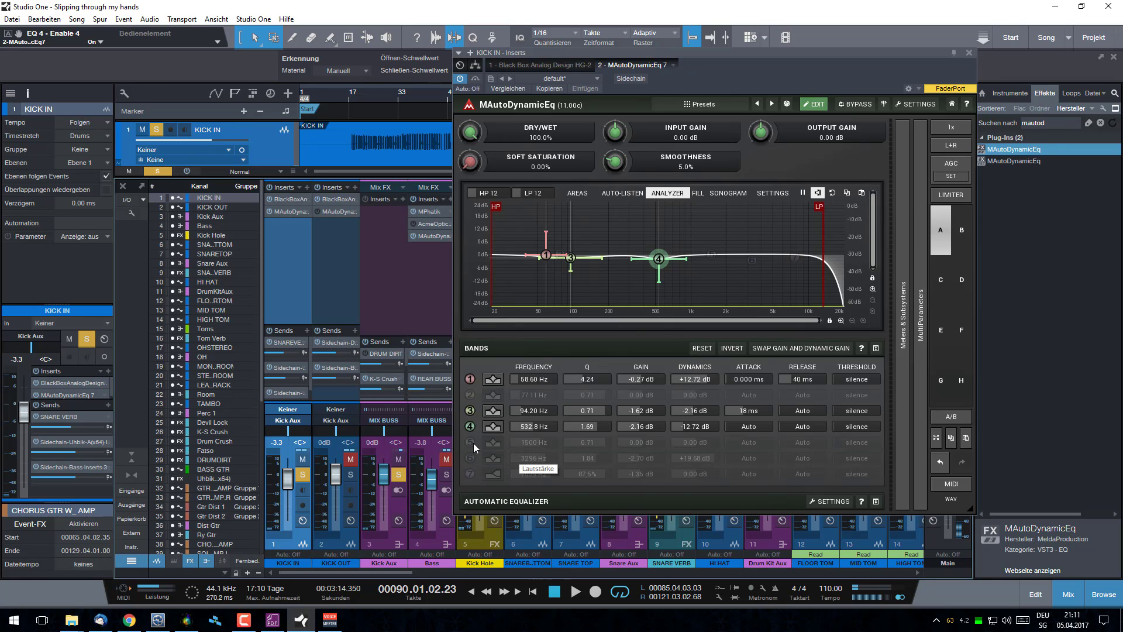
Step: Enable EQ band 6 at 3296 Hz and audition the kick with bands 1, 3, 4 and 6 active
{"action": "left_click", "coordinate": [471, 443]}
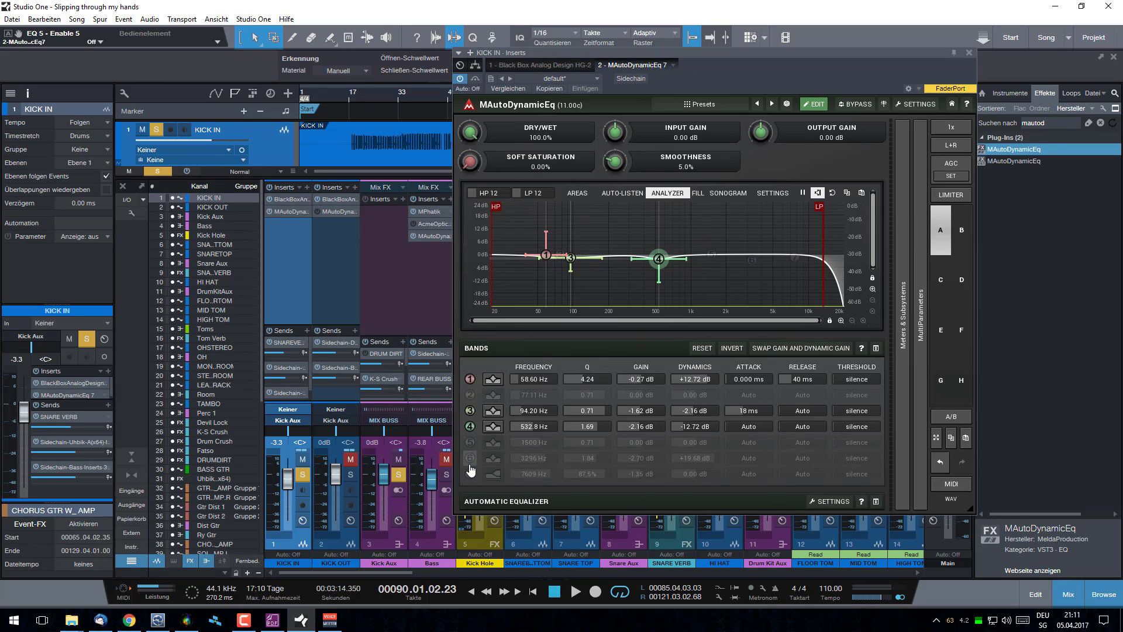
{"action": "left_click", "coordinate": [470, 442]}
{"action": "left_click", "coordinate": [470, 458]}
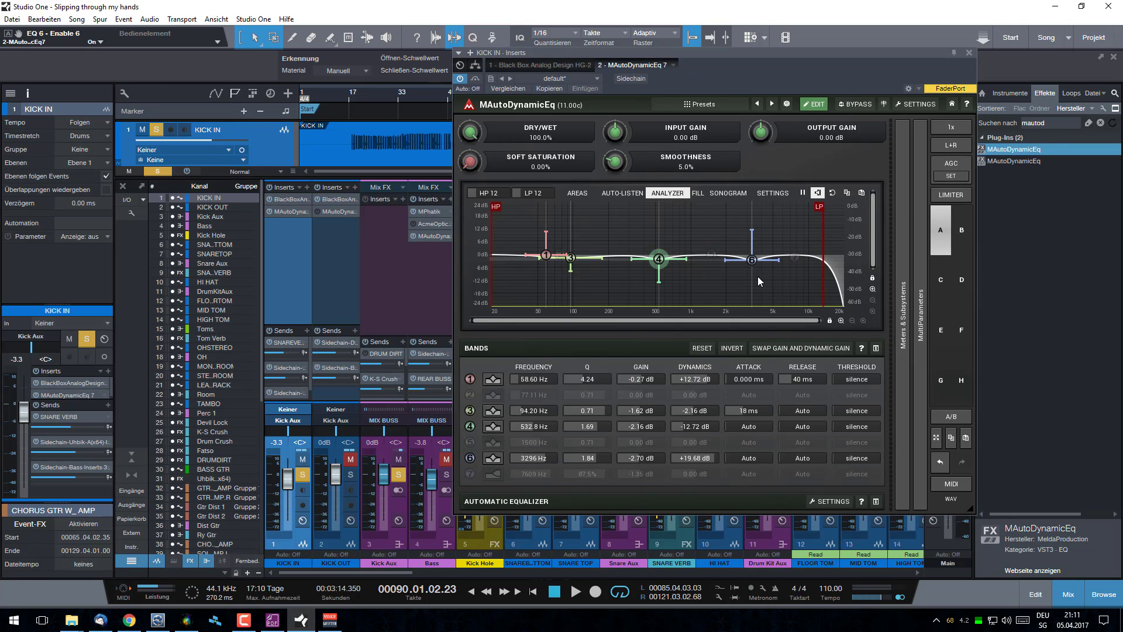
{"action": "left_click", "coordinate": [576, 593]}
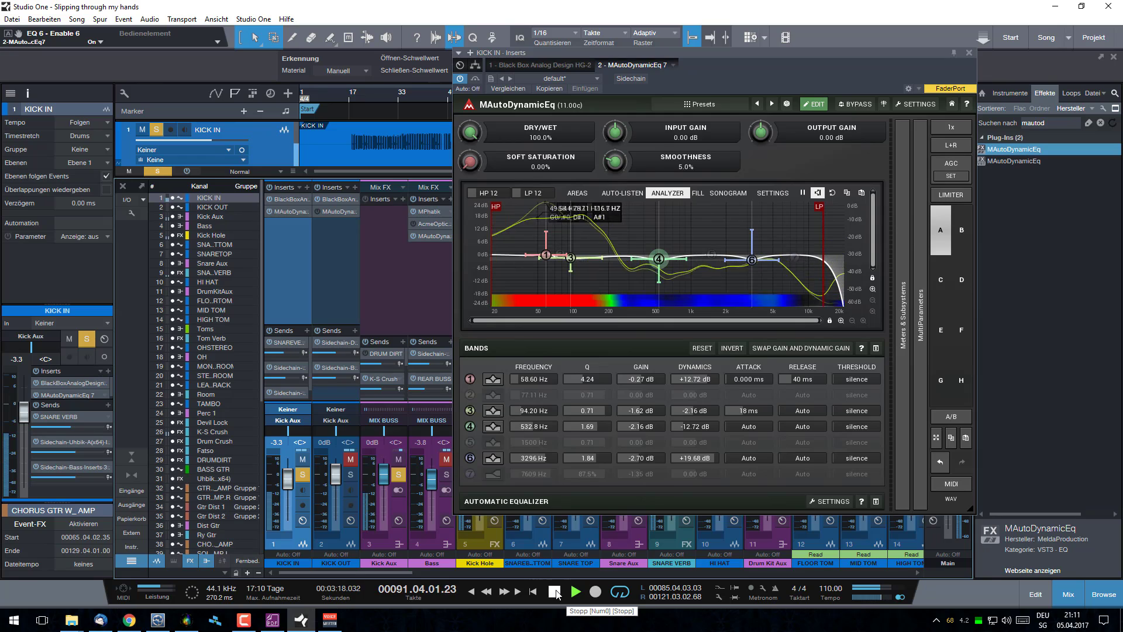
{"action": "left_click", "coordinate": [555, 592]}
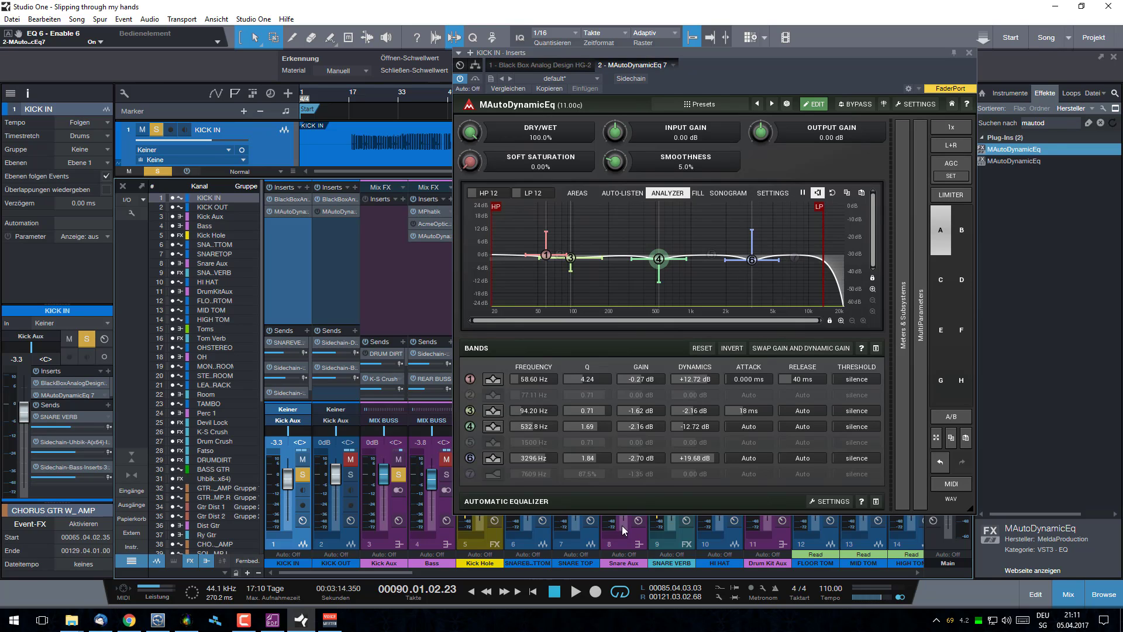
{"action": "left_click", "coordinate": [577, 592]}
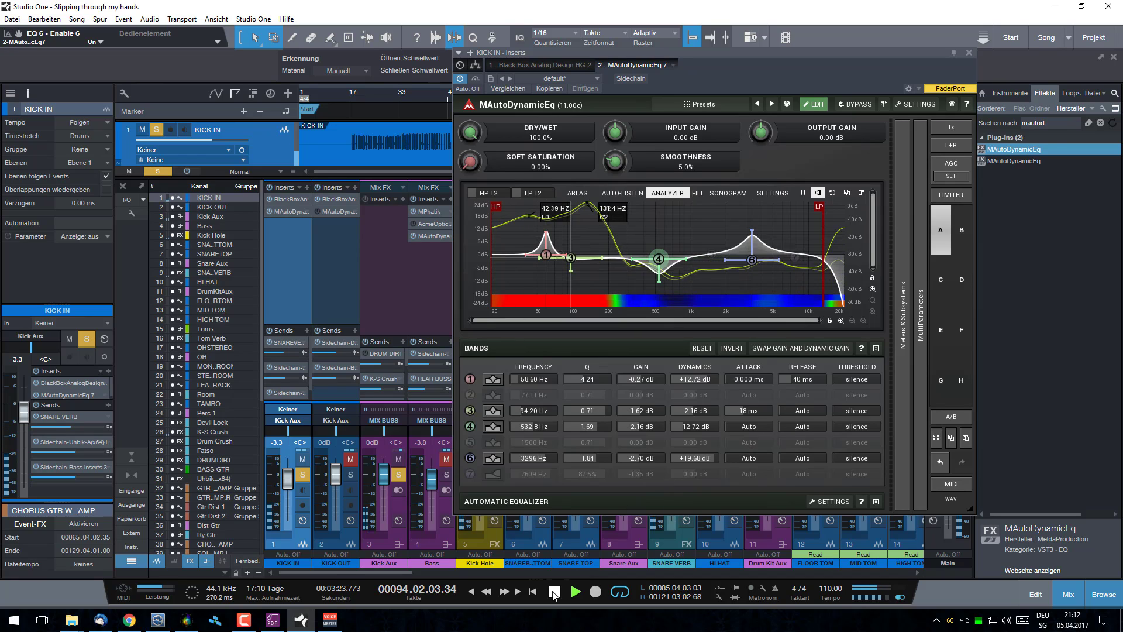
{"action": "key", "text": "space"}
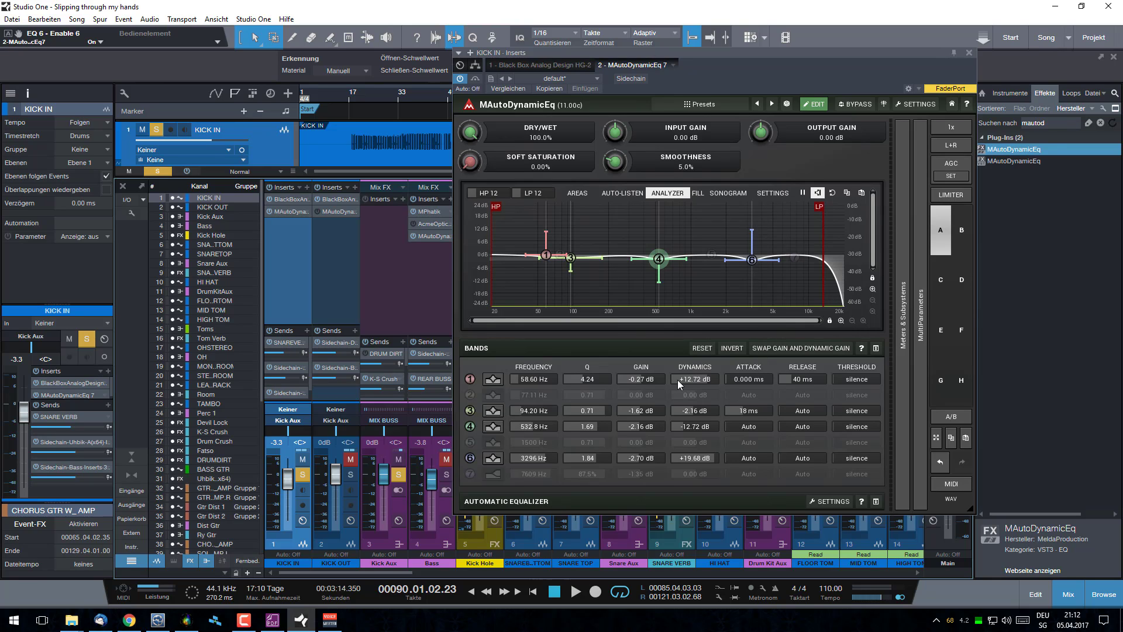
Step: Compare the kick with the whole dynamic EQ bypassed and active during playback
{"action": "left_click", "coordinate": [575, 592]}
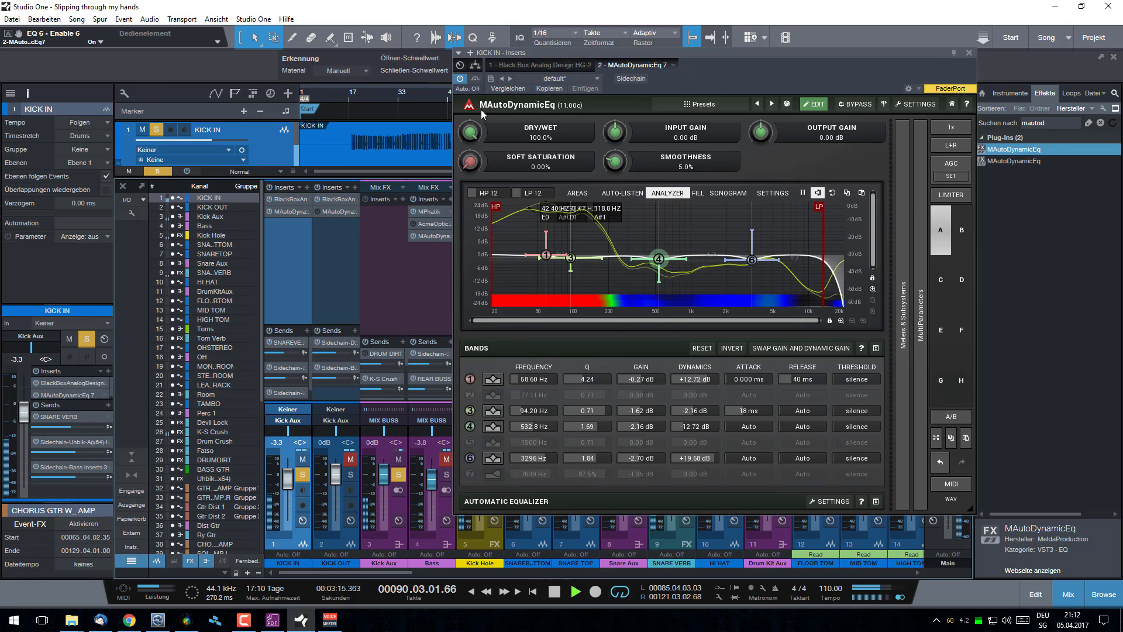
{"action": "left_click", "coordinate": [475, 80]}
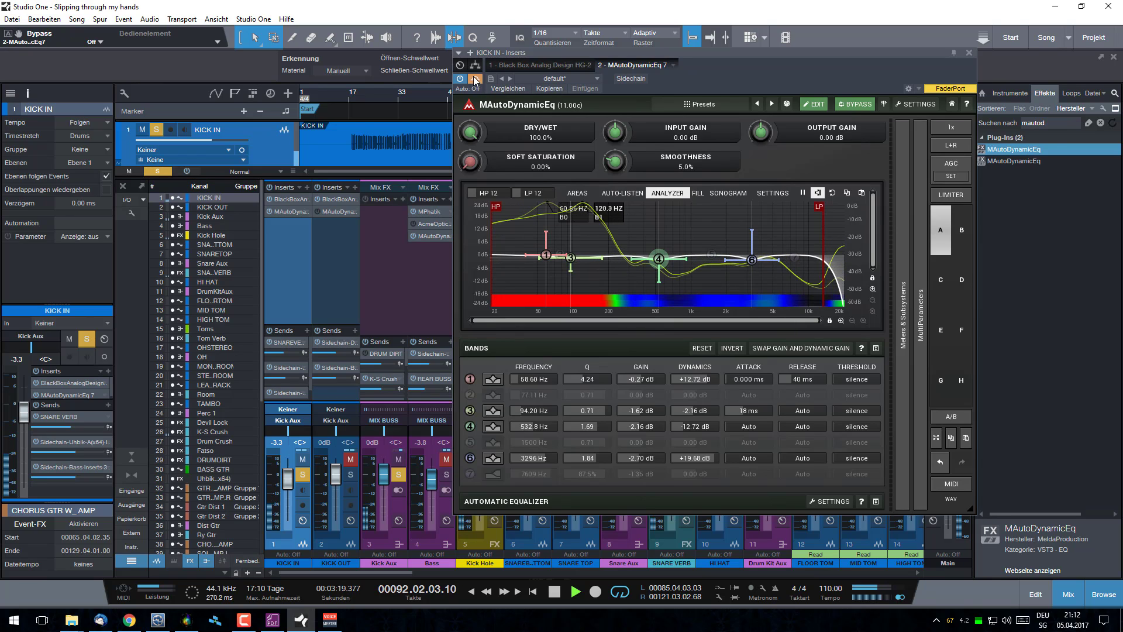
{"action": "left_click", "coordinate": [475, 80]}
{"action": "left_click", "coordinate": [554, 592]}
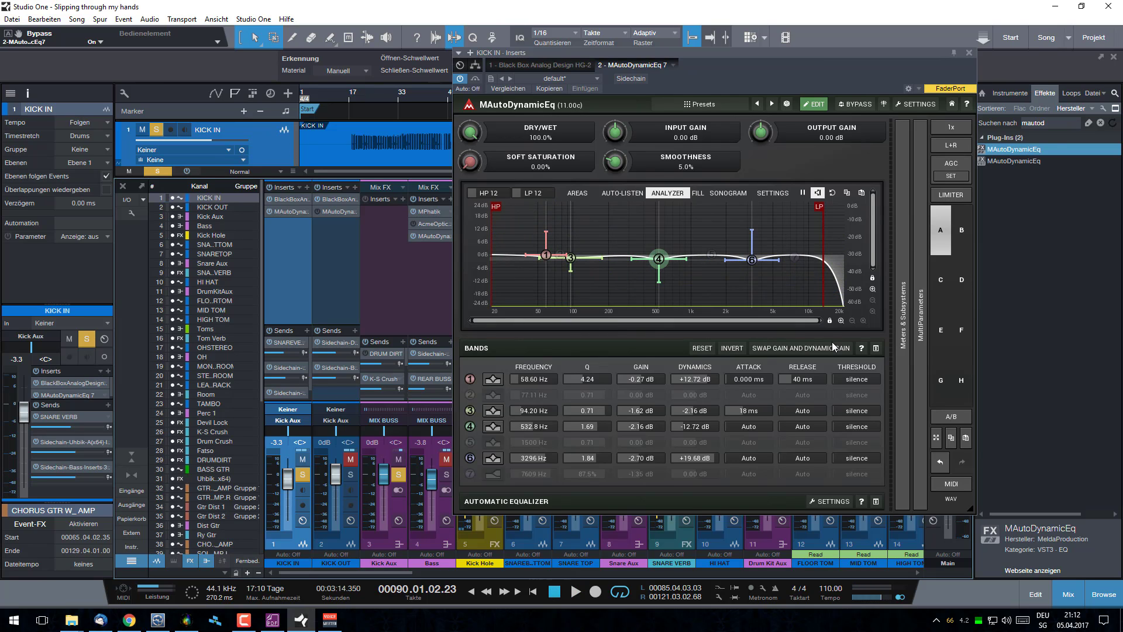
Step: Close the KICK IN dynamic EQ, solo KICK OUT with KICK IN unsoloed and muted, and briefly audition it
{"action": "left_click", "coordinate": [969, 53]}
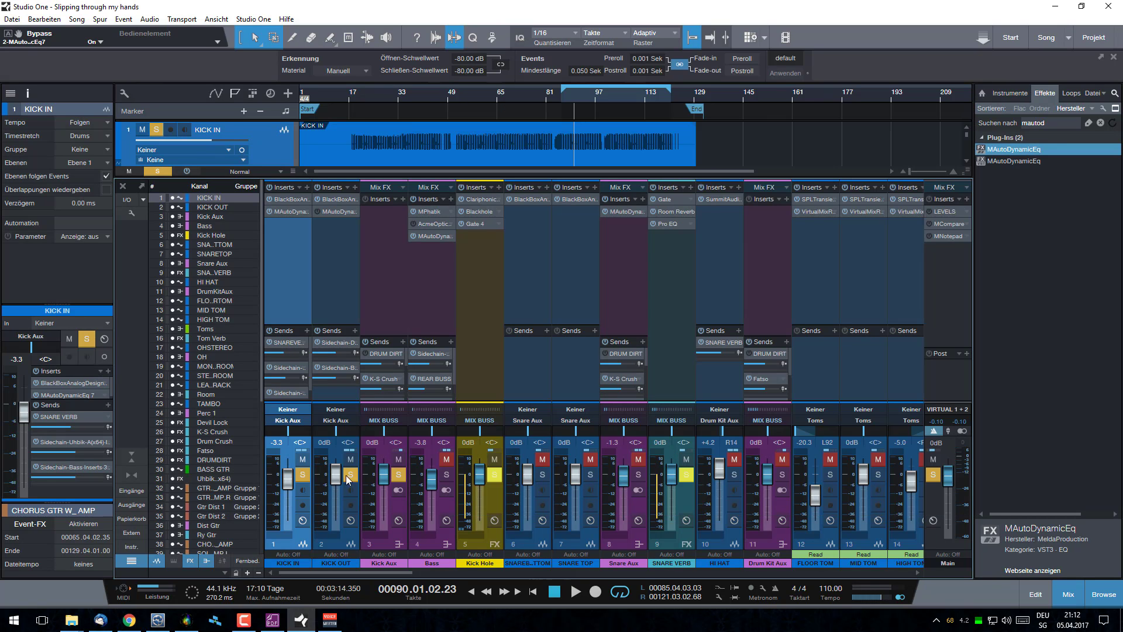
{"action": "left_click", "coordinate": [350, 474]}
{"action": "left_click", "coordinate": [302, 475]}
{"action": "left_click", "coordinate": [303, 459]}
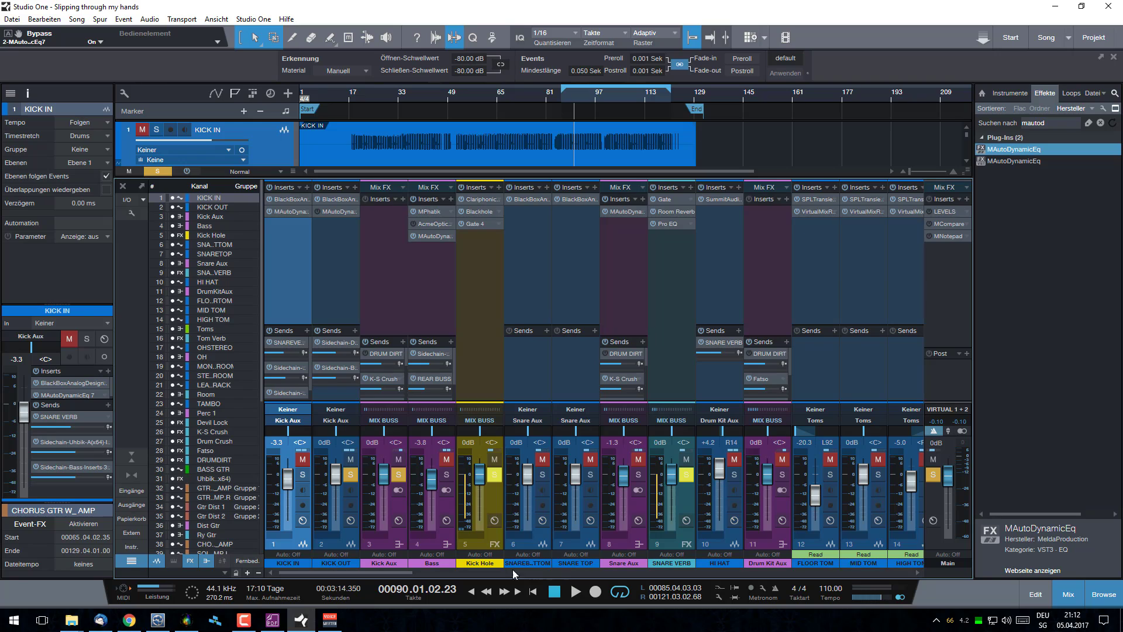
{"action": "left_click", "coordinate": [575, 596]}
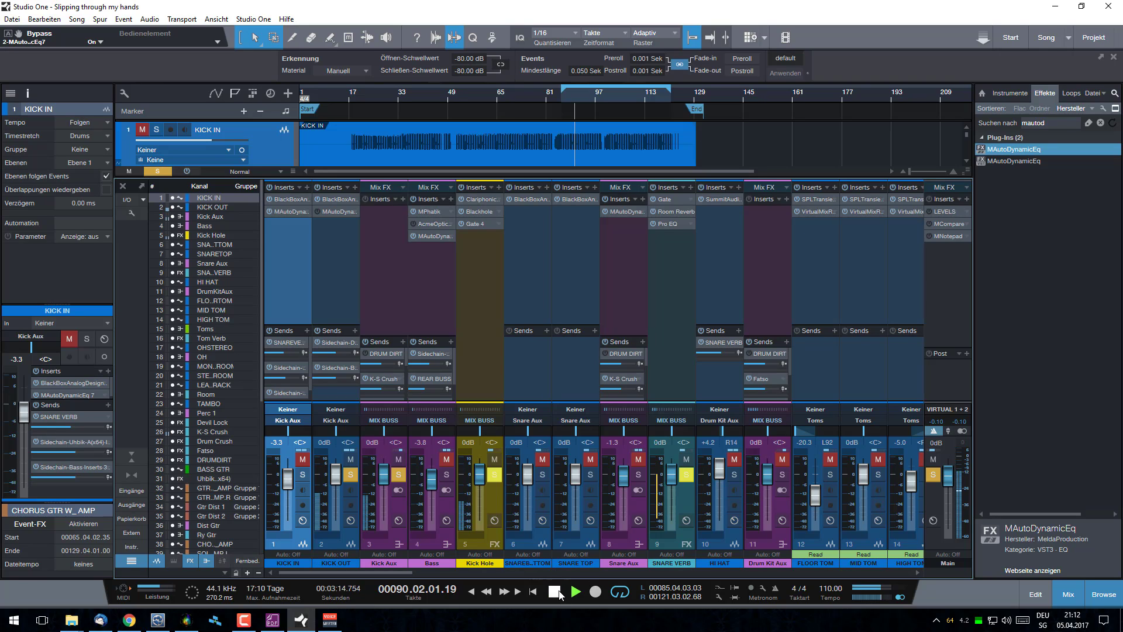
{"action": "left_click", "coordinate": [556, 593]}
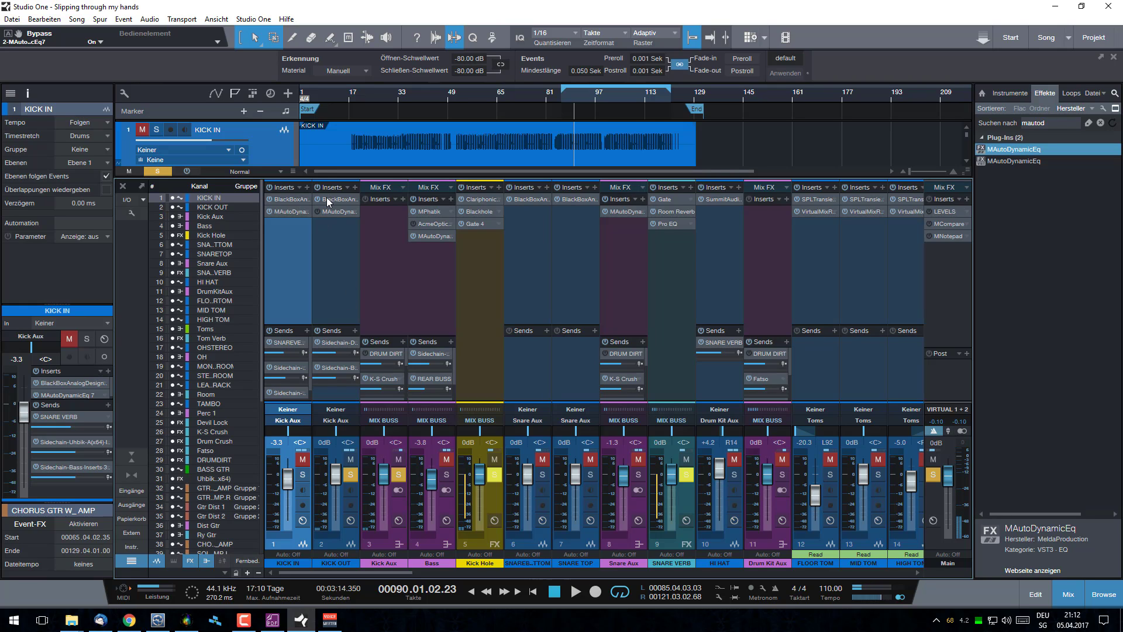
Step: Open MAutoDynamicEq on the KICK OUT track and disable EQ bands 3, 4 and 5
{"action": "left_click", "coordinate": [337, 212]}
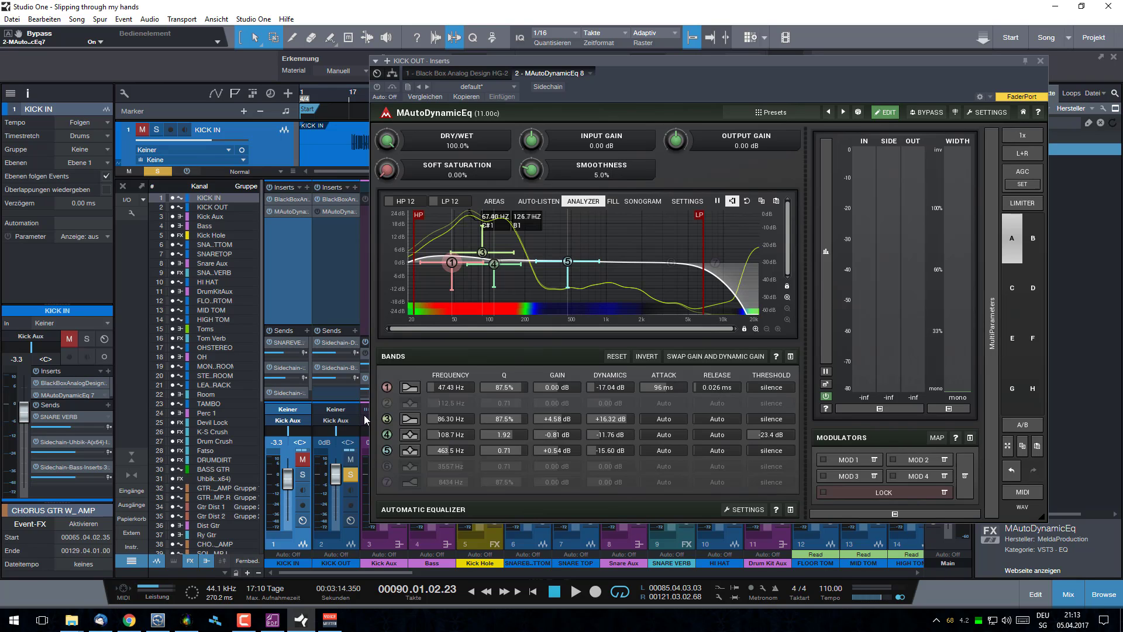
{"action": "left_click", "coordinate": [387, 419]}
{"action": "left_click", "coordinate": [387, 434]}
{"action": "left_click", "coordinate": [386, 451]}
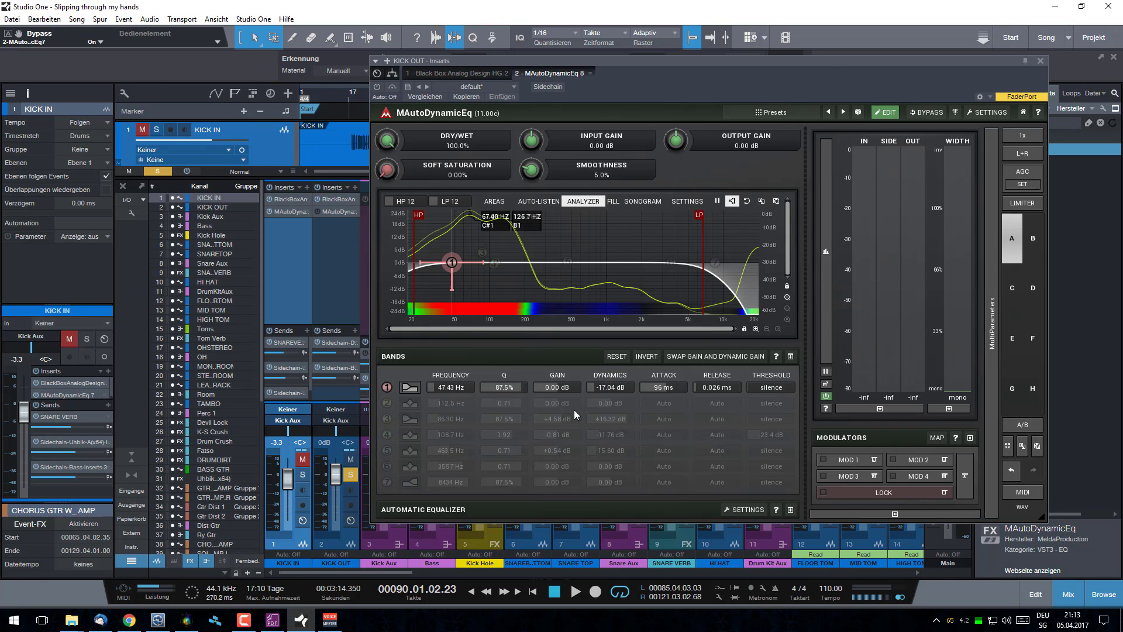
Step: Play the kick and switch the 47.43 Hz EQ band 1 off and on for comparison
{"action": "left_click", "coordinate": [577, 592]}
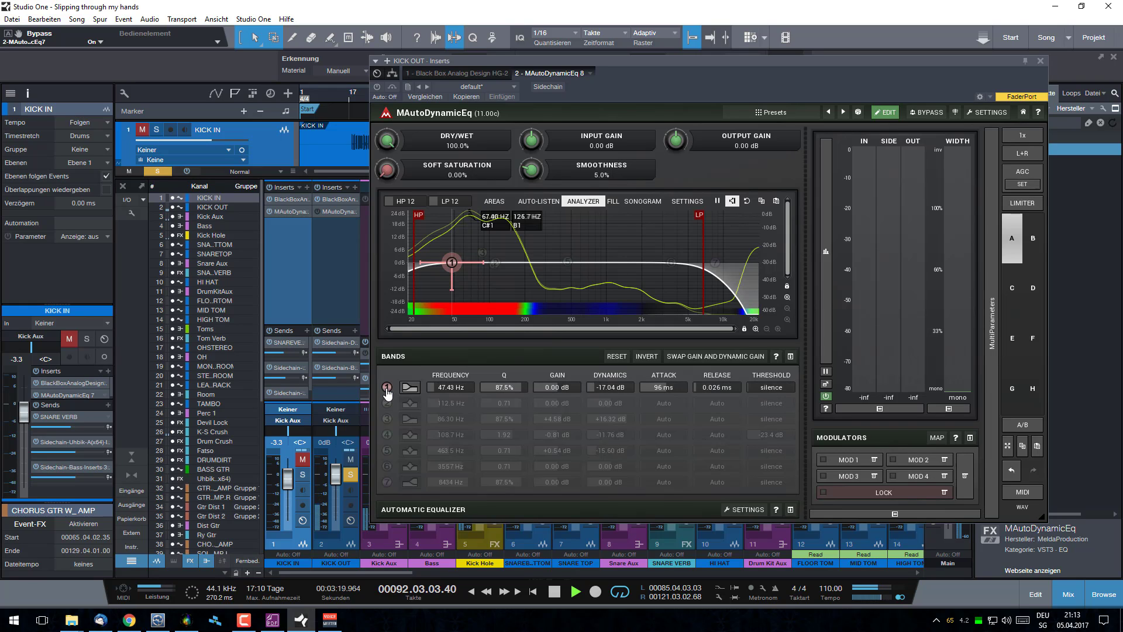
{"action": "left_click", "coordinate": [387, 388]}
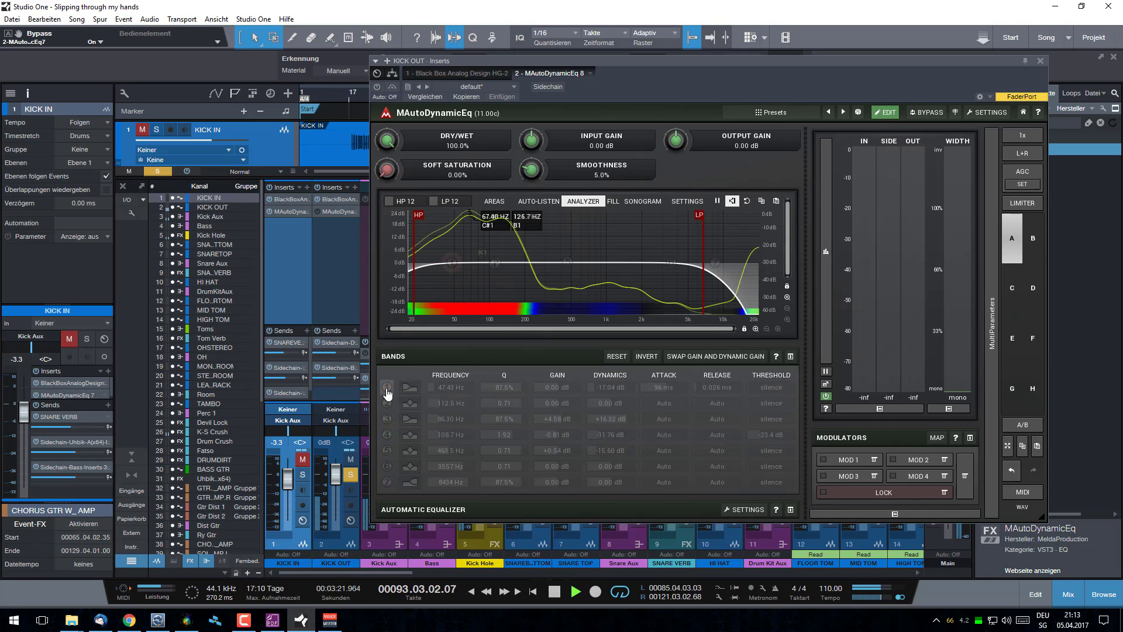
{"action": "left_click", "coordinate": [387, 388]}
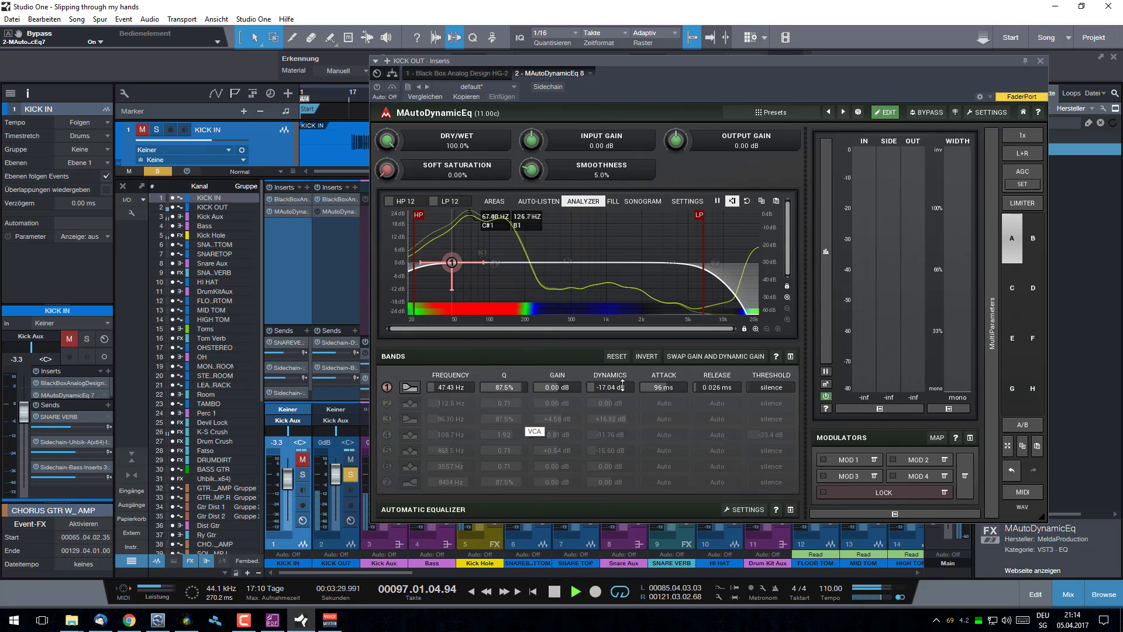
Step: Shorten EQ band 1's attack to 31 ms and activate the bypassed dynamic EQ on KICK OUT during playback
{"action": "mouse_move", "coordinate": [671, 387]}
{"action": "left_mouse_down"}
{"action": "mouse_move", "coordinate": [671, 416]}
{"action": "mouse_move", "coordinate": [671, 403]}
{"action": "left_mouse_up"}
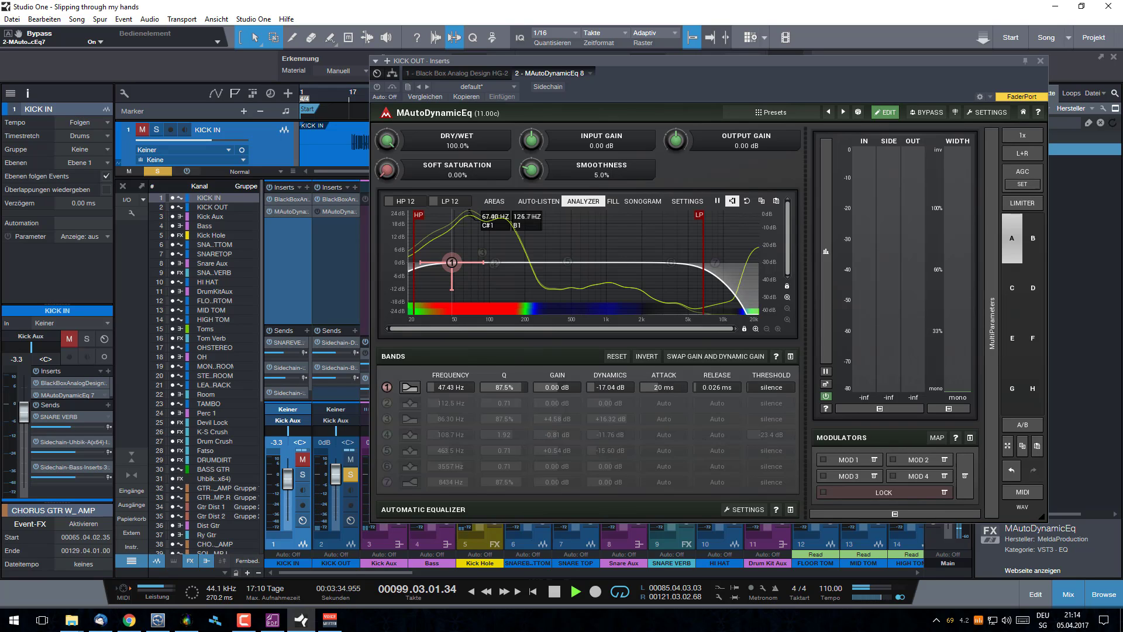
{"action": "left_click", "coordinate": [378, 88]}
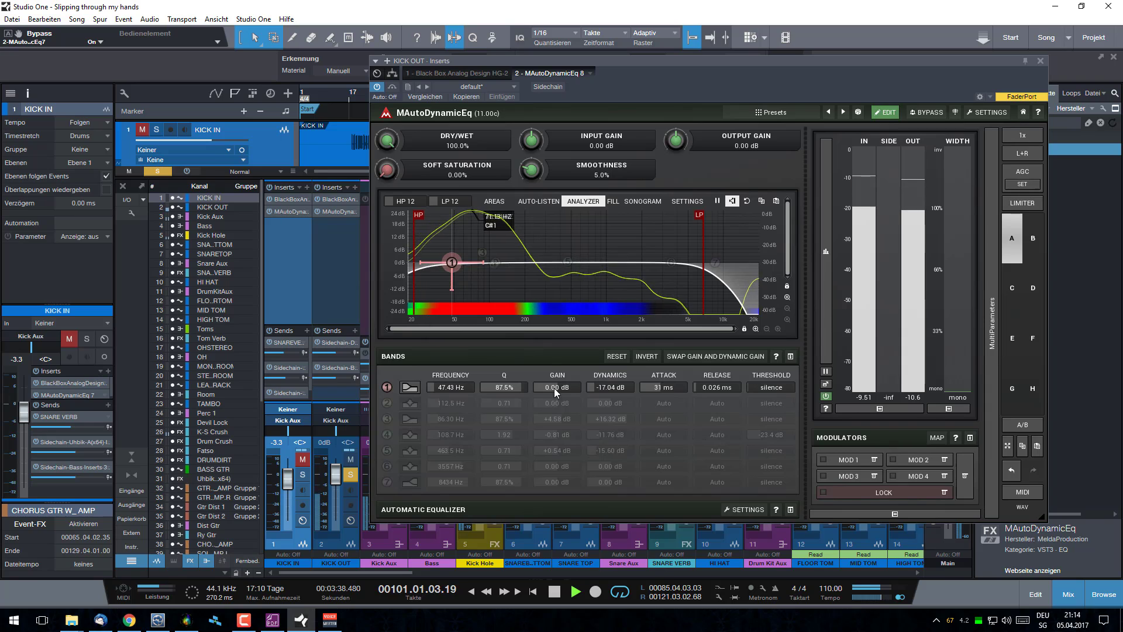
{"action": "left_click", "coordinate": [554, 592]}
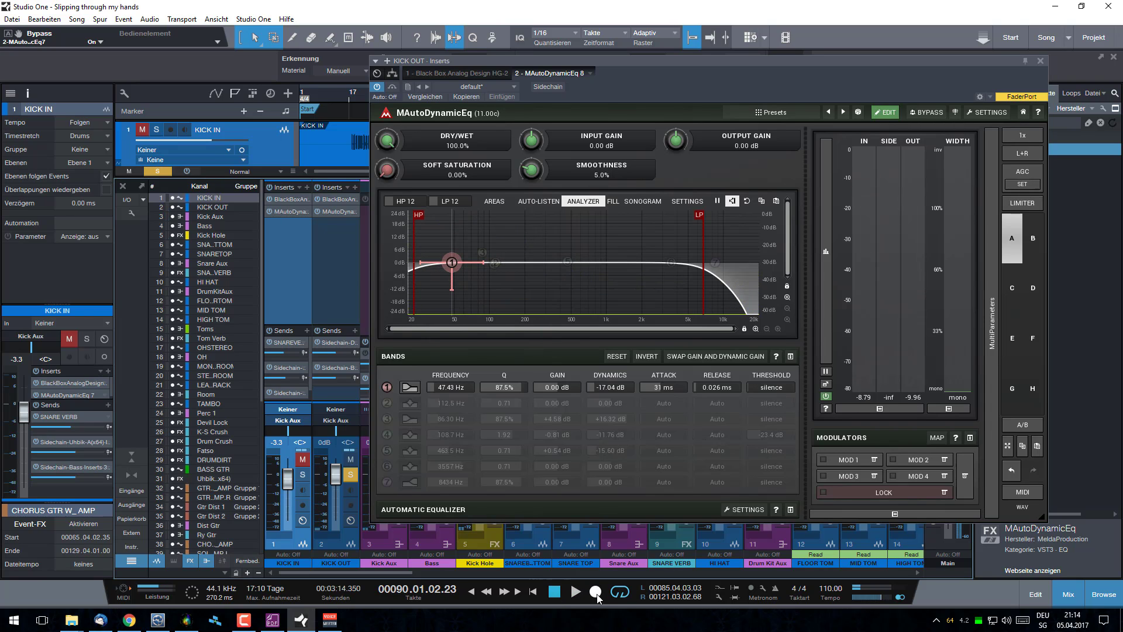
Step: Set EQ band 1's attack to 45 ms and compare the kick with and without the band during playback
{"action": "left_click", "coordinate": [574, 591]}
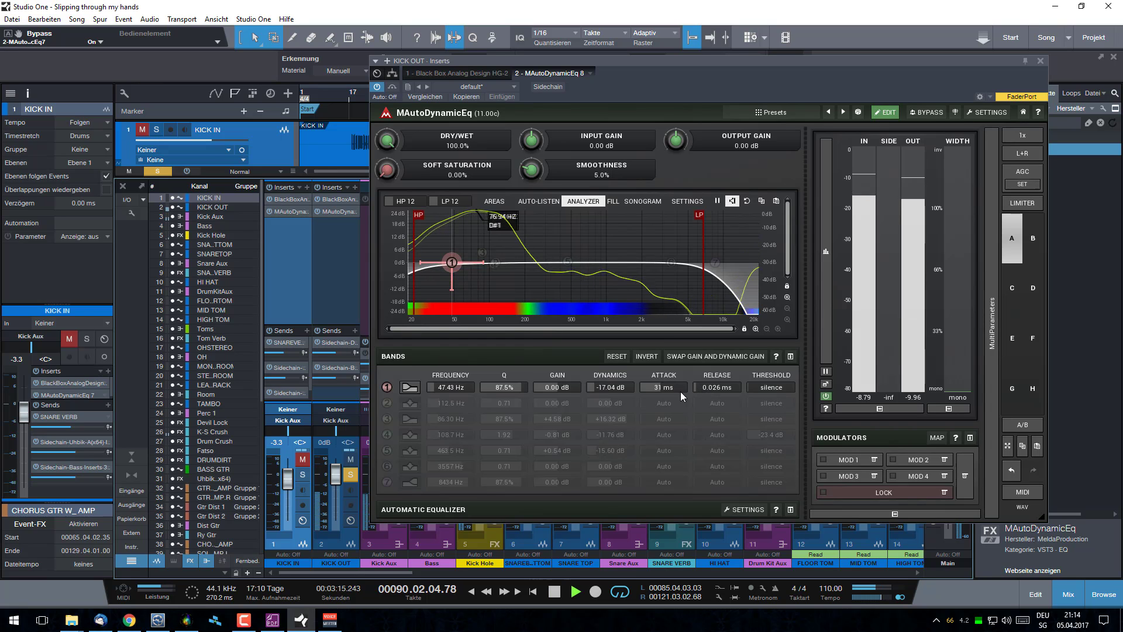
{"action": "left_click_drag", "start_coordinate": [676, 389], "coordinate": [681, 388]}
{"action": "left_click_drag", "start_coordinate": [663, 388], "coordinate": [377, 391]}
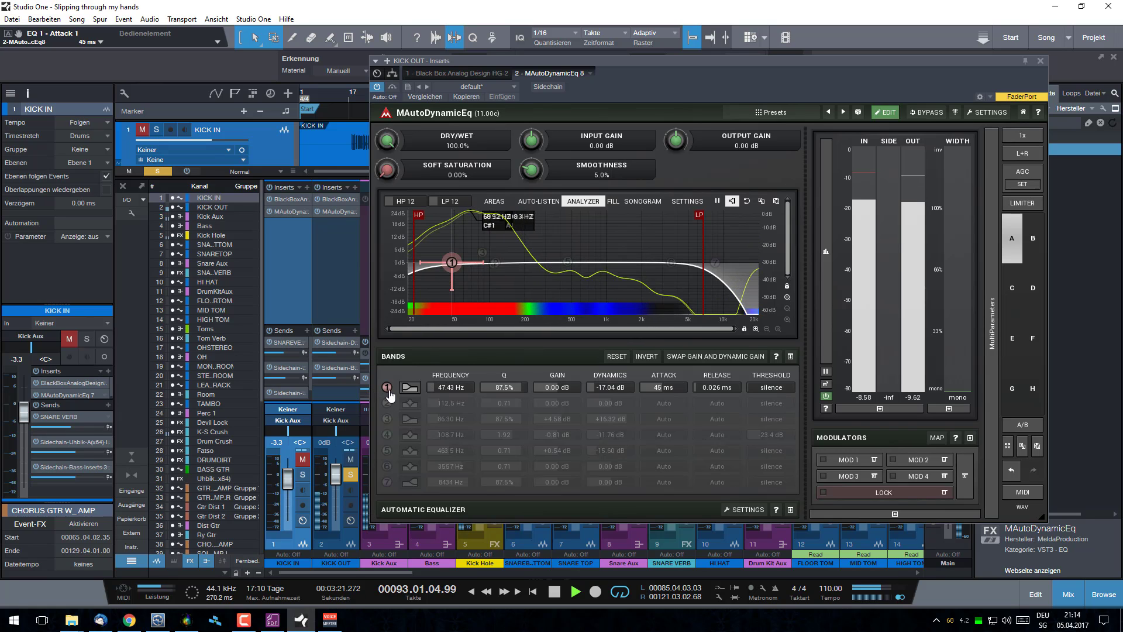
{"action": "left_click", "coordinate": [387, 389]}
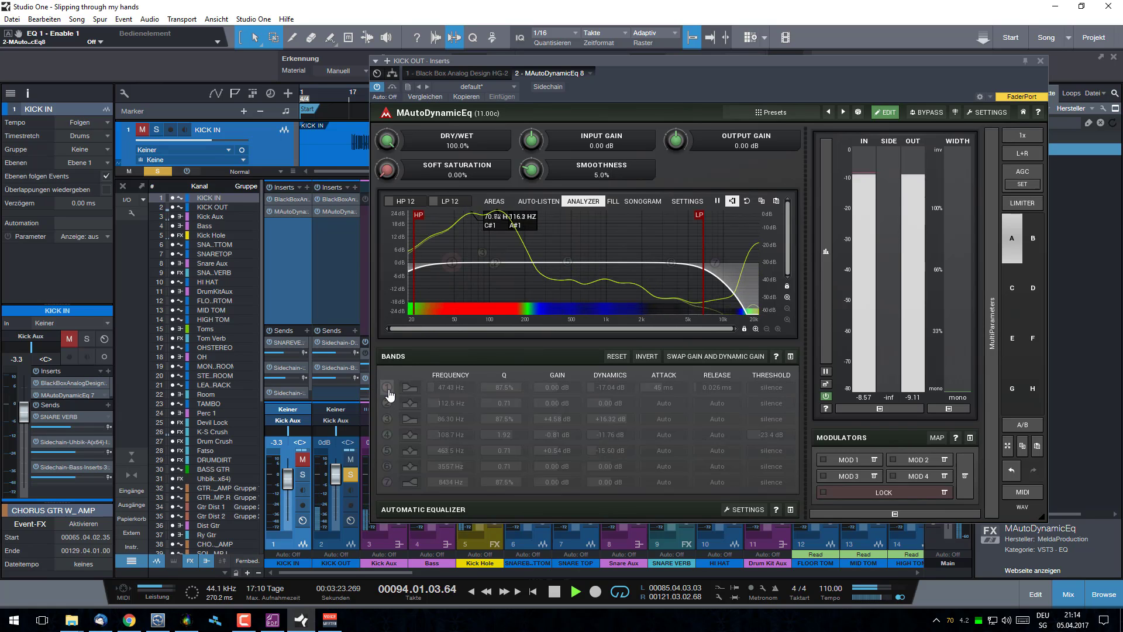
{"action": "left_click", "coordinate": [387, 388]}
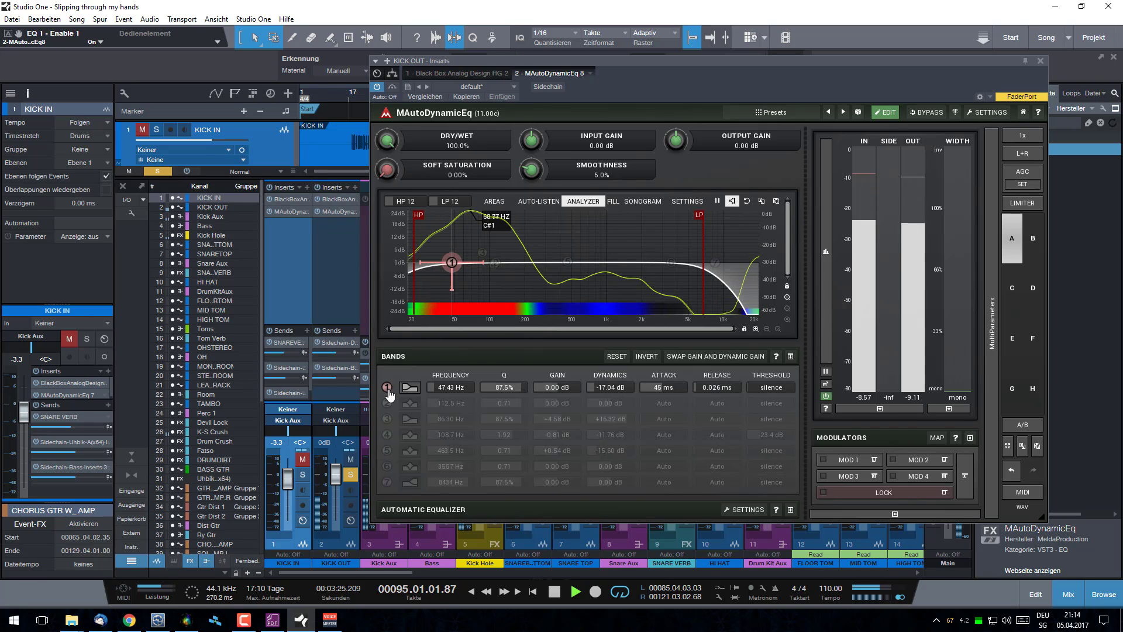
{"action": "left_click", "coordinate": [554, 593]}
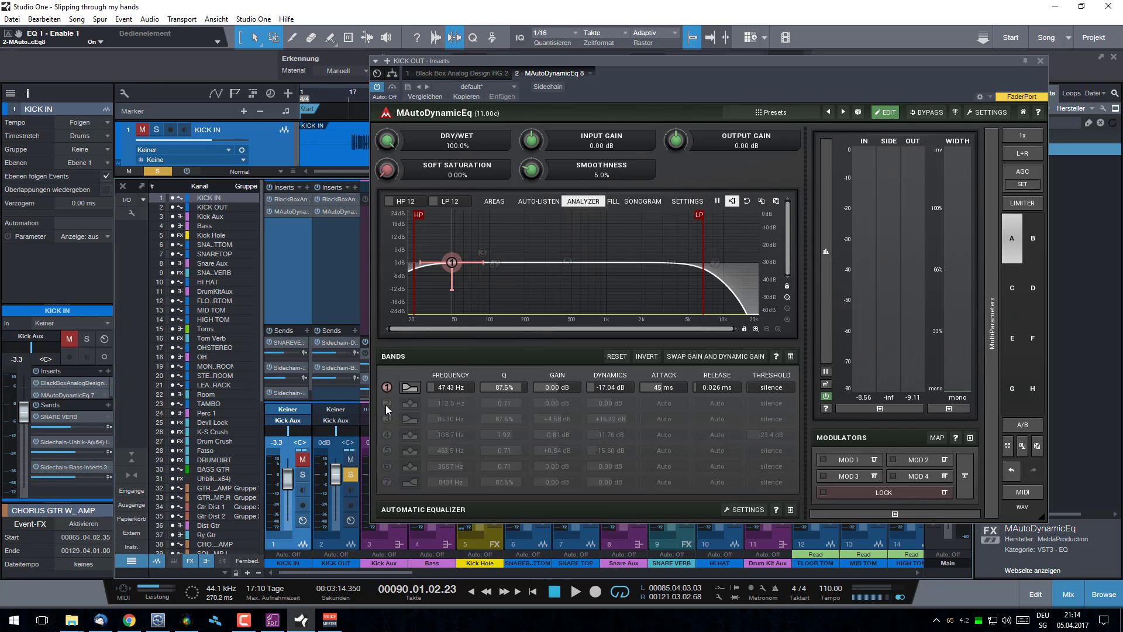
Step: Enable EQ band 3 at 86.30 Hz and compare the kick with and without it during playback
{"action": "left_click", "coordinate": [387, 419]}
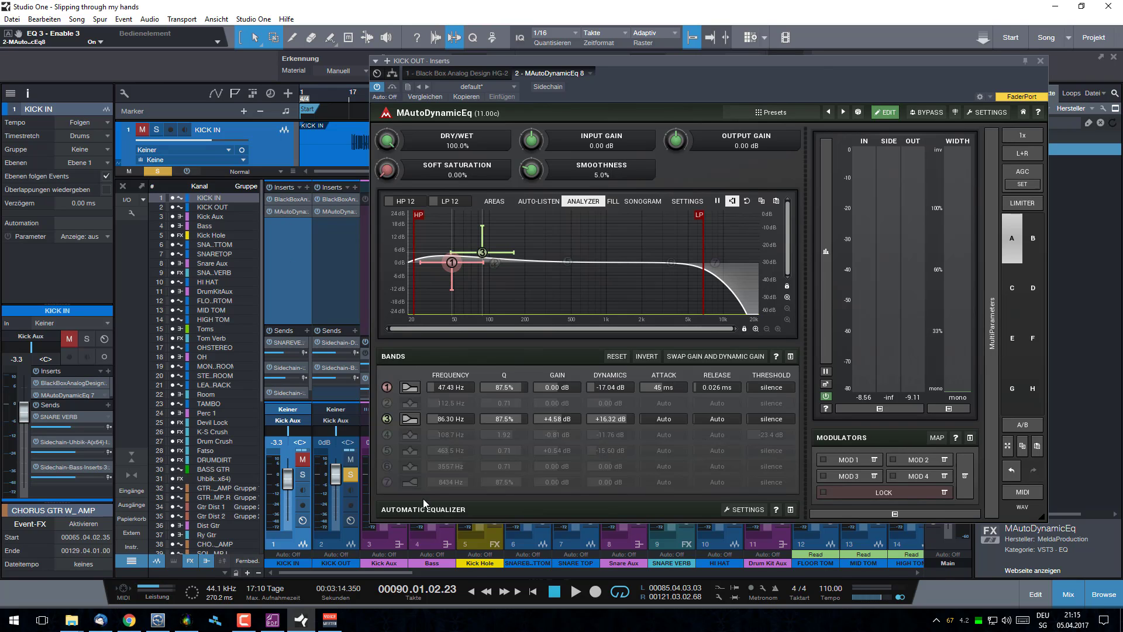
{"action": "left_click", "coordinate": [577, 592]}
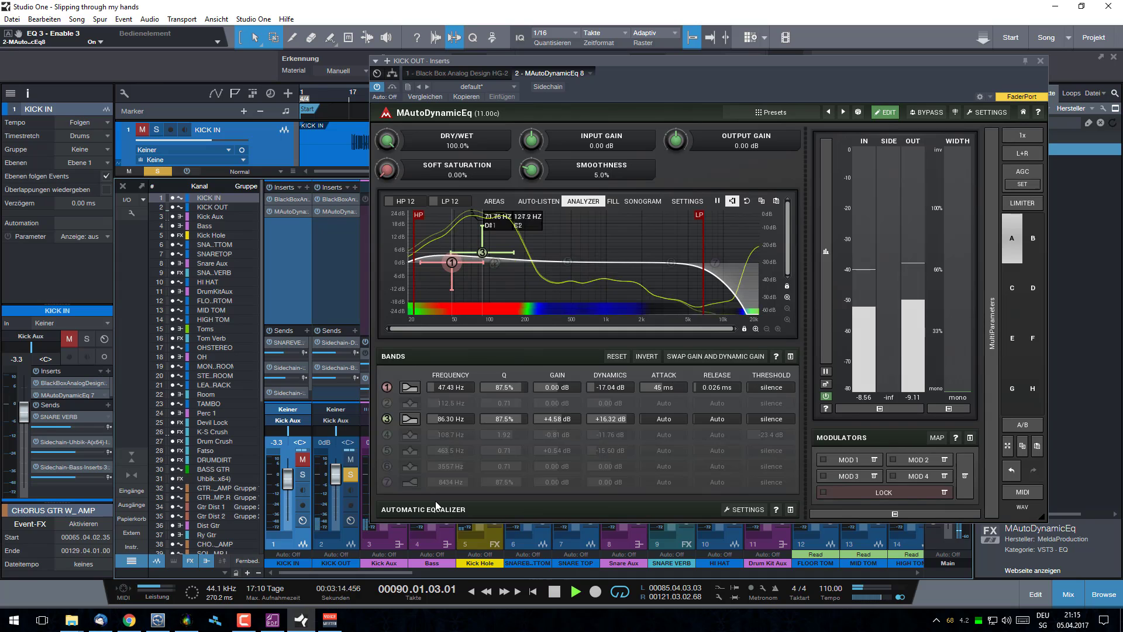
{"action": "left_click", "coordinate": [387, 419]}
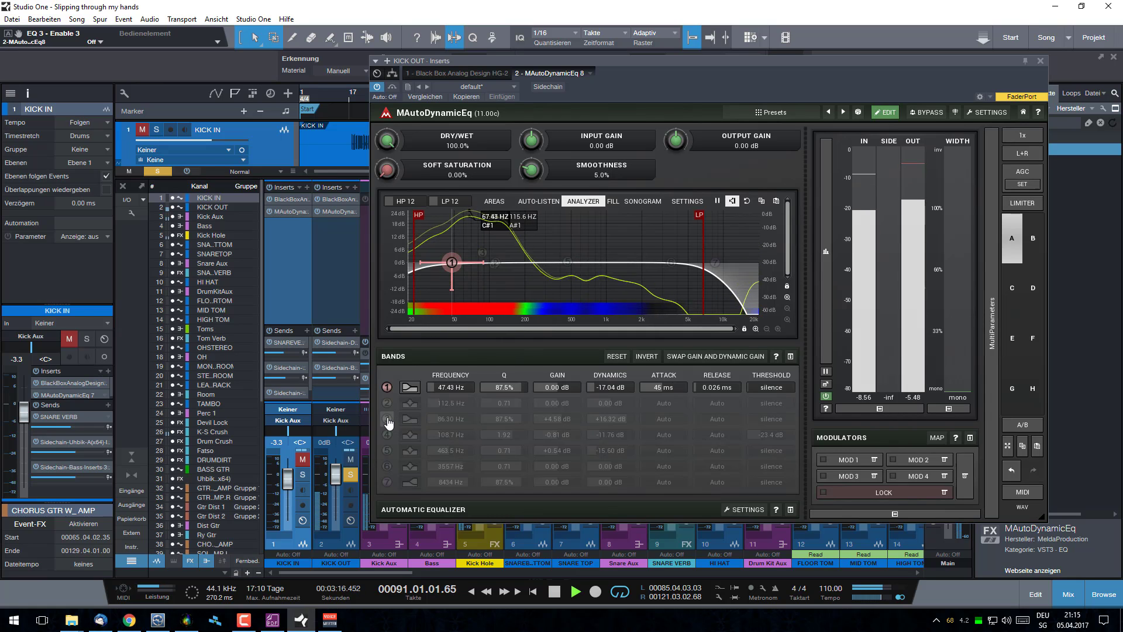
{"action": "left_click", "coordinate": [387, 419]}
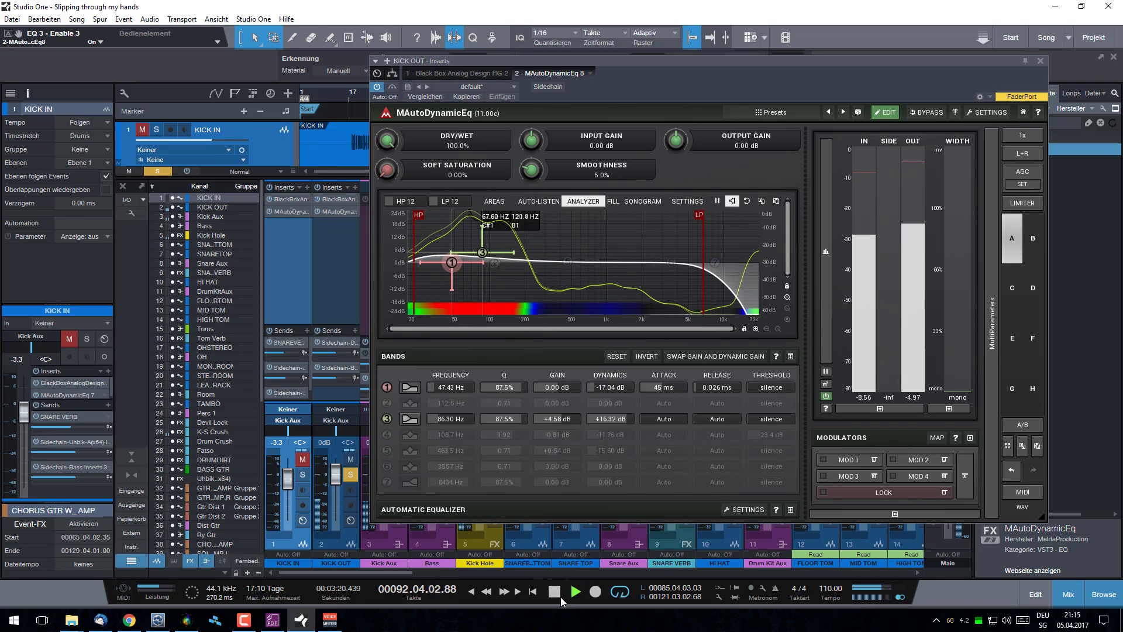
{"action": "key", "text": "space"}
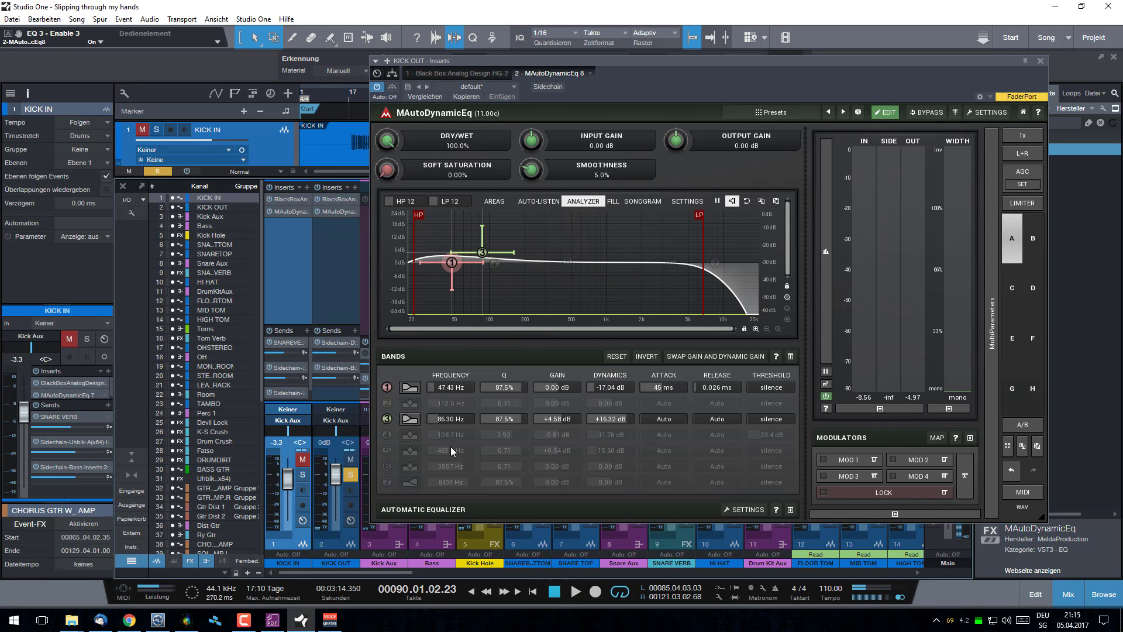
Step: Enable EQ band 4 at 108.7 Hz and review the filter type and dynamics settings of bands 3 and 4
{"action": "left_click", "coordinate": [386, 435]}
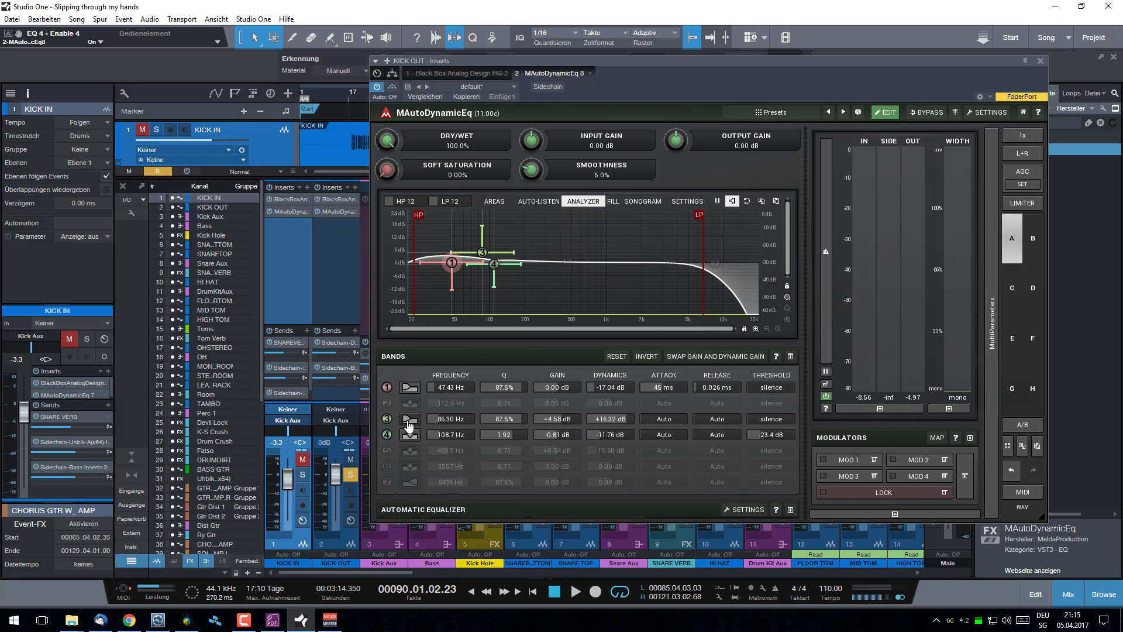
{"action": "left_click", "coordinate": [409, 420]}
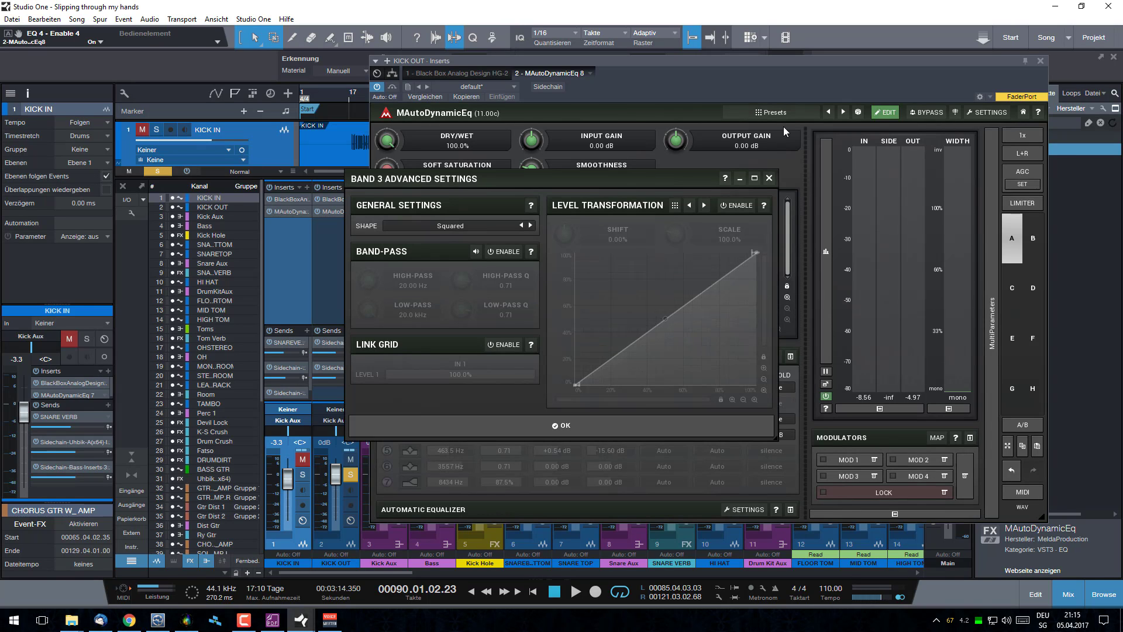
{"action": "left_click", "coordinate": [582, 429]}
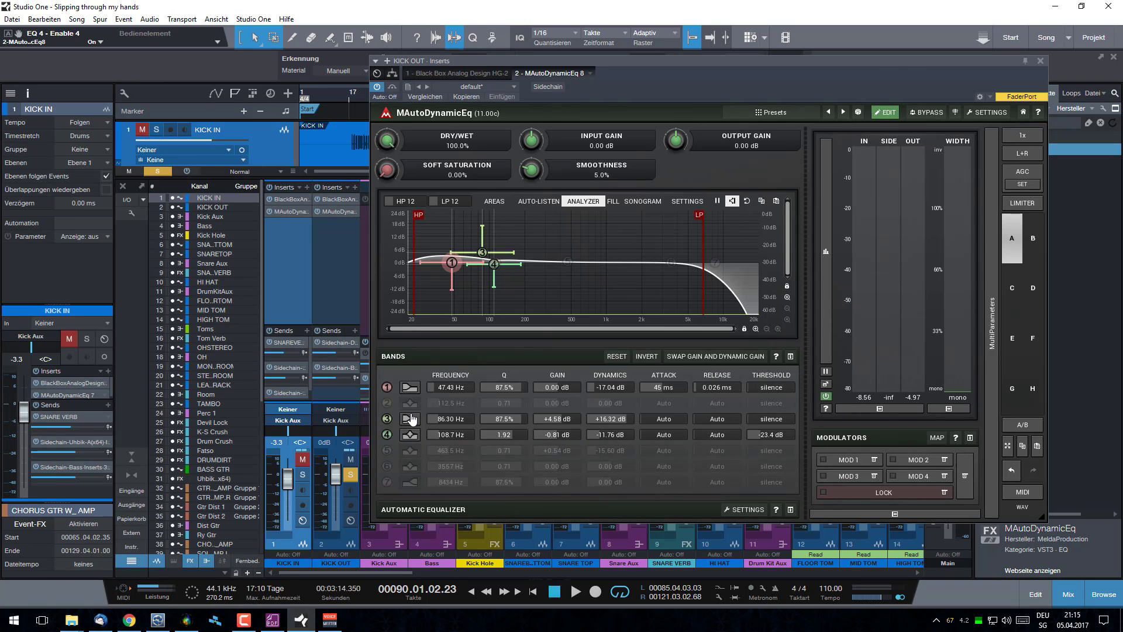
{"action": "left_click", "coordinate": [410, 418]}
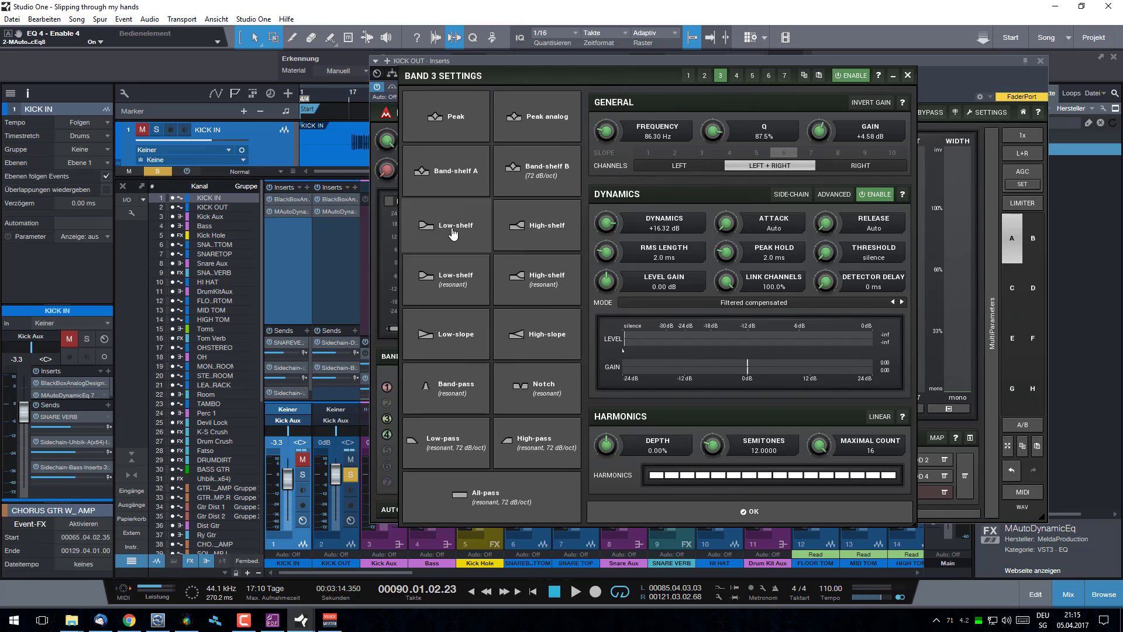
{"action": "left_click", "coordinate": [686, 520]}
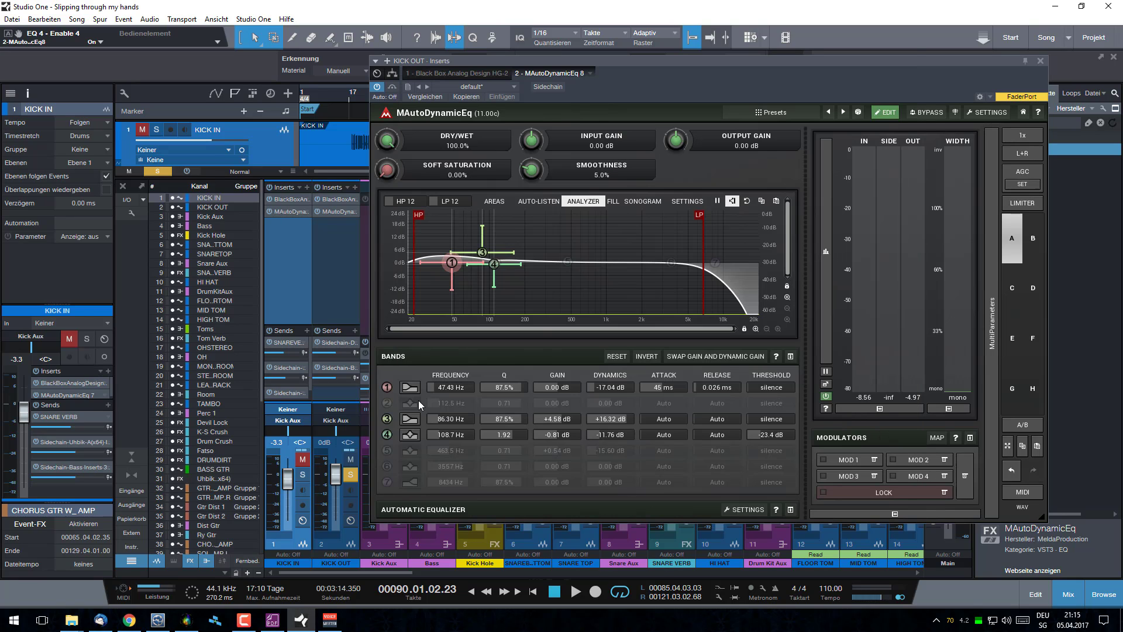
{"action": "left_click", "coordinate": [409, 437]}
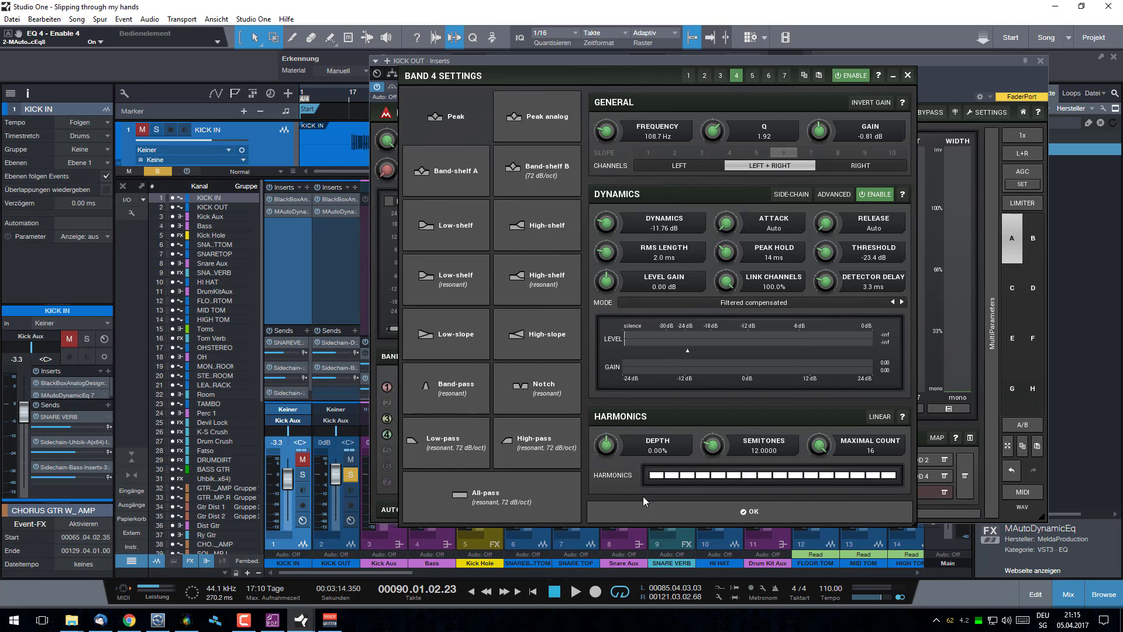
{"action": "left_click", "coordinate": [725, 517]}
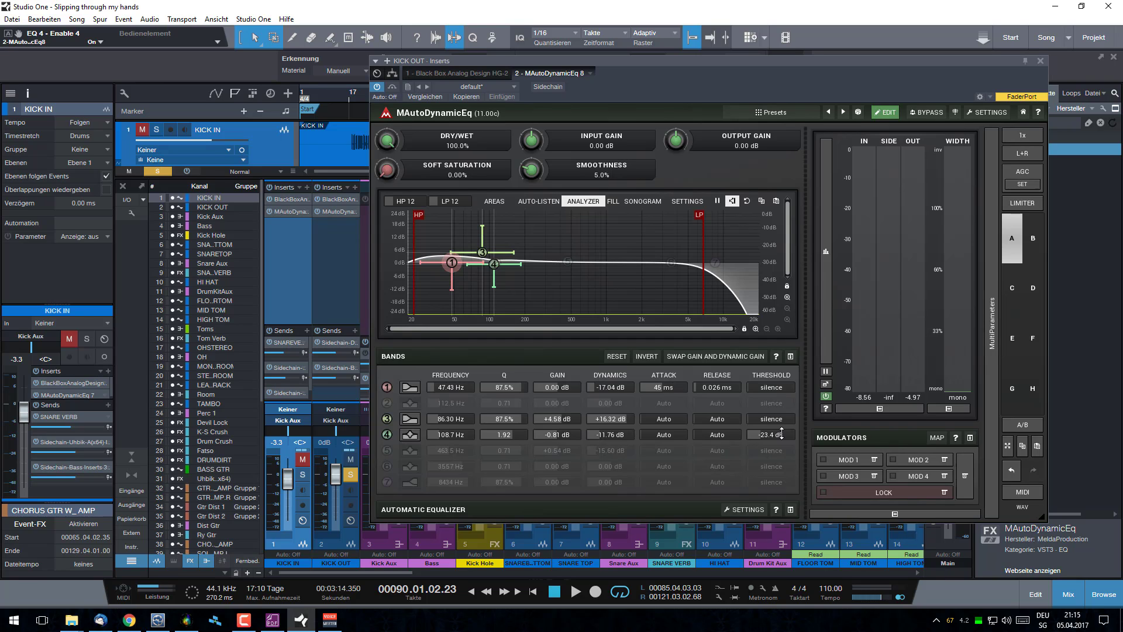
Step: Compare KICK OUT with EQ band 4 off and on during playback
{"action": "left_click", "coordinate": [575, 592]}
{"action": "left_click", "coordinate": [388, 434]}
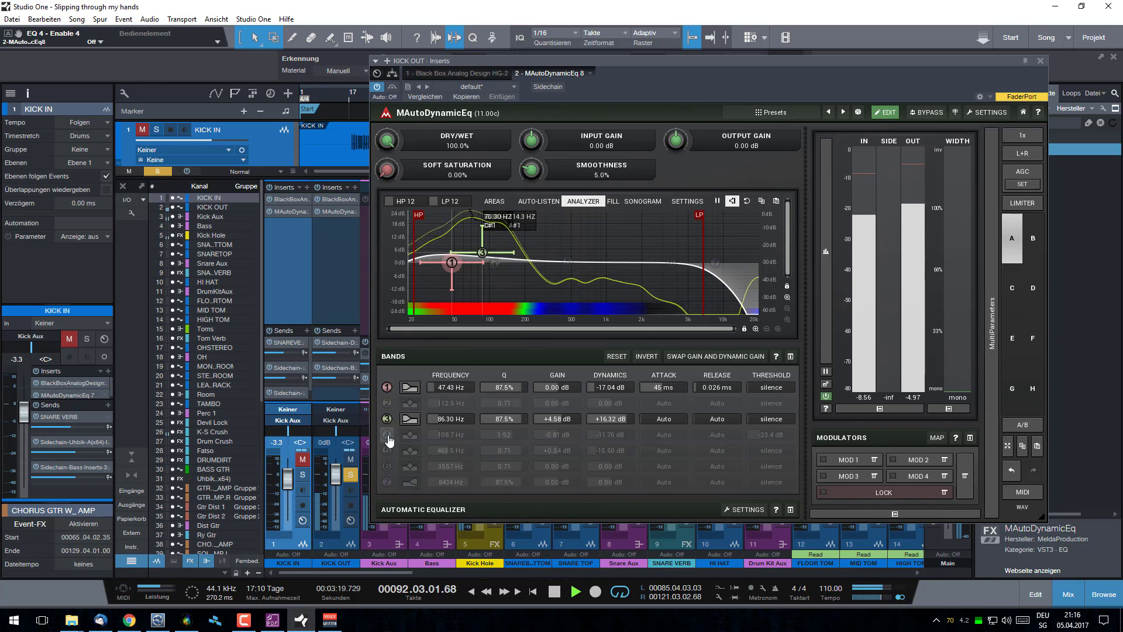
{"action": "left_click", "coordinate": [388, 434]}
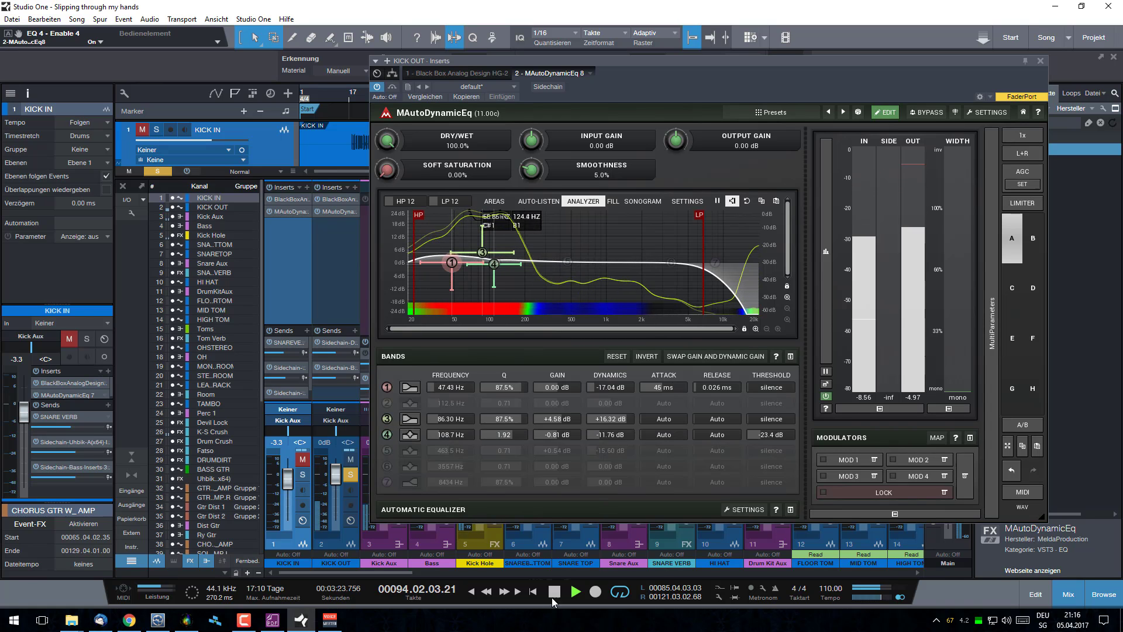
{"action": "key", "text": "space"}
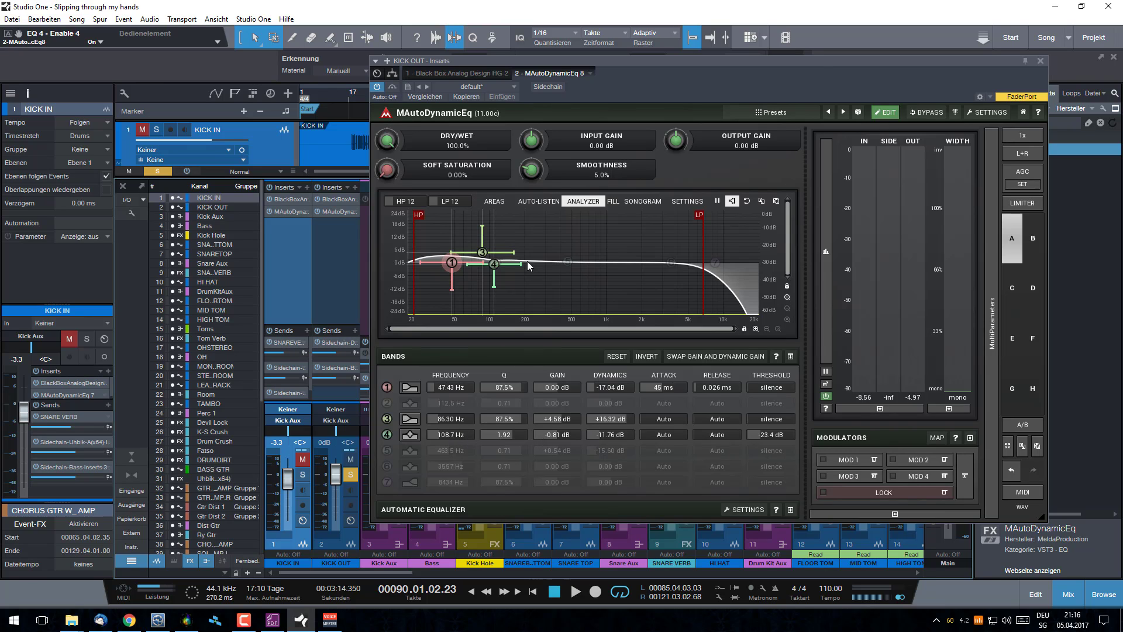
Step: Enable EQ band 5 at 463.5 Hz and briefly audition the kick with bands 1, 3, 4 and 5 active
{"action": "left_click", "coordinate": [387, 451]}
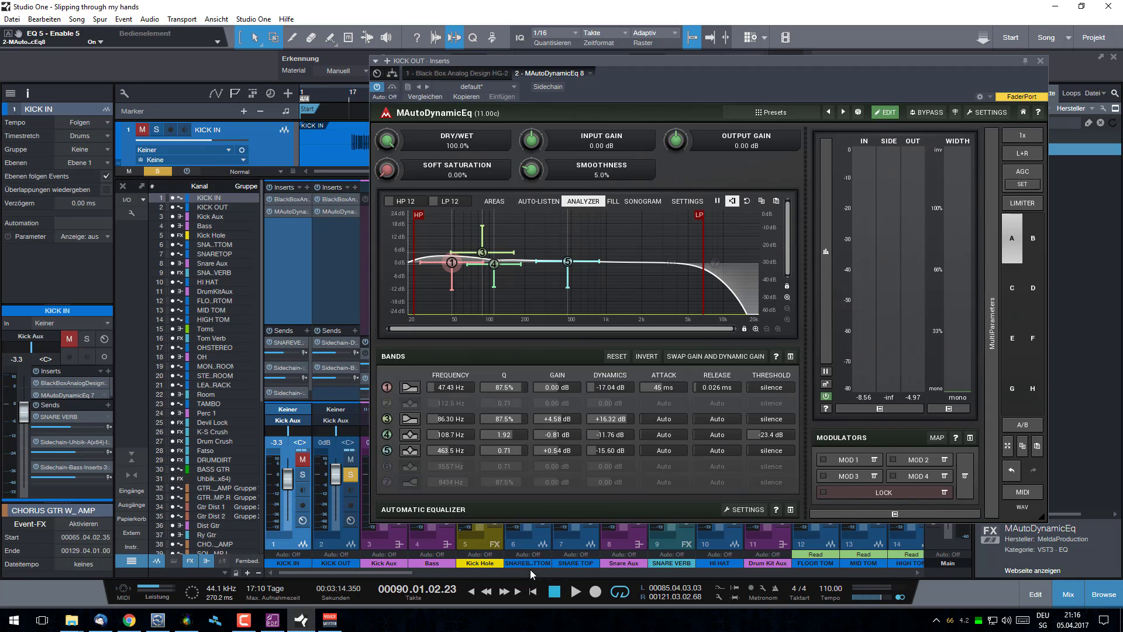
{"action": "left_click", "coordinate": [575, 592]}
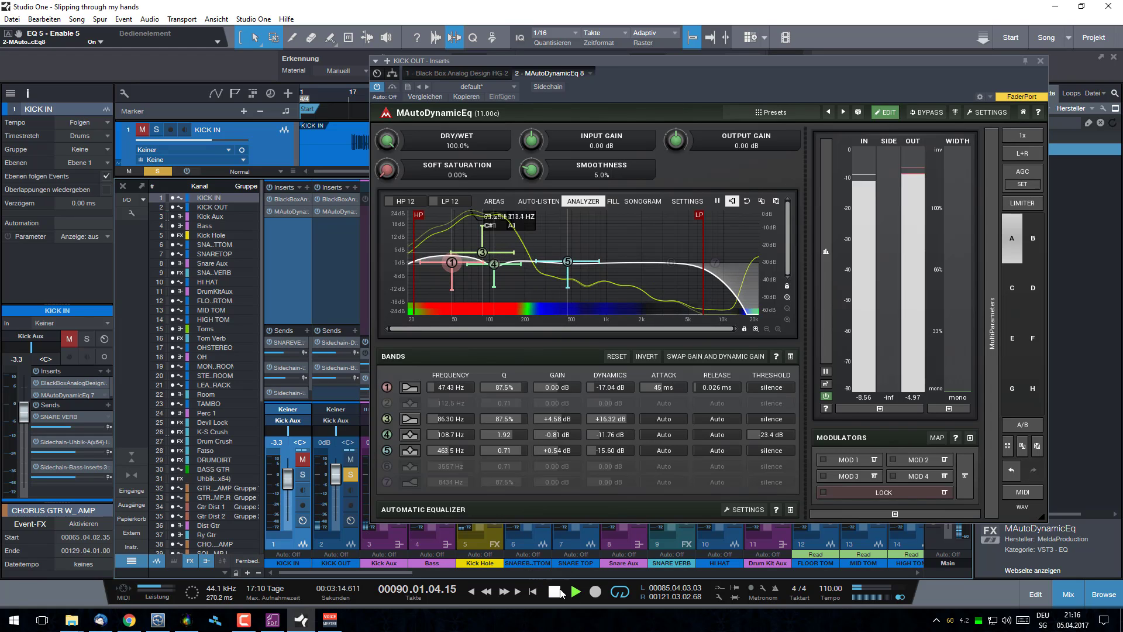
{"action": "left_click", "coordinate": [559, 592]}
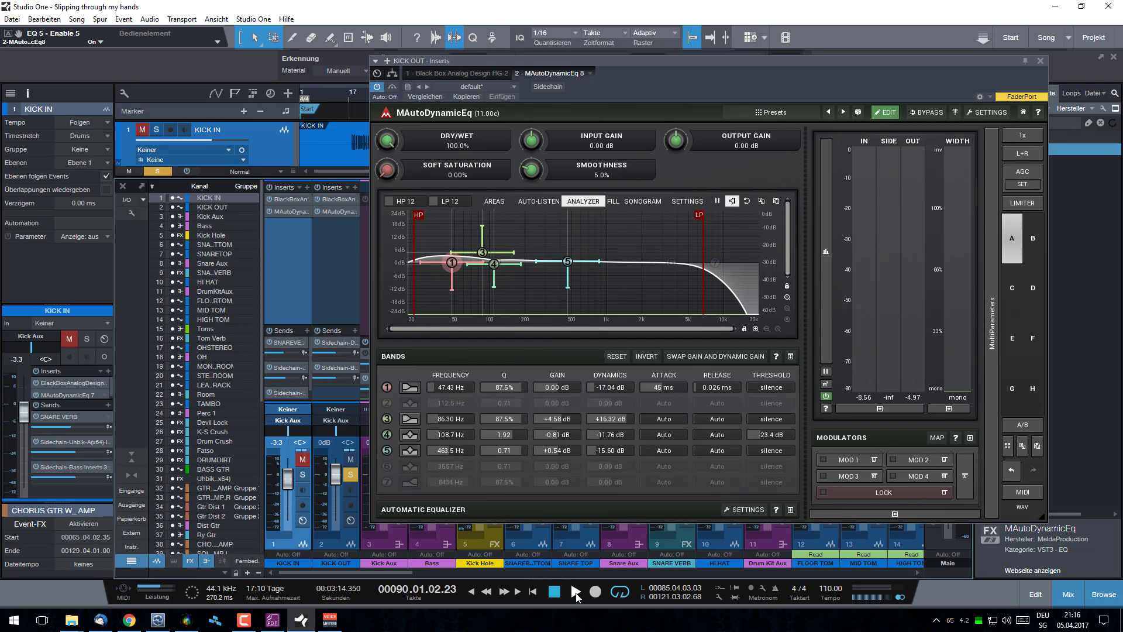
Step: Compare KICK OUT with EQ band 5 off and on during playback
{"action": "key", "text": "space"}
{"action": "left_click", "coordinate": [388, 450]}
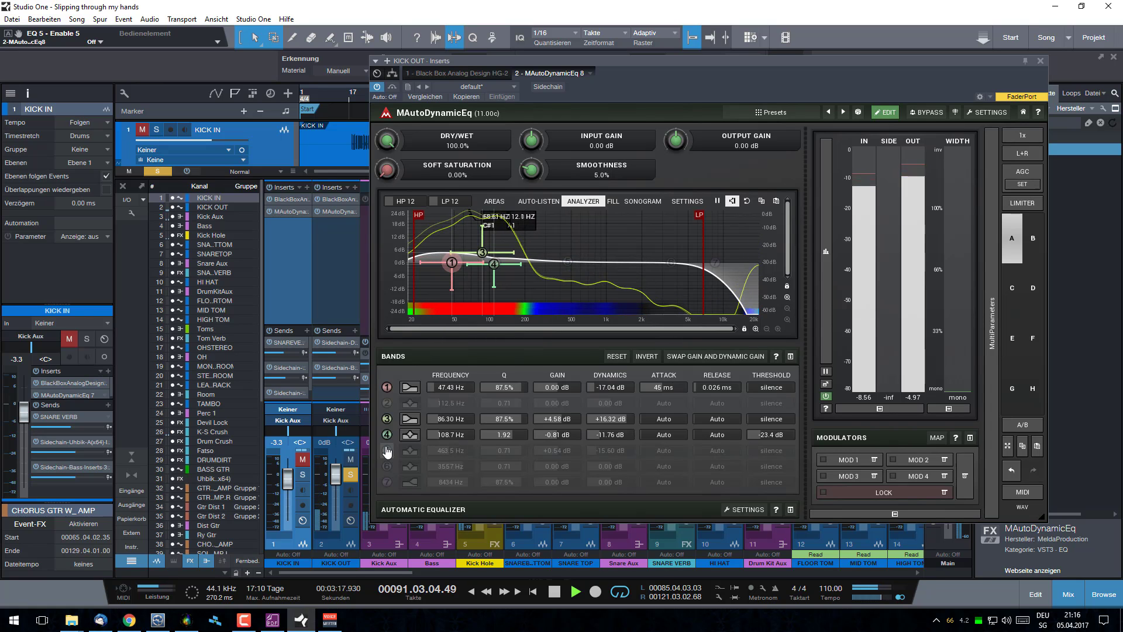
{"action": "left_click", "coordinate": [387, 451]}
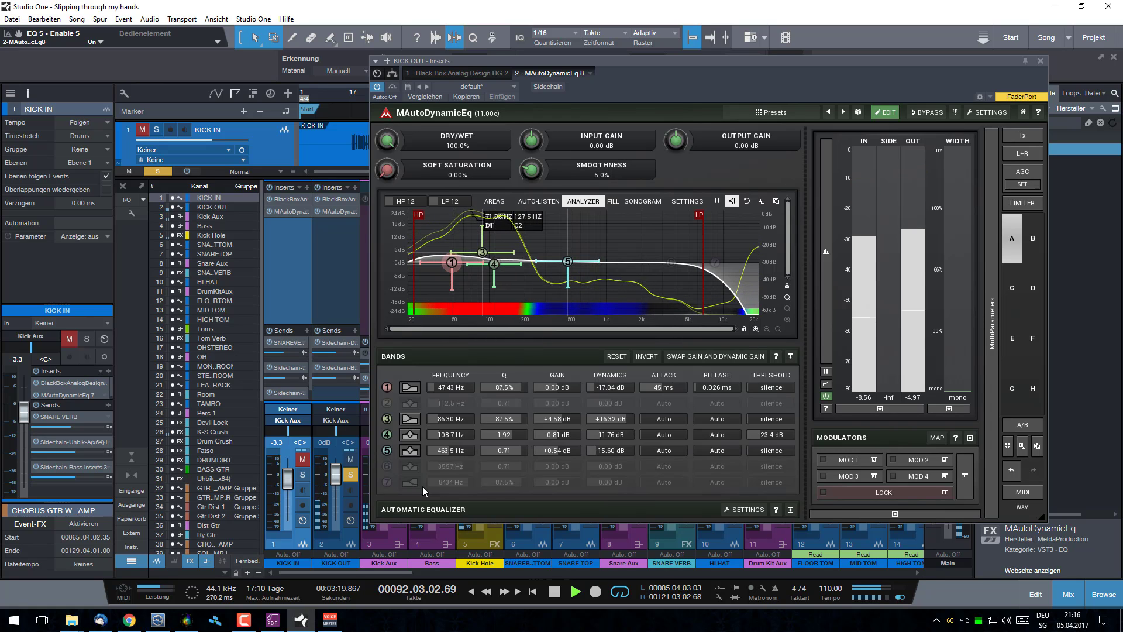
{"action": "left_click", "coordinate": [554, 593]}
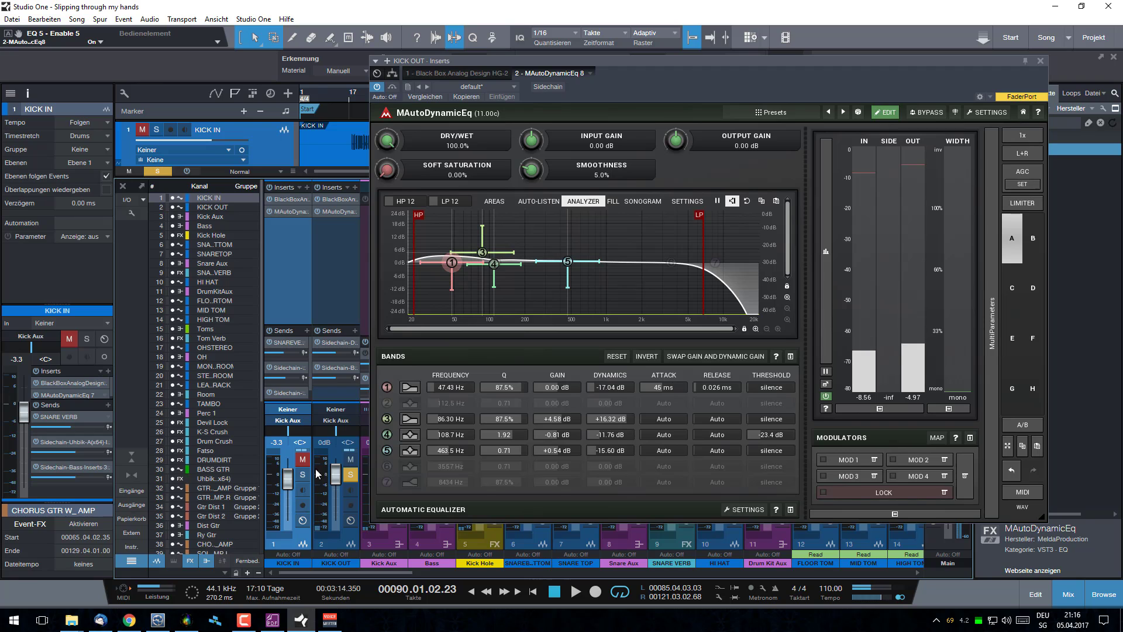
Step: Solo KICK IN alongside KICK OUT and audition both kick tracks together
{"action": "left_click", "coordinate": [305, 475]}
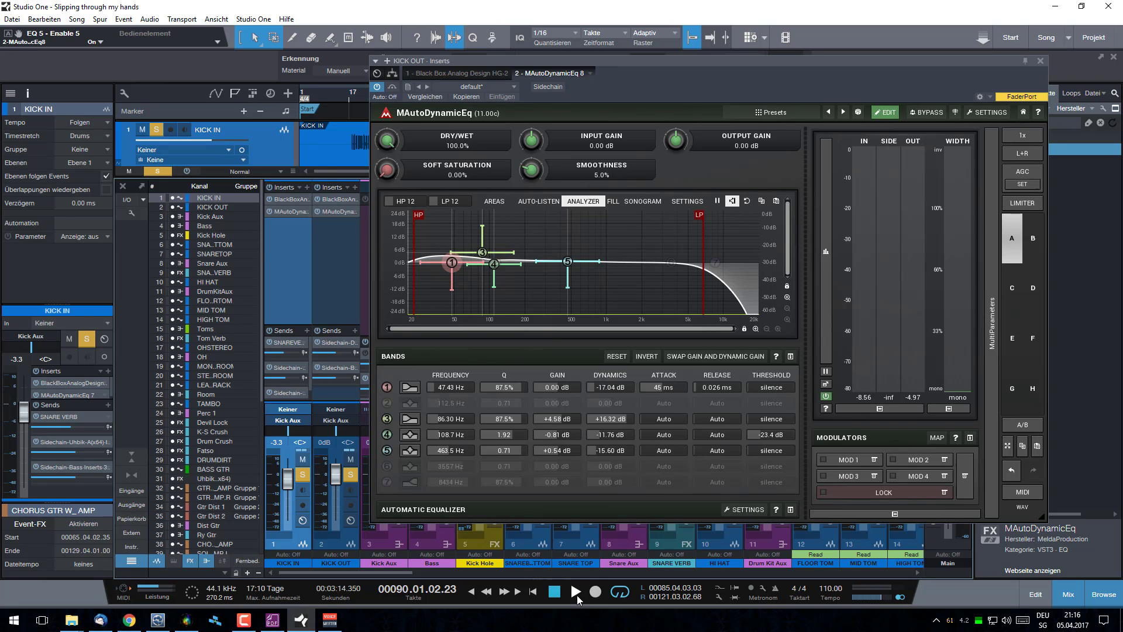
{"action": "left_click", "coordinate": [576, 593]}
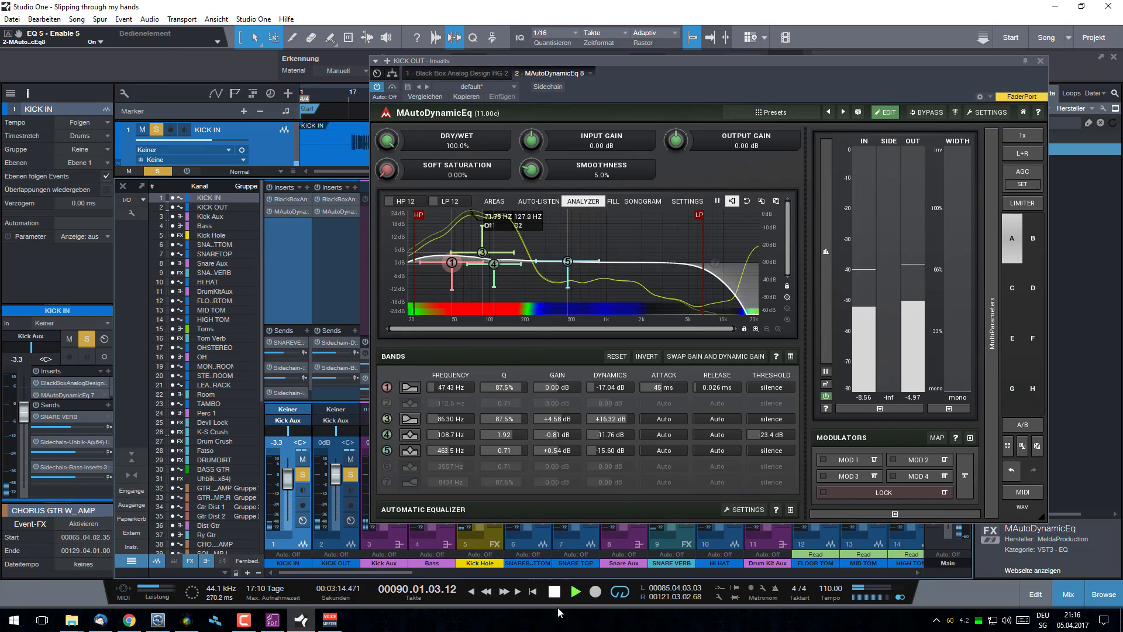
{"action": "left_click", "coordinate": [334, 280]}
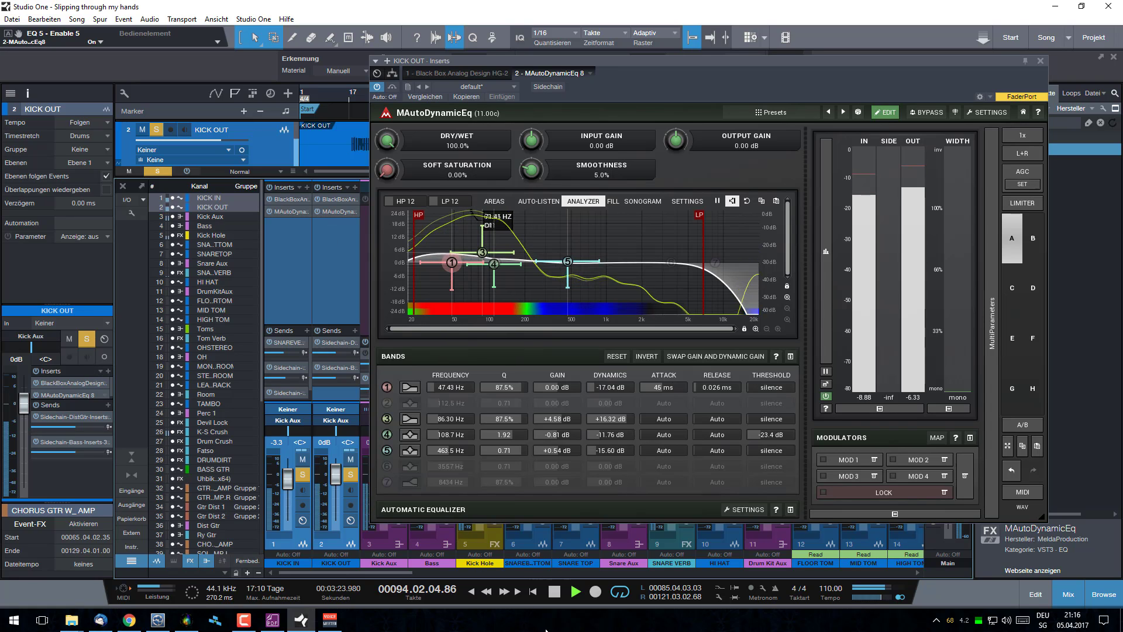
{"action": "left_click", "coordinate": [555, 594]}
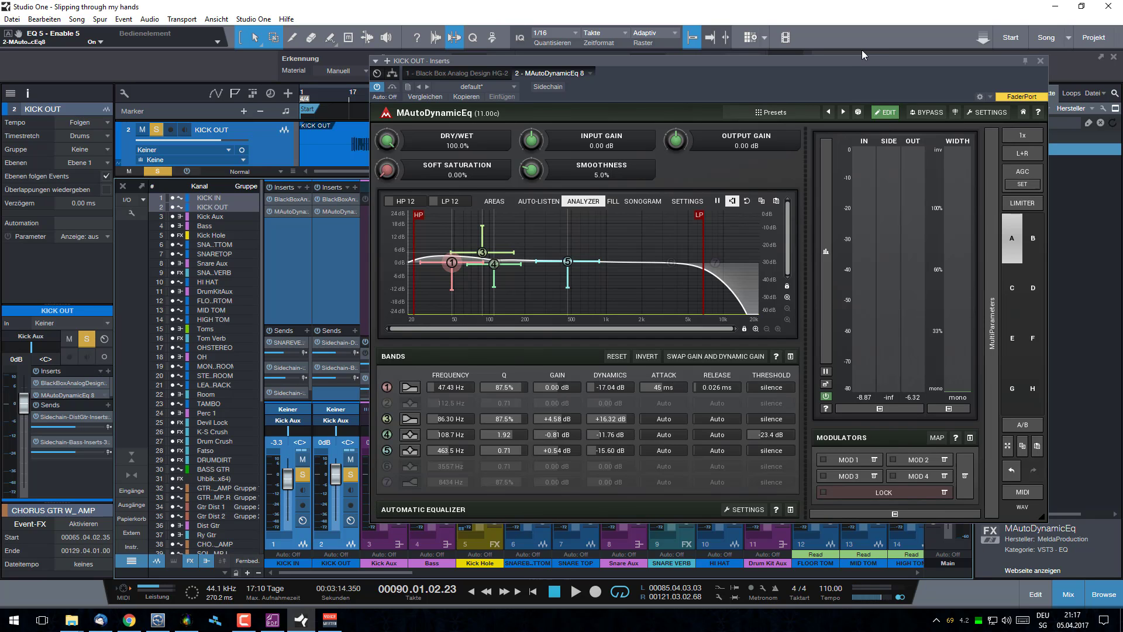
Step: Clear the active solos and compare the full mix with MAutoDynamicEq on KICK OUT off and on during playback
{"action": "left_click_drag", "start_coordinate": [861, 62], "coordinate": [817, 141]}
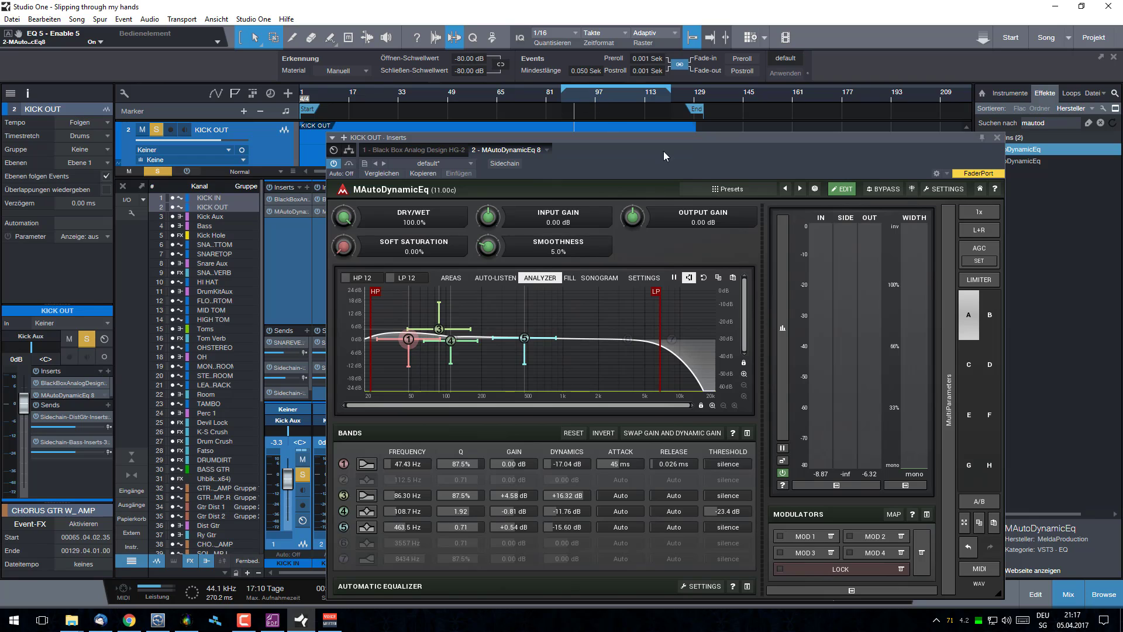
{"action": "left_click_drag", "start_coordinate": [666, 138], "coordinate": [691, 131]}
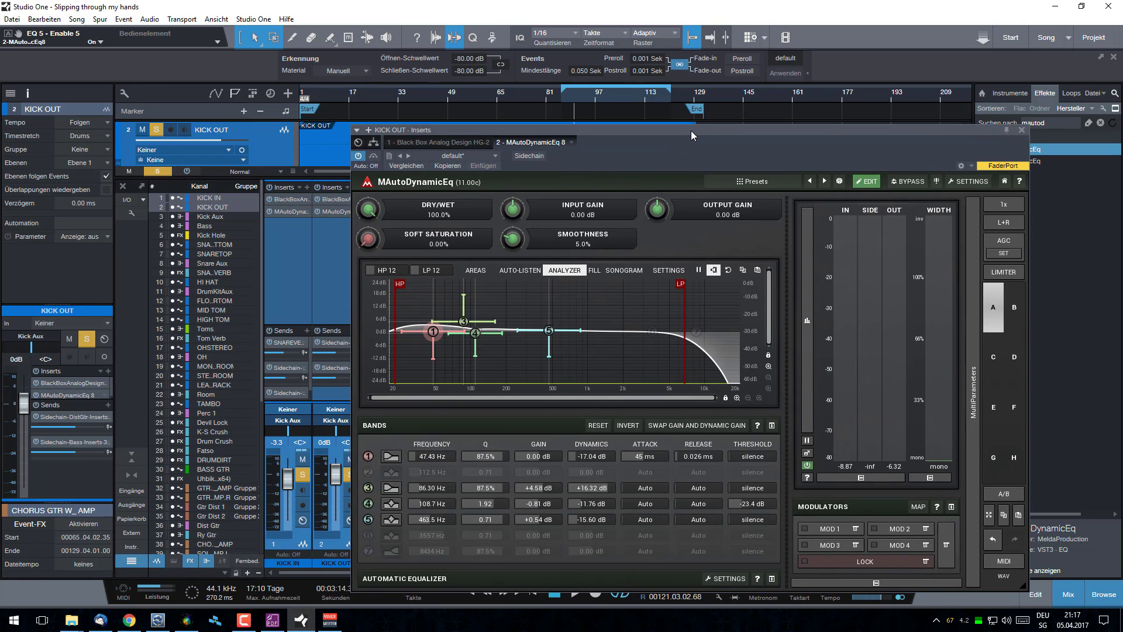
{"action": "left_click_drag", "start_coordinate": [690, 131], "coordinate": [704, 111]}
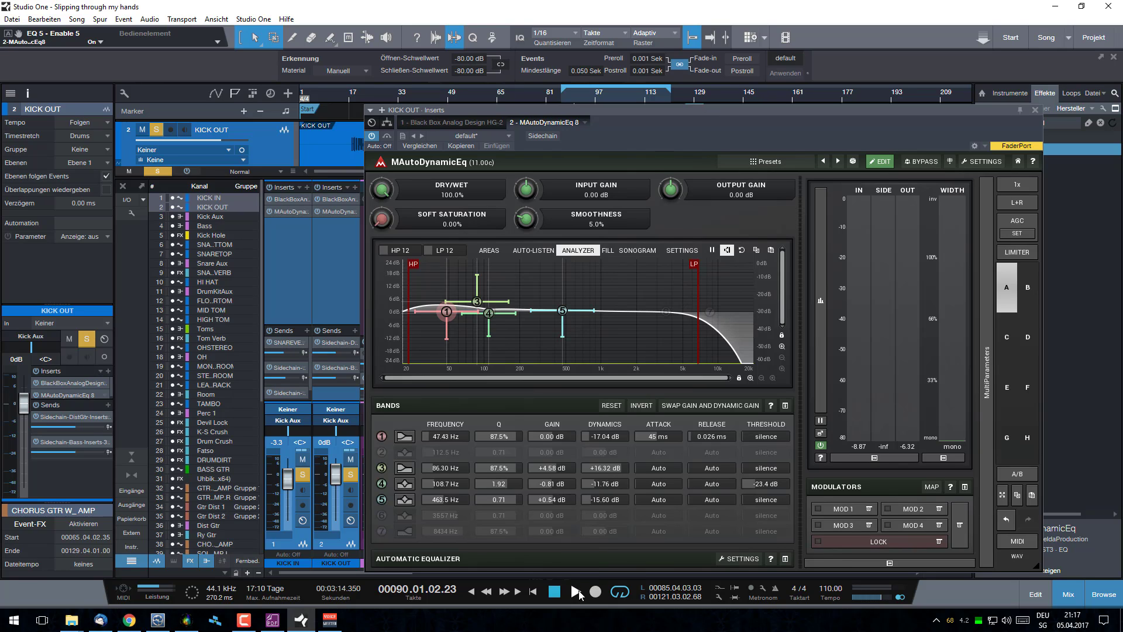
{"action": "left_click", "coordinate": [372, 136]}
{"action": "left_click", "coordinate": [576, 593]}
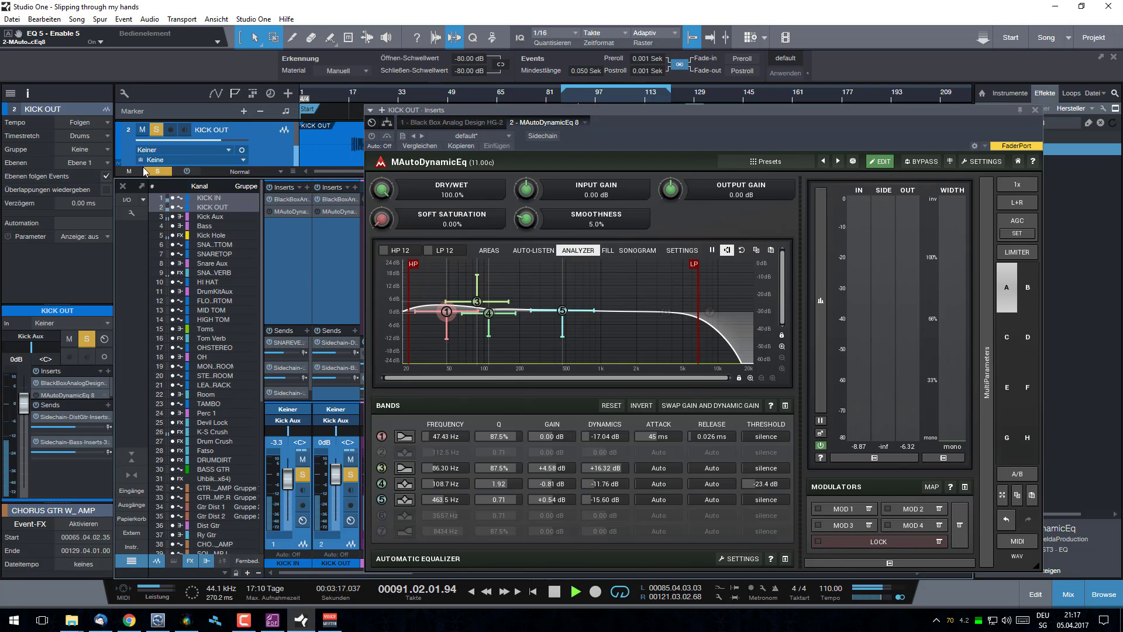
{"action": "left_click", "coordinate": [159, 172]}
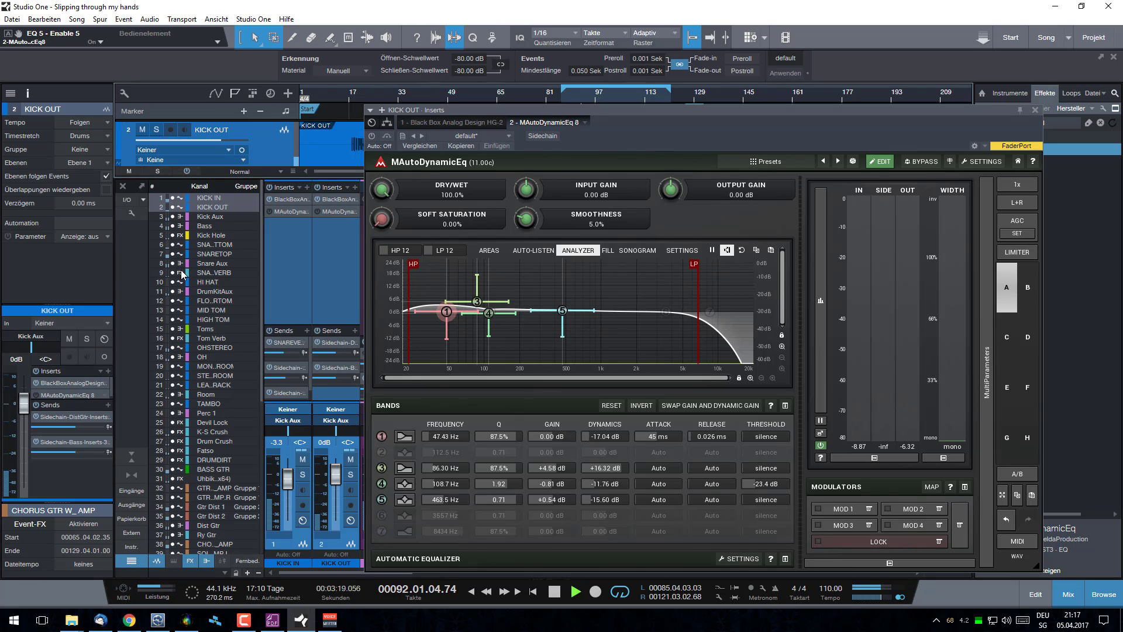
{"action": "left_click", "coordinate": [372, 138]}
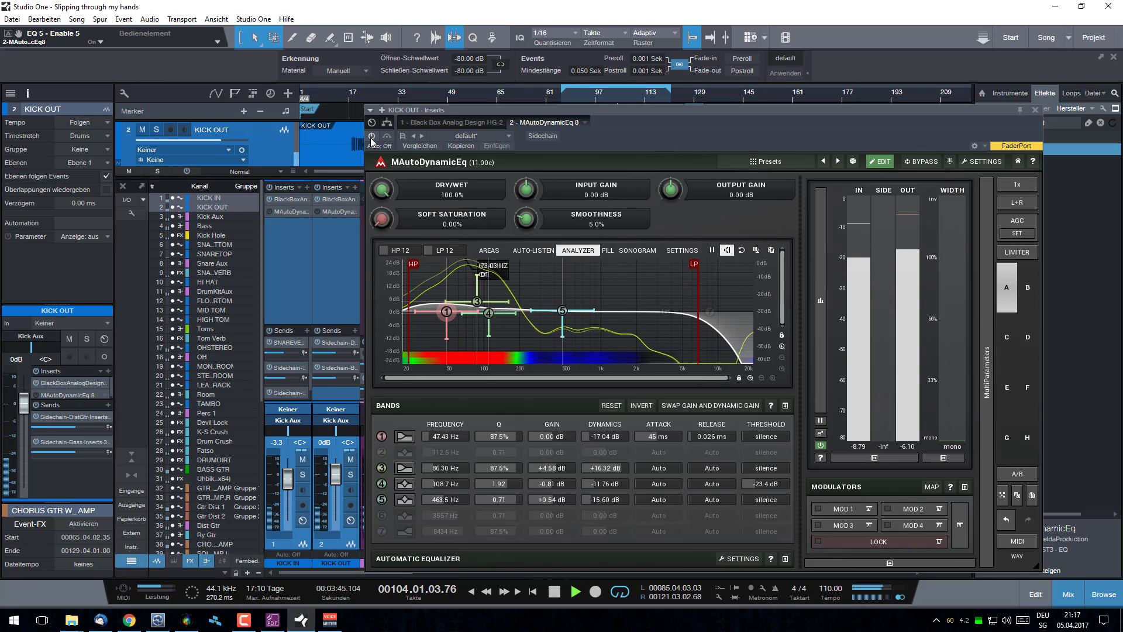
{"action": "key", "text": "space"}
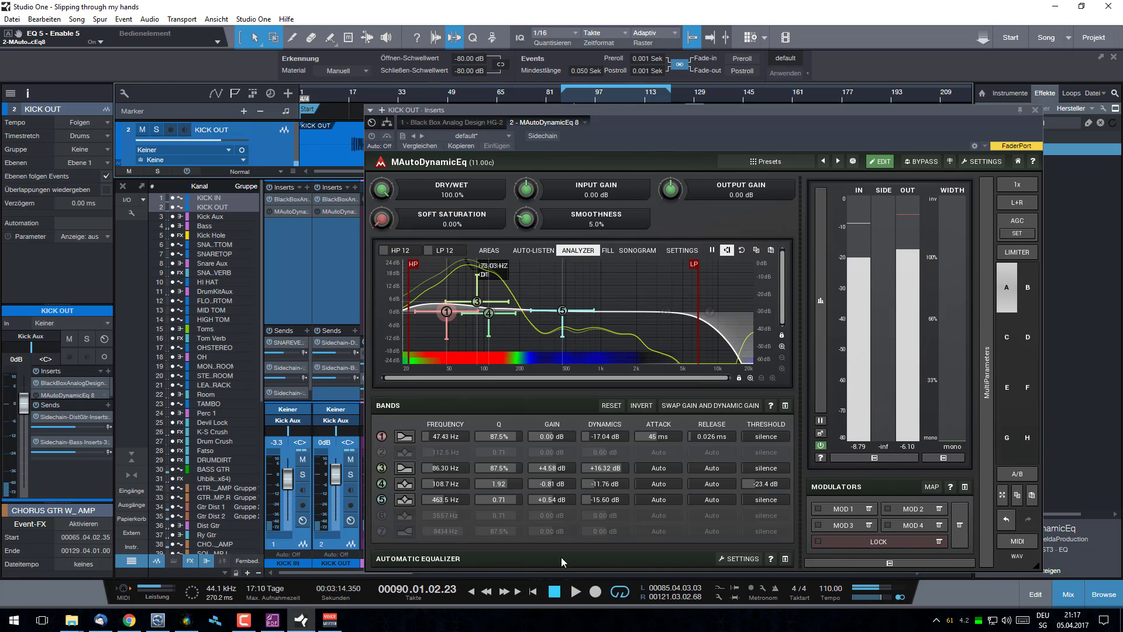
Step: Close the KICK OUT insert window, select both kick channels and audition them briefly in the full mix
{"action": "left_click_drag", "start_coordinate": [975, 115], "coordinate": [916, 105]}
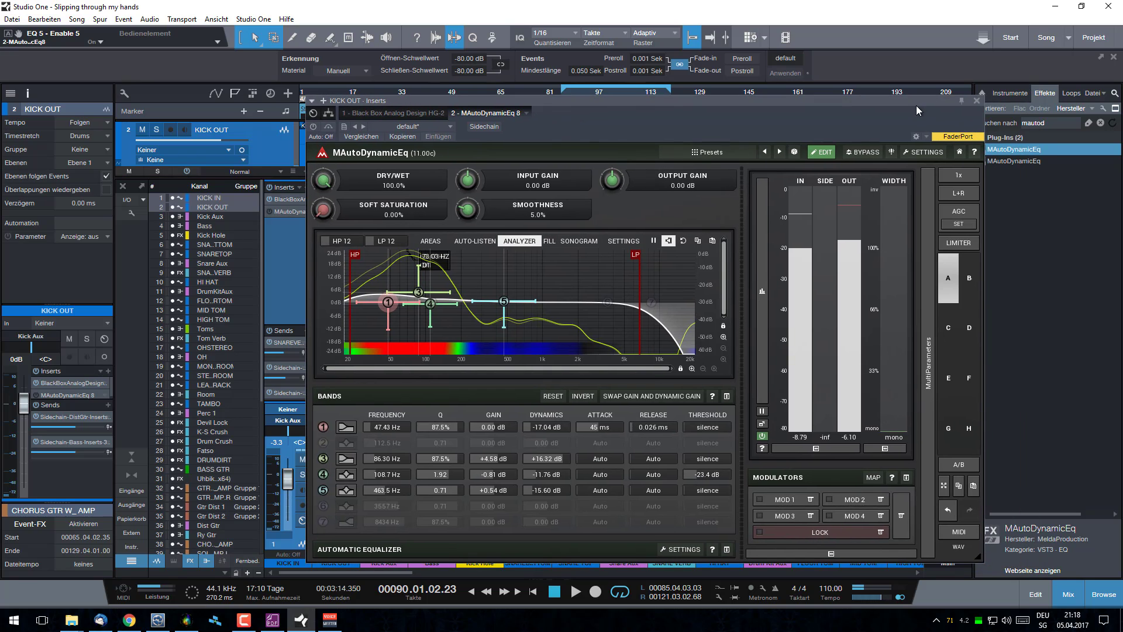
{"action": "left_click", "coordinate": [977, 101]}
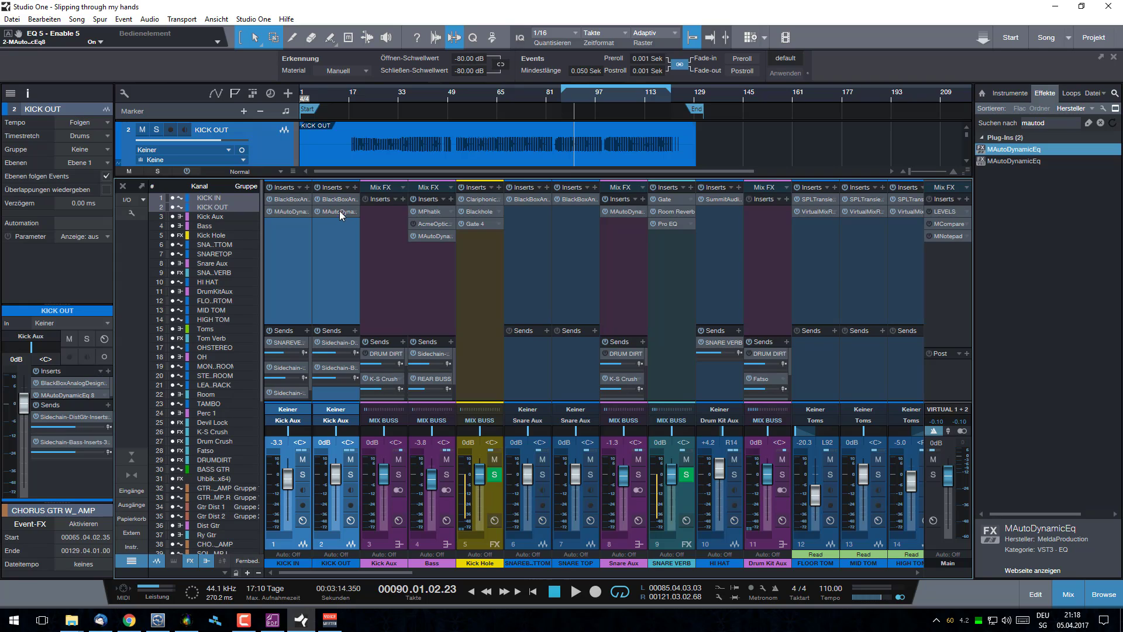
{"action": "left_click", "coordinate": [337, 255]}
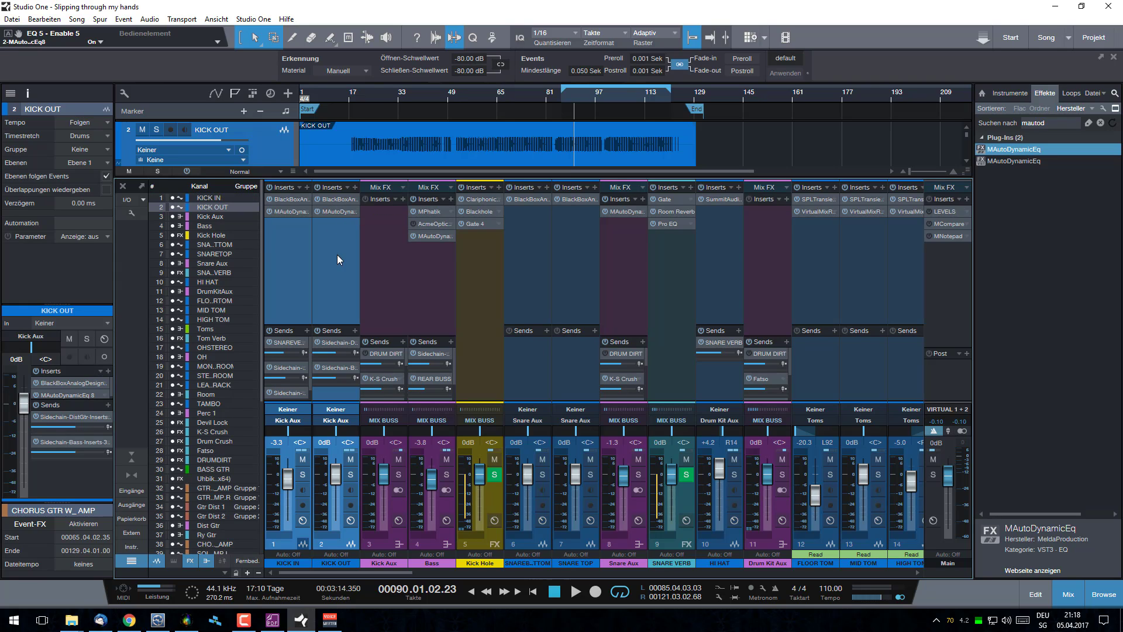
{"action": "left_click", "coordinate": [296, 247]}
{"action": "left_click", "coordinate": [575, 592]}
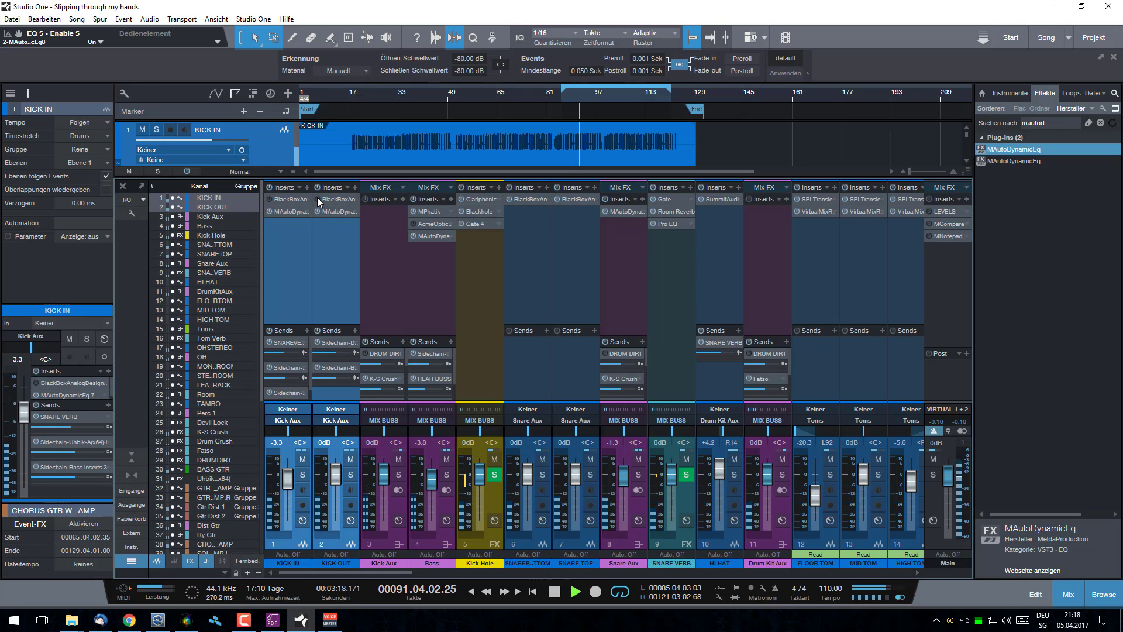
{"action": "left_click", "coordinate": [555, 591]}
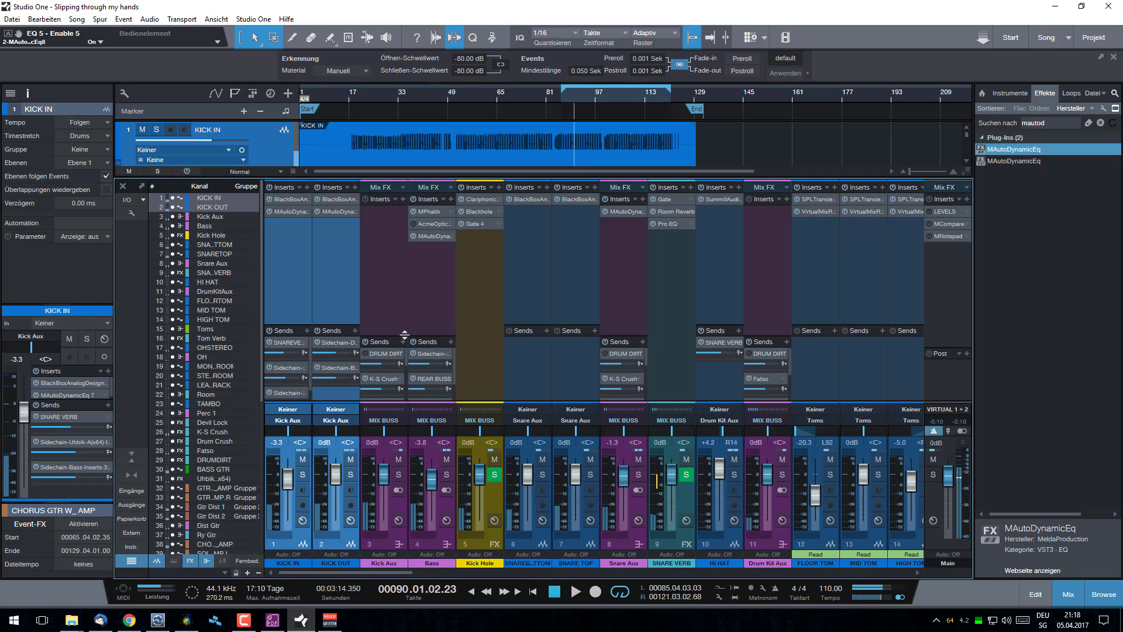
Step: Review the Black Box HG-2 saturation settings on KICK OUT, including its 17 Tight Punchy Kick preset, and close the plug-in
{"action": "left_click", "coordinate": [338, 198]}
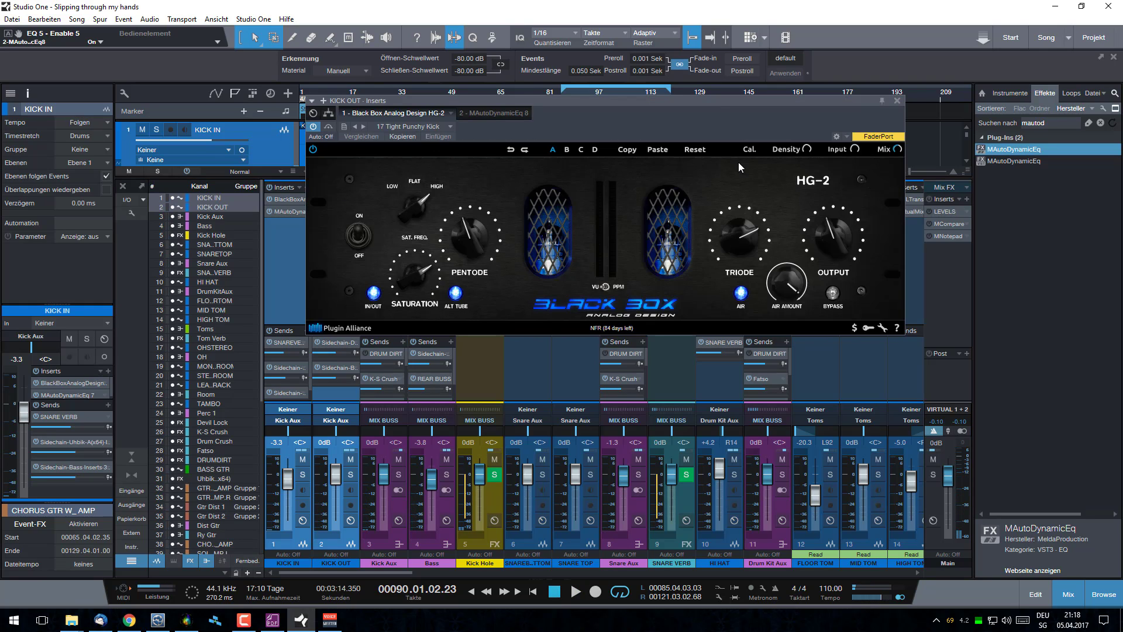
{"action": "mouse_move", "coordinate": [715, 102]}
{"action": "left_mouse_down"}
{"action": "mouse_move", "coordinate": [743, 101]}
{"action": "mouse_move", "coordinate": [715, 104]}
{"action": "left_mouse_up"}
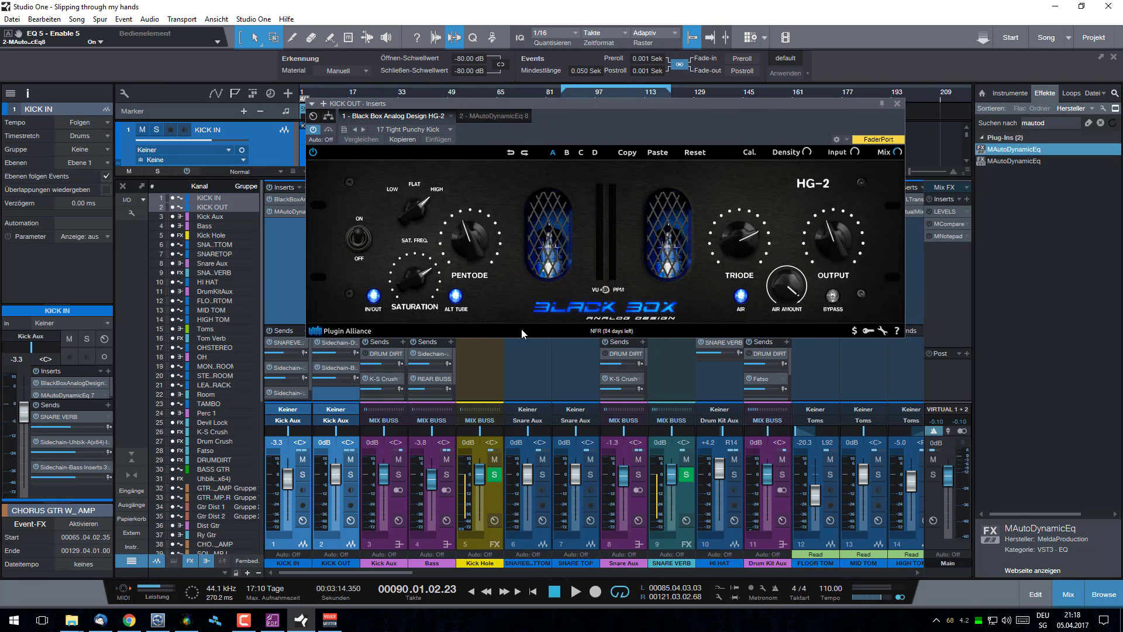
{"action": "left_click", "coordinate": [898, 103]}
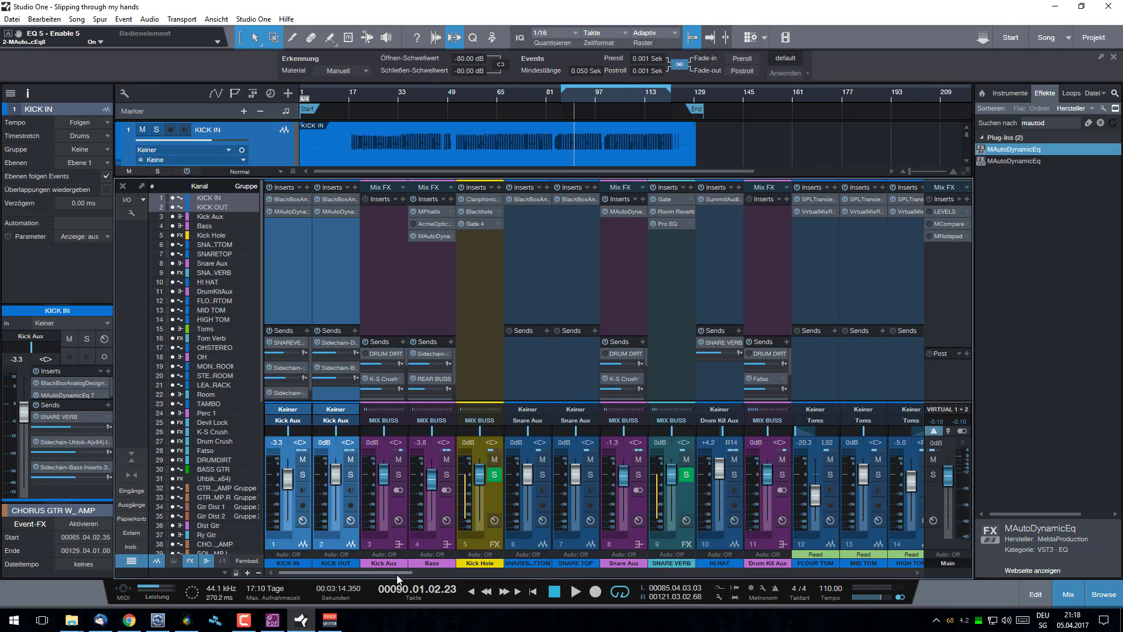
Step: Open MAutoDynamicEq on the Bass channel and deactivate it
{"action": "left_click", "coordinate": [427, 278]}
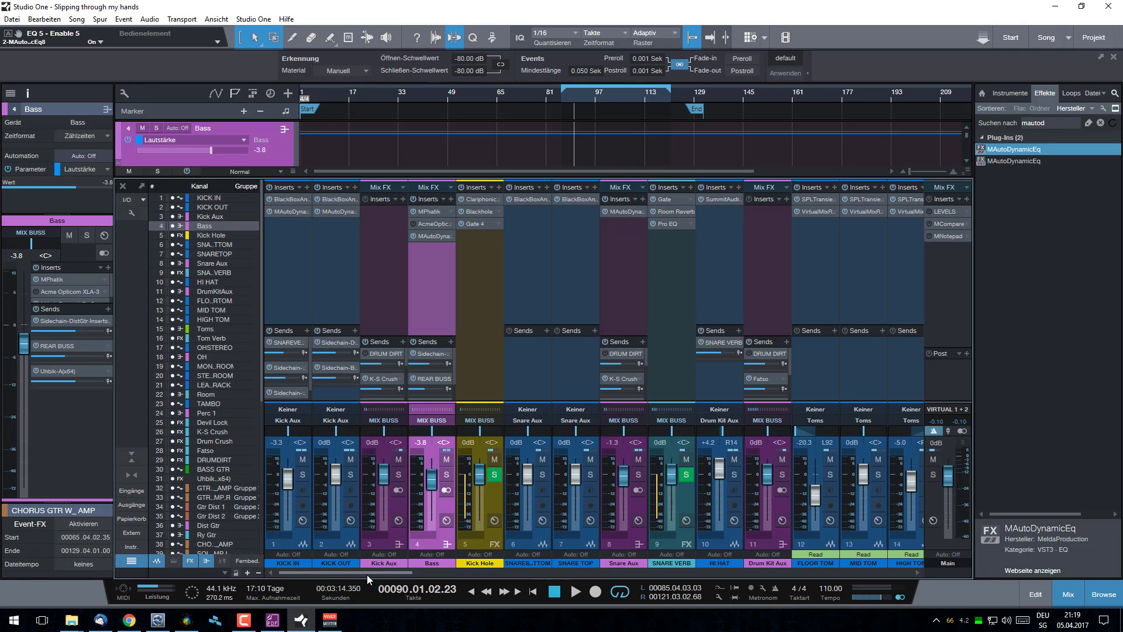
{"action": "left_click_drag", "start_coordinate": [354, 574], "coordinate": [354, 574]}
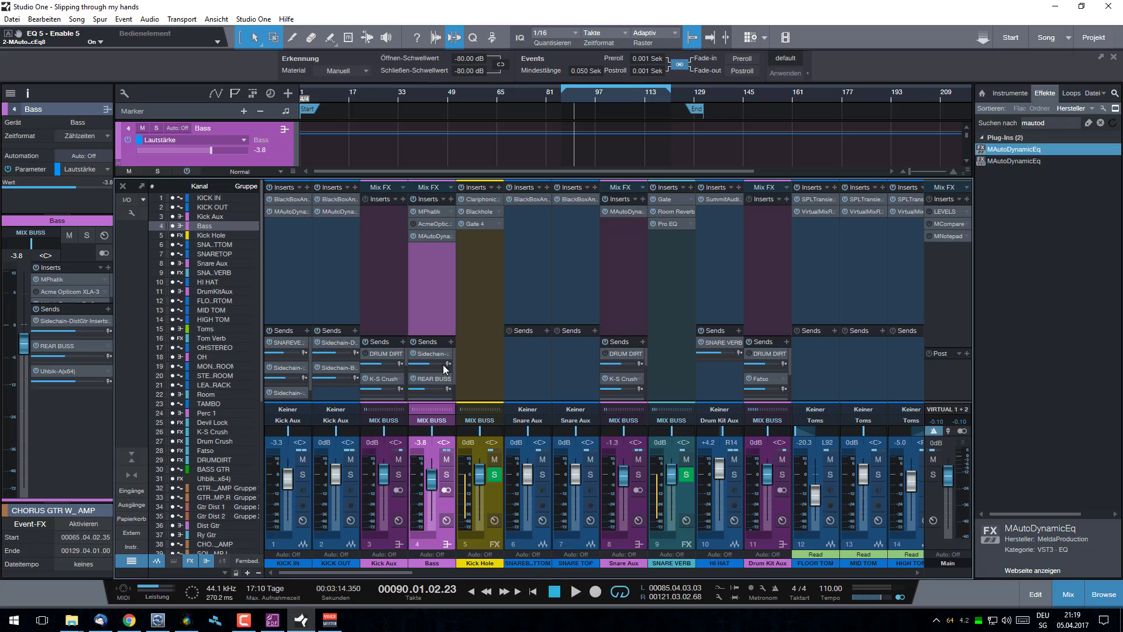
{"action": "left_click", "coordinate": [433, 235]}
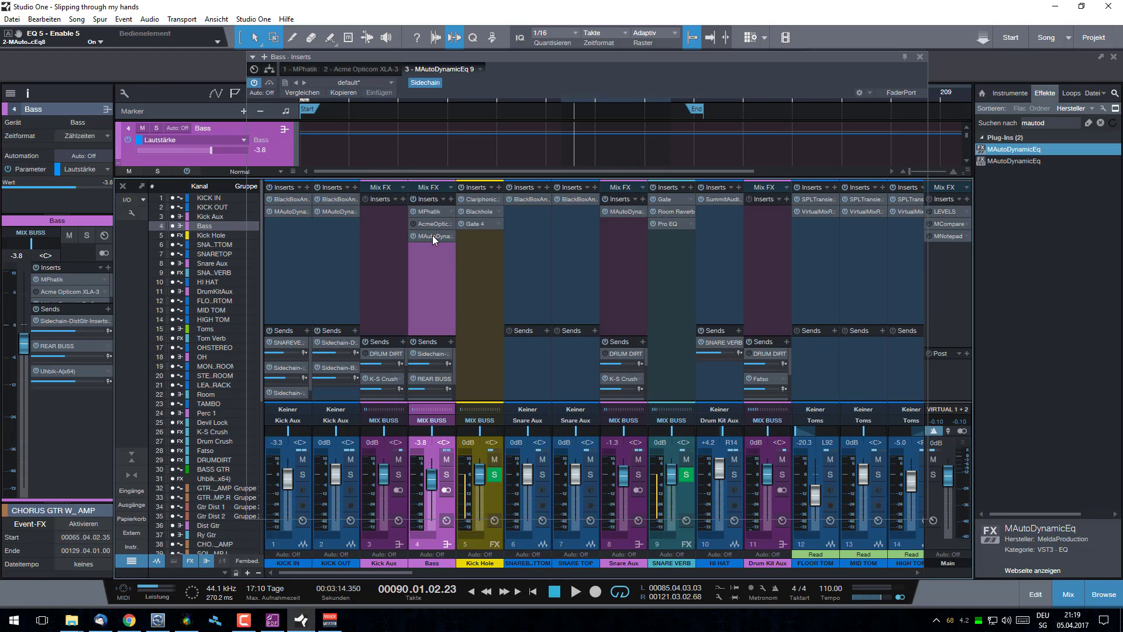
{"action": "left_click_drag", "start_coordinate": [500, 66], "coordinate": [747, 66]}
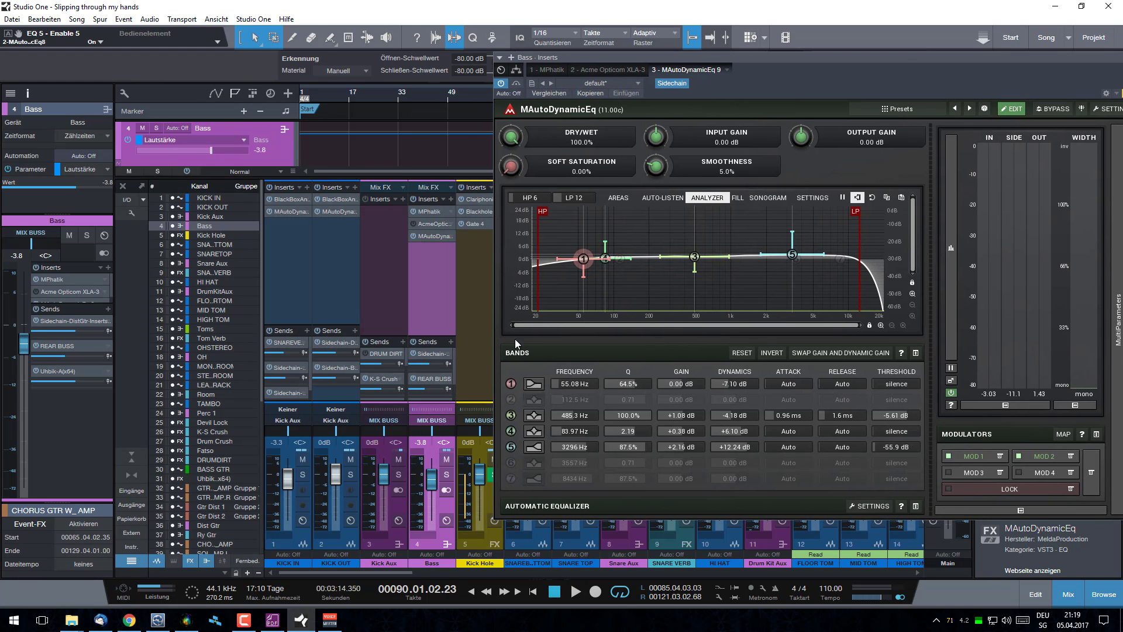
{"action": "left_click", "coordinate": [502, 72]}
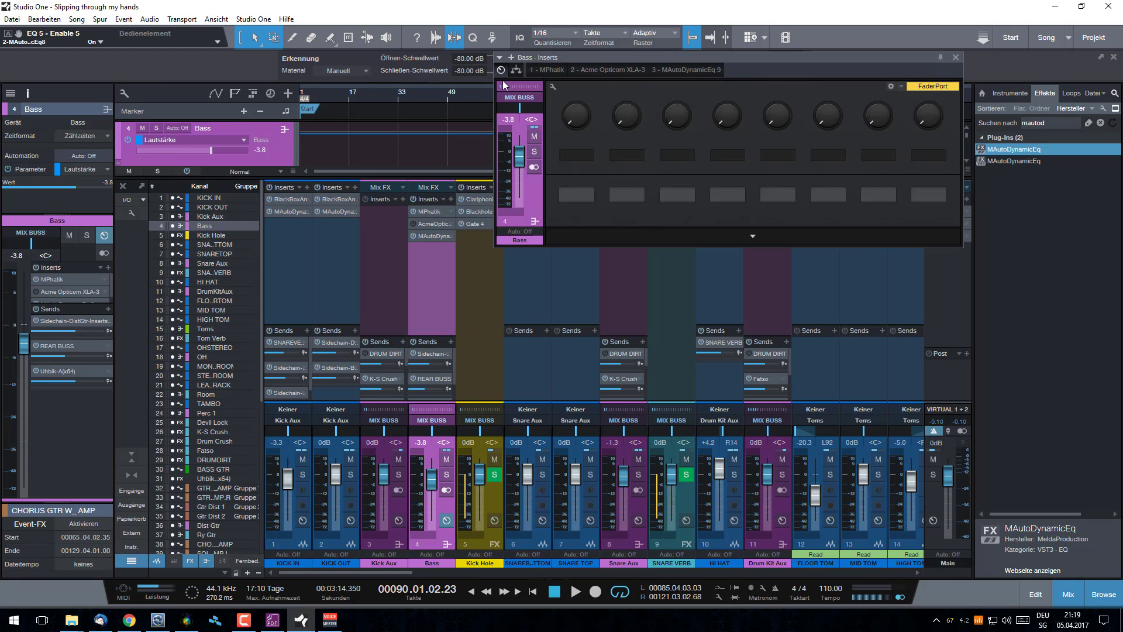
{"action": "left_click", "coordinate": [956, 56]}
{"action": "left_click", "coordinate": [434, 235]}
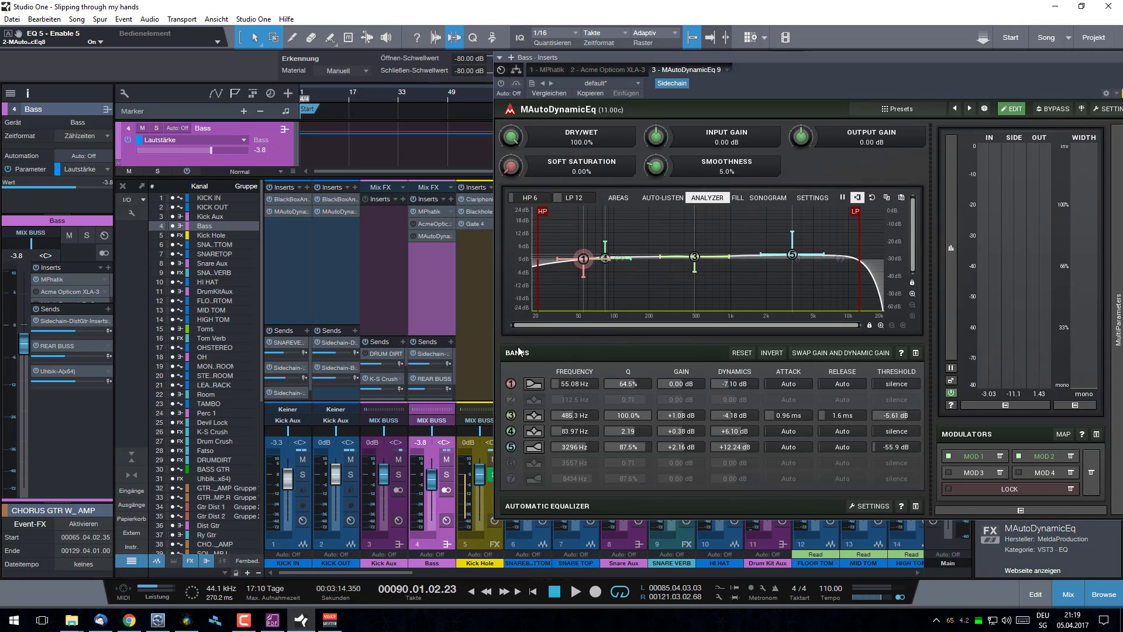
Step: Solo the Bass channel and audition it with MAutoDynamicEq deactivated
{"action": "left_click", "coordinate": [446, 475]}
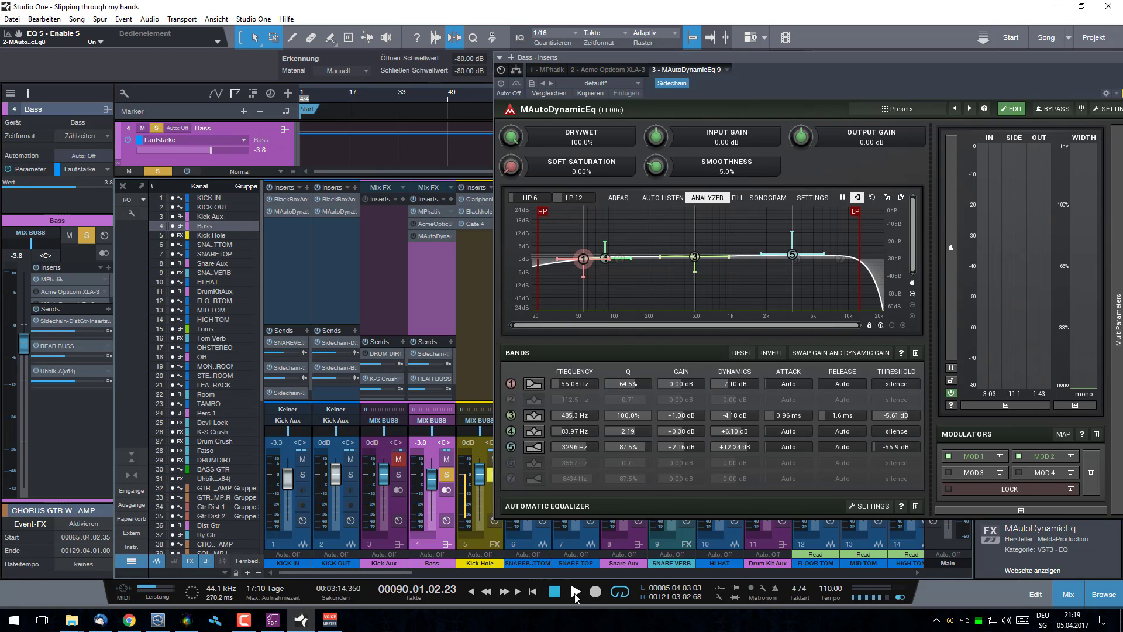
{"action": "left_click", "coordinate": [575, 592]}
{"action": "left_click_drag", "start_coordinate": [789, 59], "coordinate": [816, 81]}
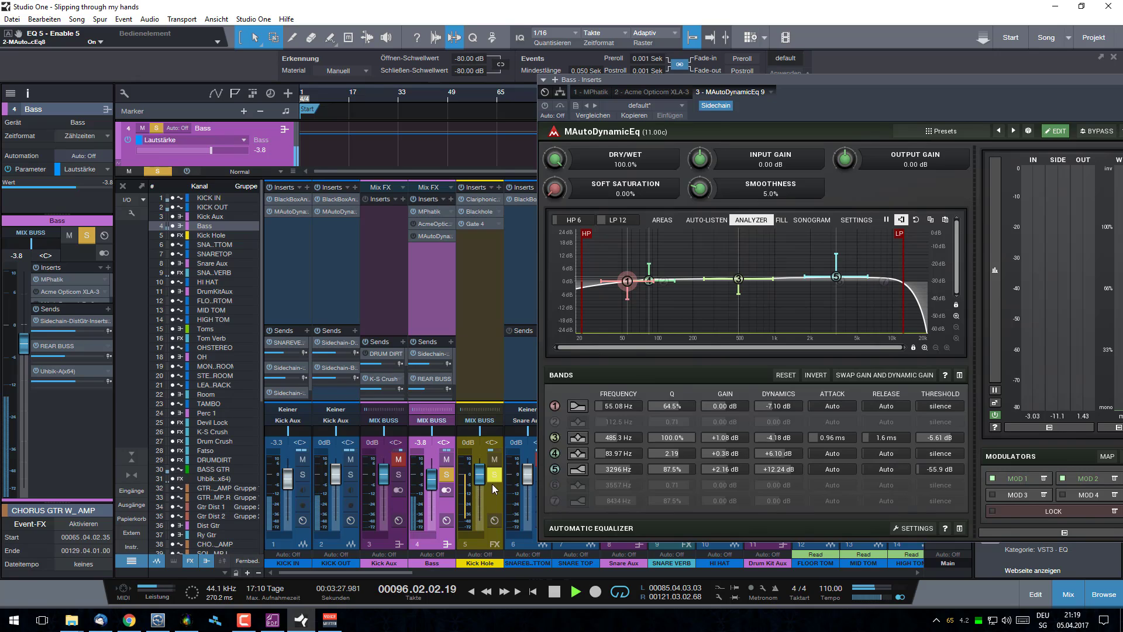
{"action": "left_click", "coordinate": [447, 472]}
{"action": "left_click", "coordinate": [447, 472]}
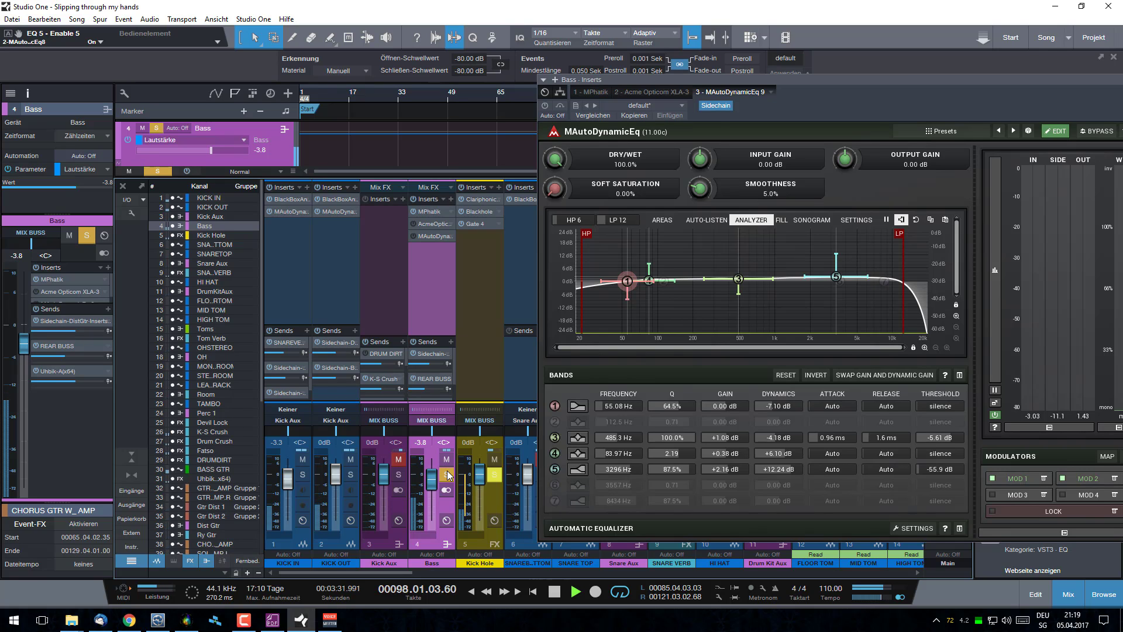
Step: Lower the SNARE VERB volume to -∞, stop playback and bring the full Bass EQ window back into view
{"action": "left_click_drag", "start_coordinate": [651, 80], "coordinate": [818, 46]}
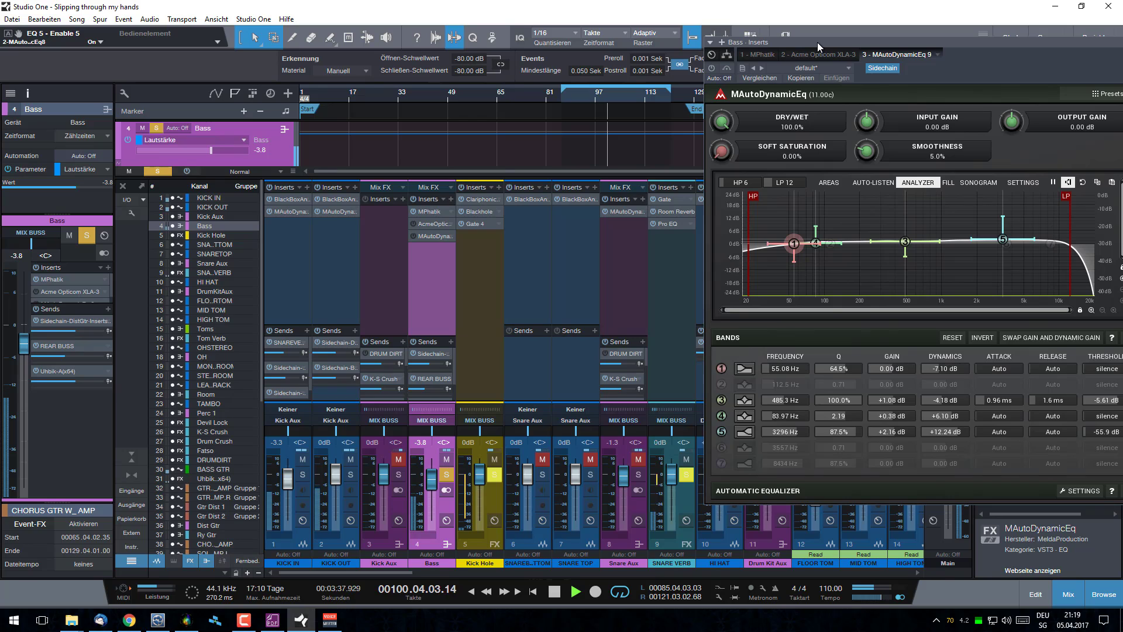
{"action": "left_click_drag", "start_coordinate": [816, 42], "coordinate": [814, 41]}
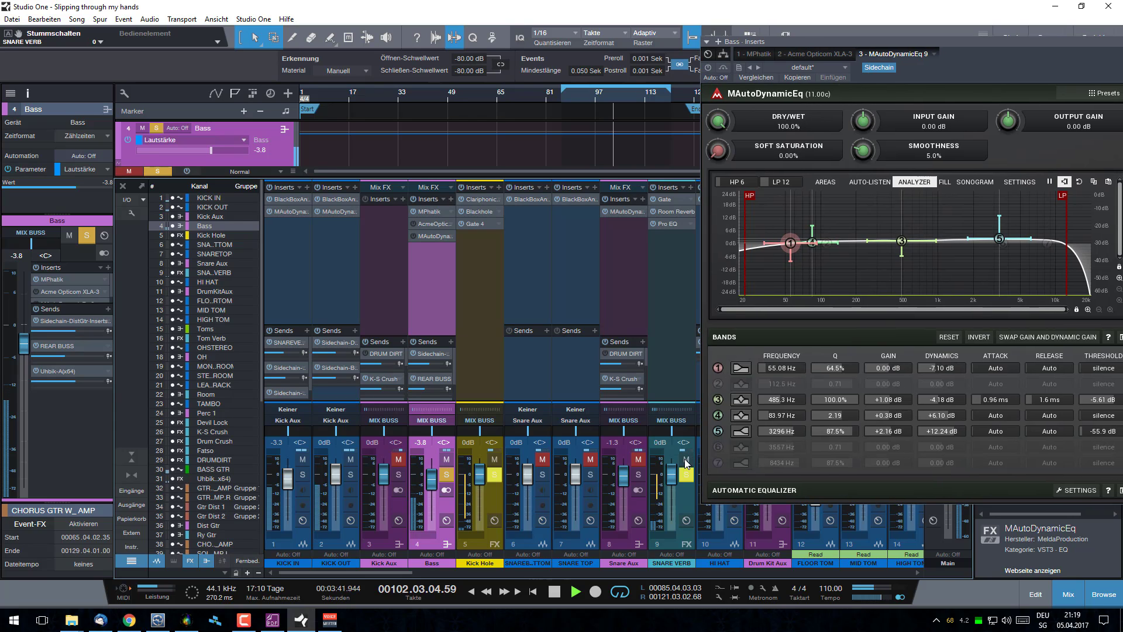
{"action": "left_click_drag", "start_coordinate": [672, 475], "coordinate": [679, 553]}
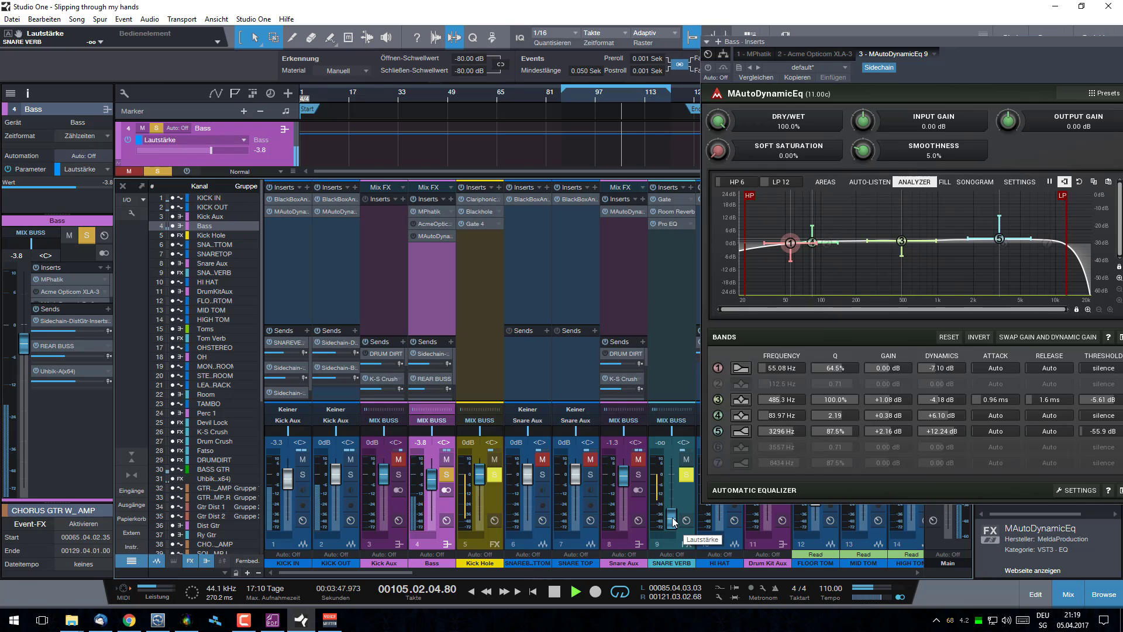
{"action": "left_click", "coordinate": [550, 593]}
{"action": "left_click_drag", "start_coordinate": [672, 519], "coordinate": [666, 552]}
{"action": "left_click_drag", "start_coordinate": [862, 43], "coordinate": [660, 58]}
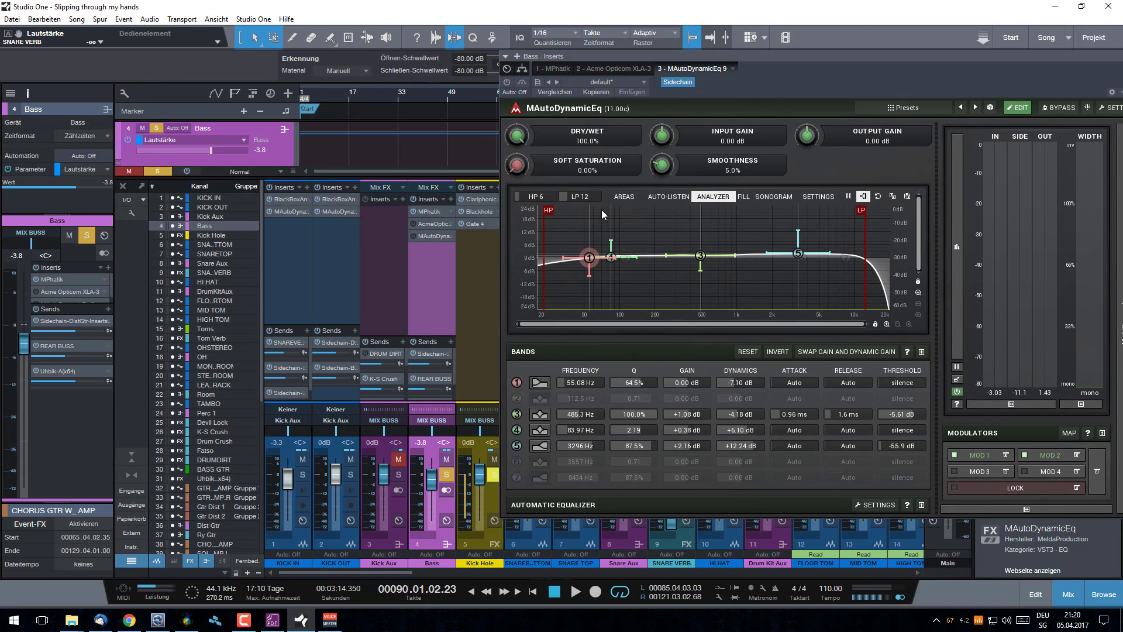
Step: Play the Bass briefly with MAutoDynamicEq deactivated and switch off its EQ bands 1, 3 and 4
{"action": "left_click", "coordinate": [582, 591]}
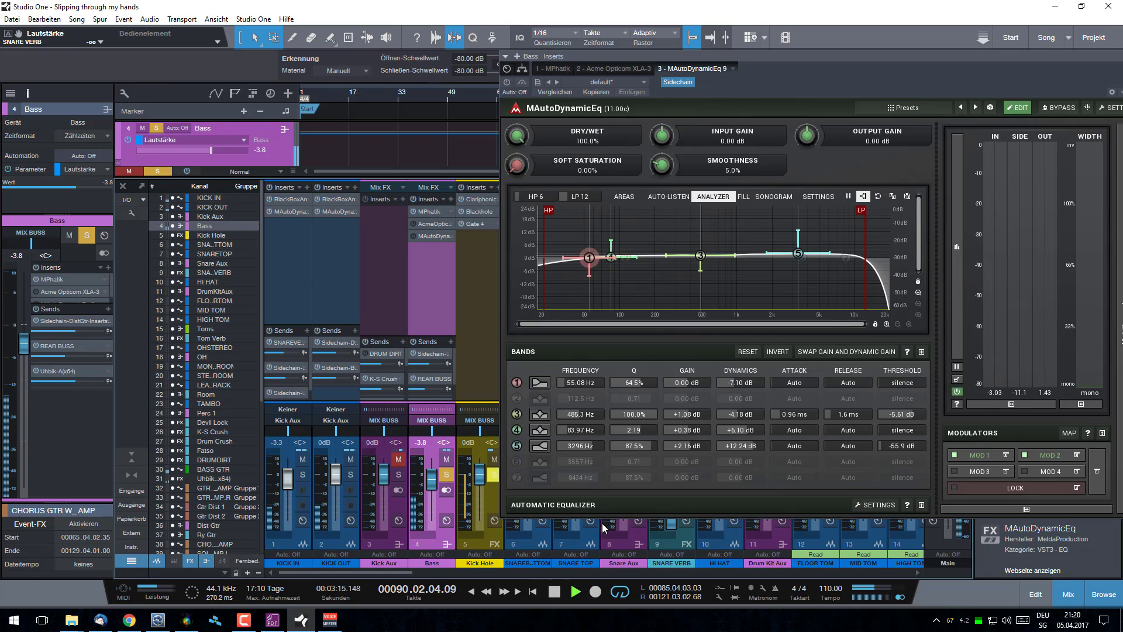
{"action": "left_click", "coordinate": [555, 591]}
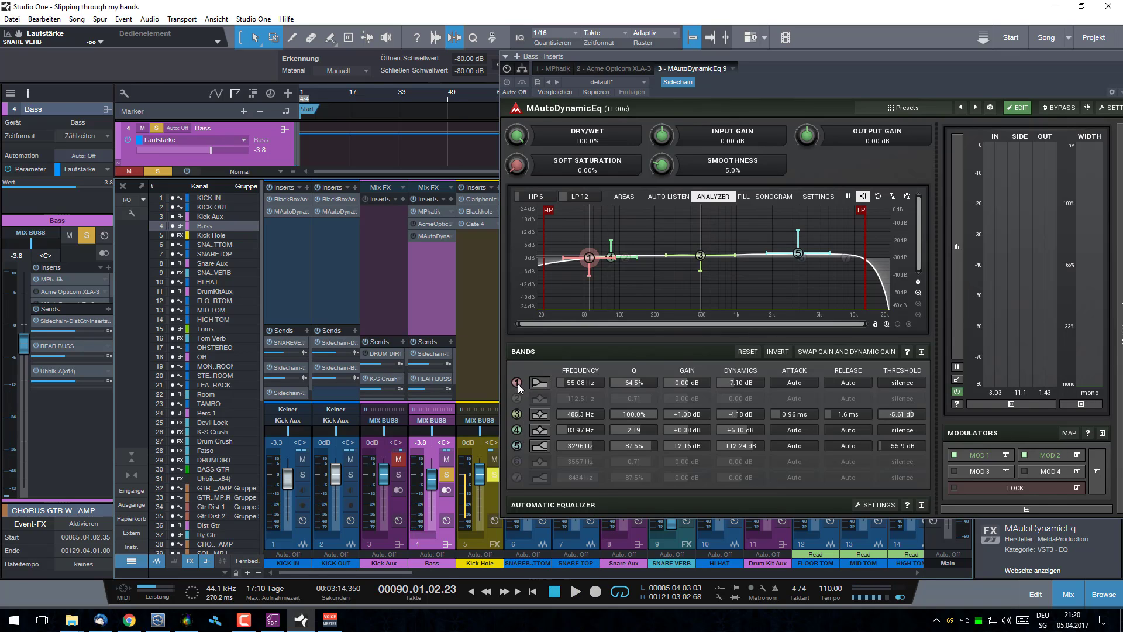
{"action": "left_click", "coordinate": [518, 384]}
{"action": "left_click", "coordinate": [518, 415]}
{"action": "left_click", "coordinate": [518, 431]}
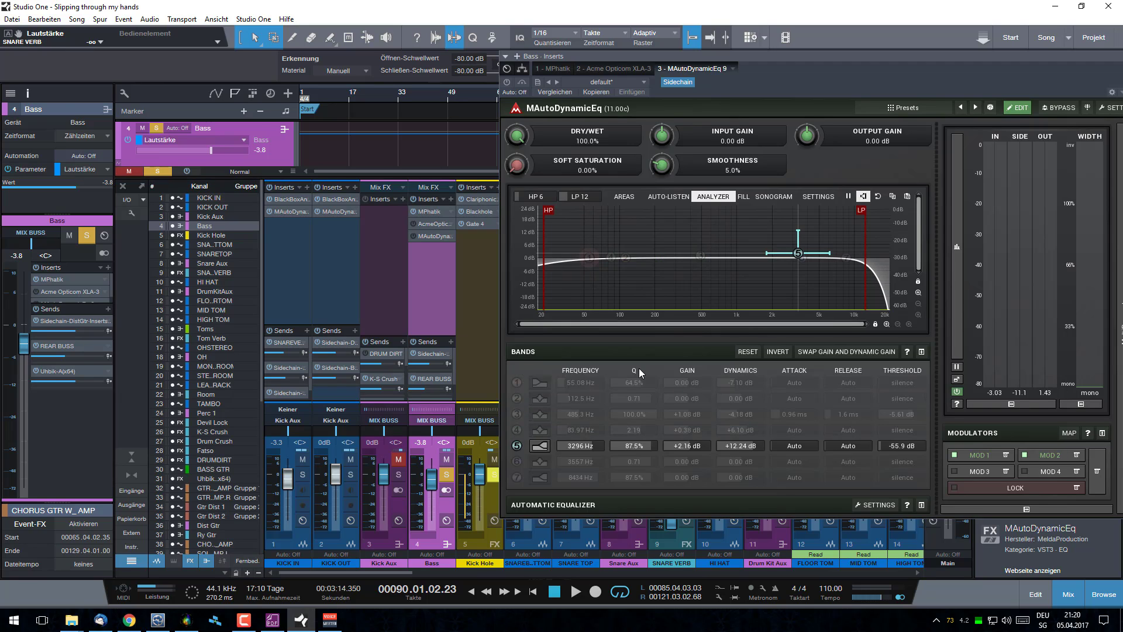
Step: Activate MAutoDynamicEq on the Bass channel and audition it with only band 5 enabled
{"action": "left_click", "coordinate": [509, 82]}
{"action": "key", "text": "space"}
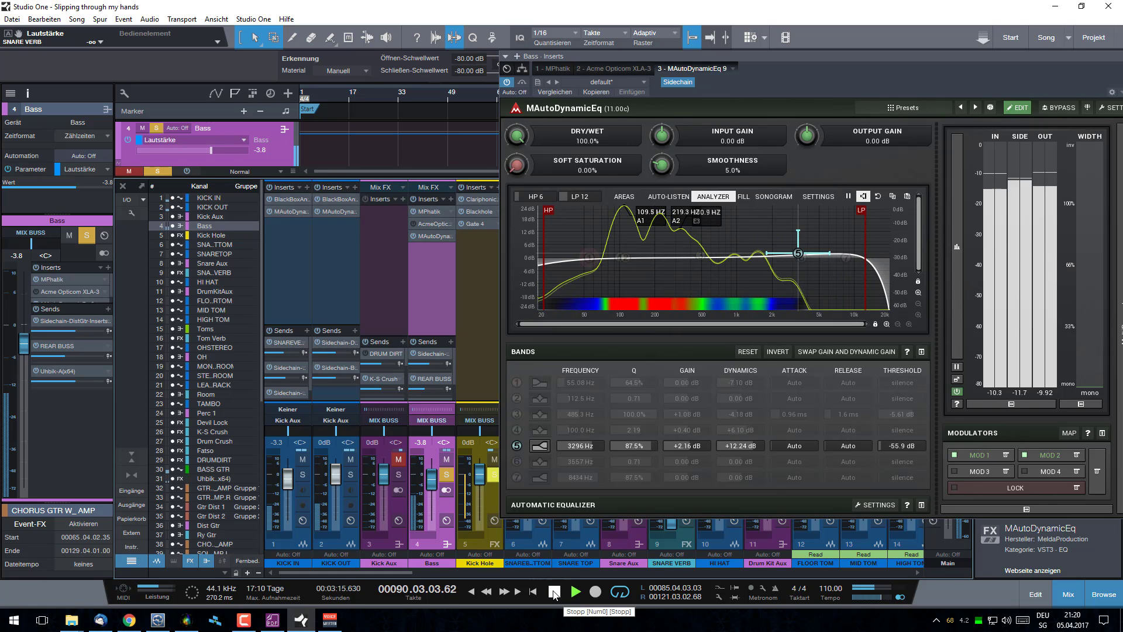
{"action": "left_click", "coordinate": [554, 594]}
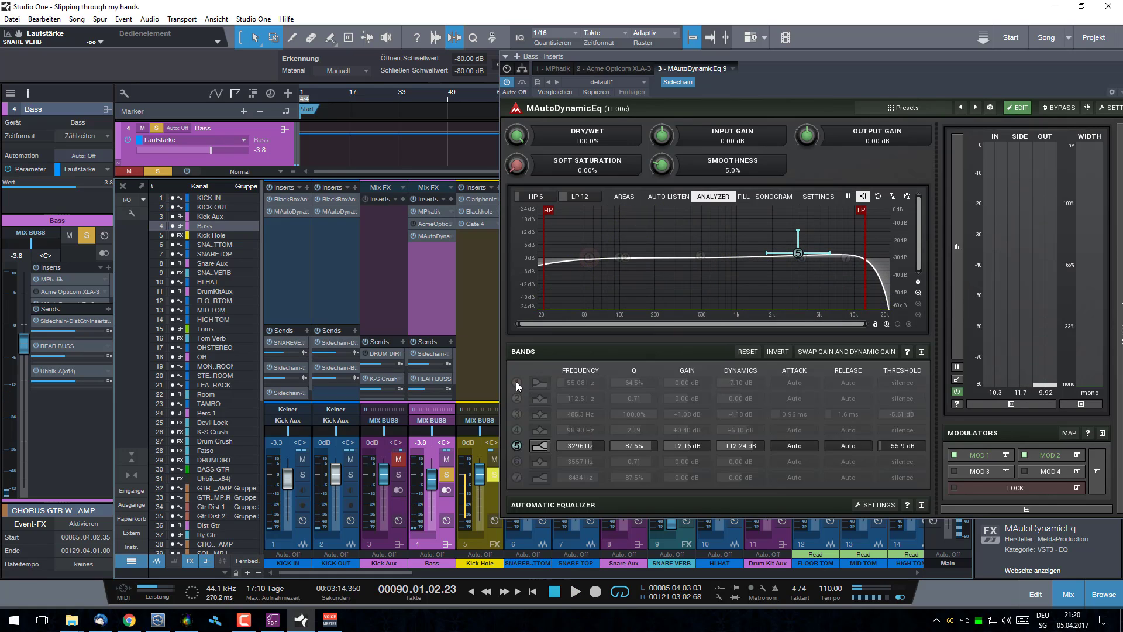
Step: Enable EQ band 1 and enlarge the Sends area of the mixer channels so the kick sends are readable
{"action": "left_click", "coordinate": [517, 383]}
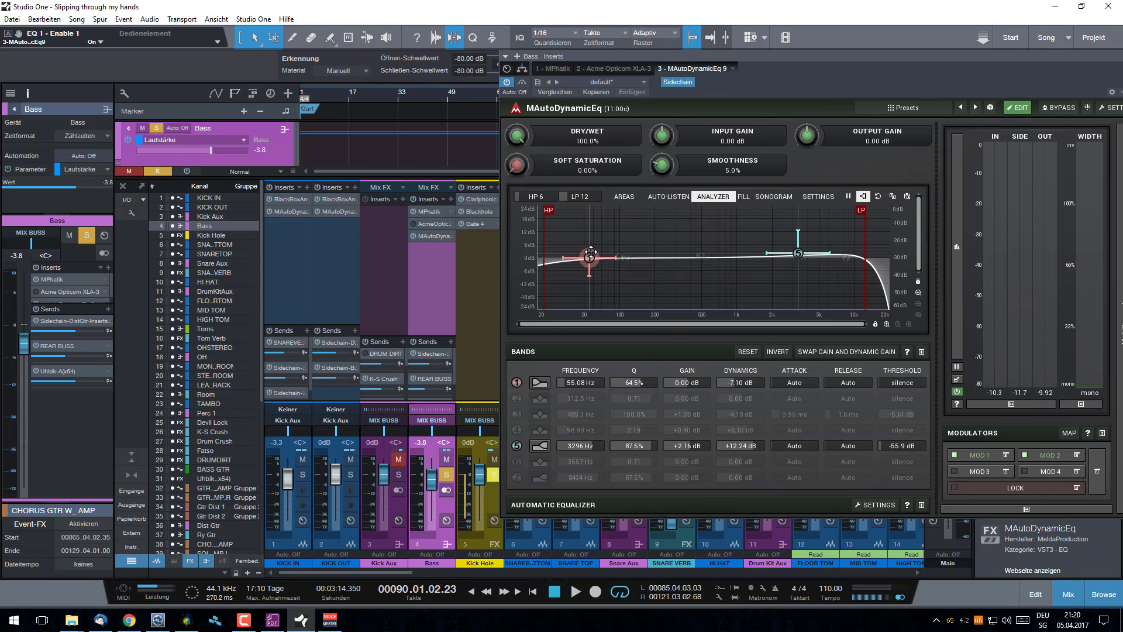
{"action": "left_click_drag", "start_coordinate": [890, 63], "coordinate": [802, 59]}
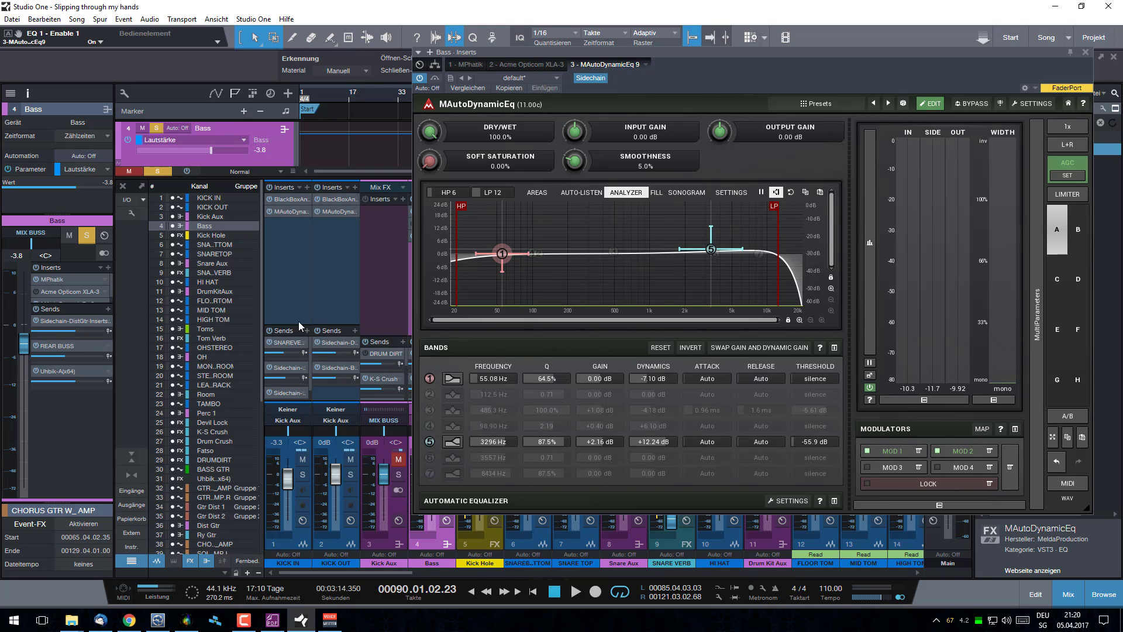
{"action": "left_click_drag", "start_coordinate": [298, 321], "coordinate": [290, 297]}
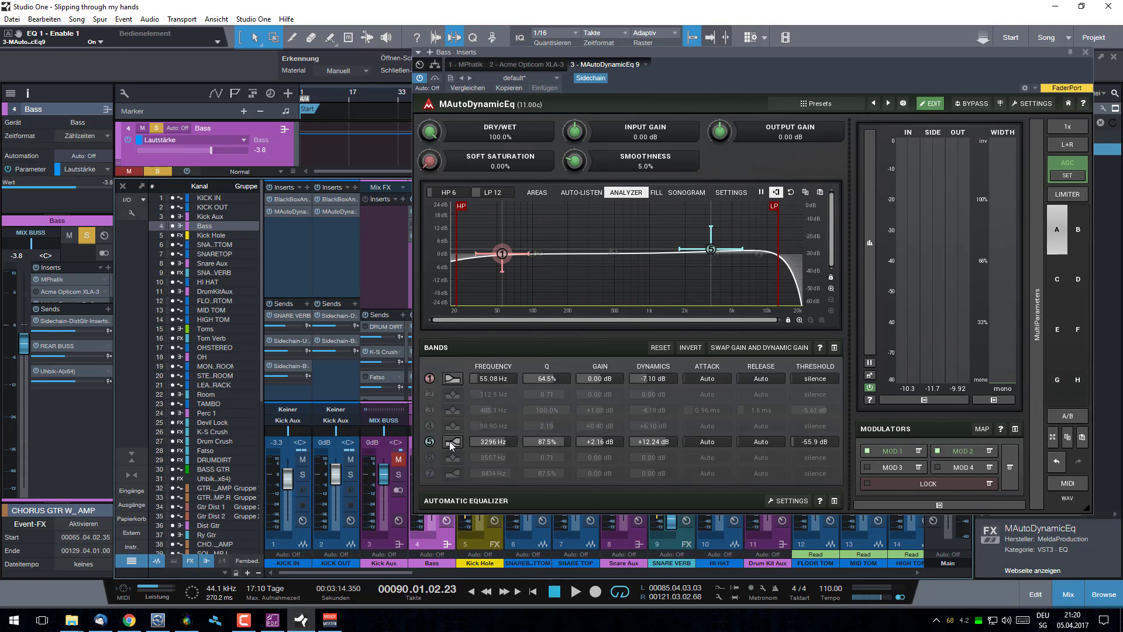
Step: Review the general and dynamics settings of EQ band 1 and close its settings window
{"action": "left_click", "coordinate": [454, 379]}
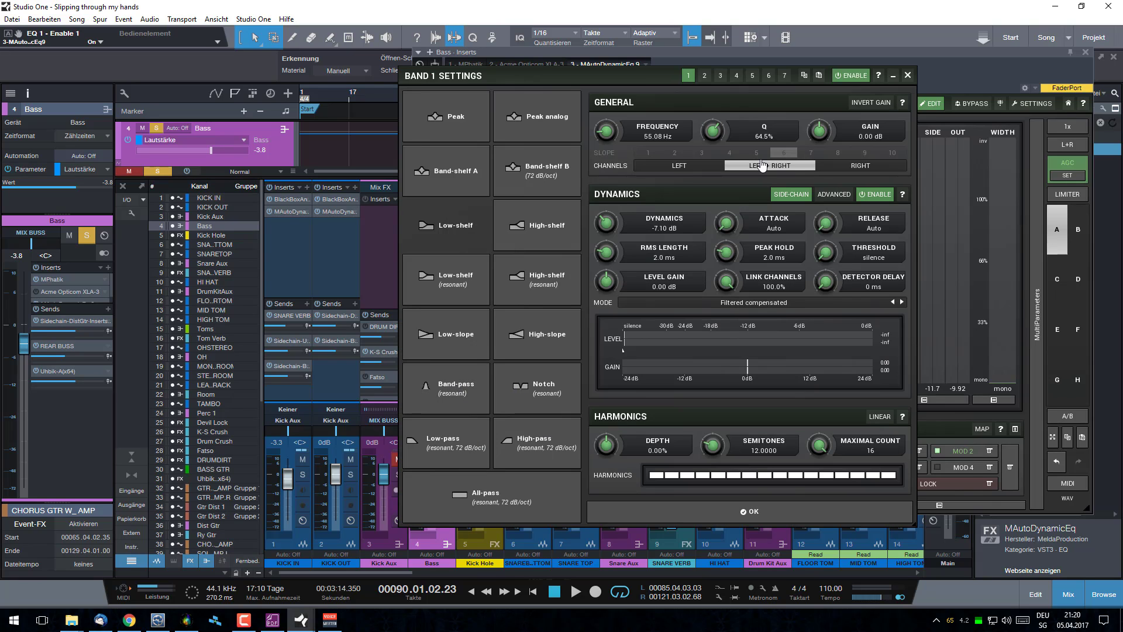
{"action": "left_click", "coordinate": [907, 75]}
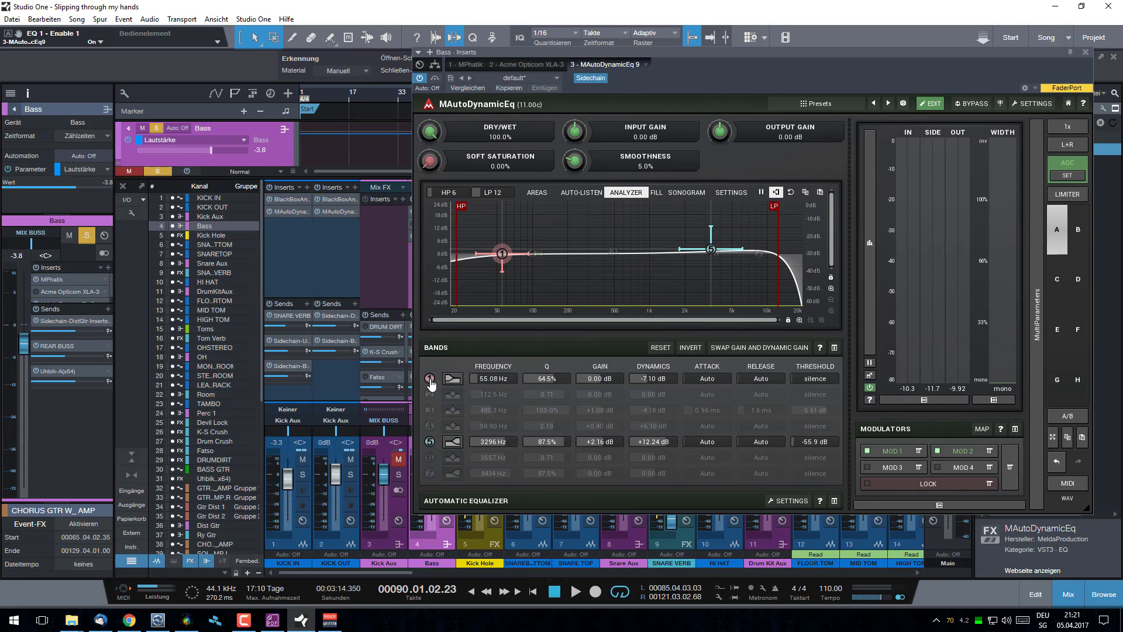
{"action": "left_click", "coordinate": [452, 379]}
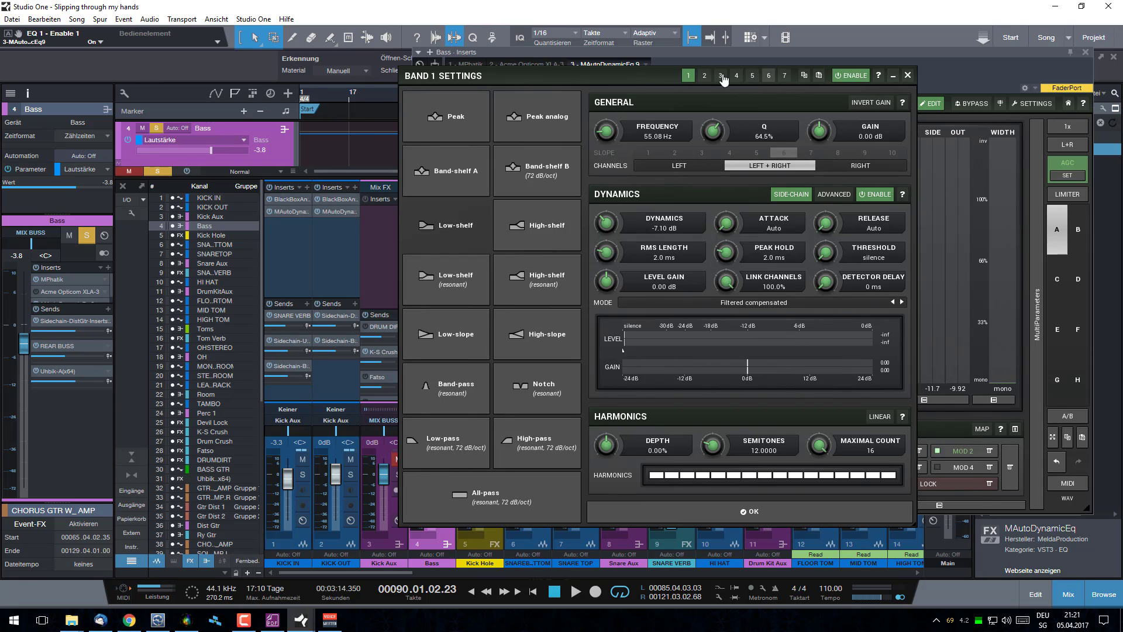
{"action": "left_click_drag", "start_coordinate": [613, 72], "coordinate": [654, 83]}
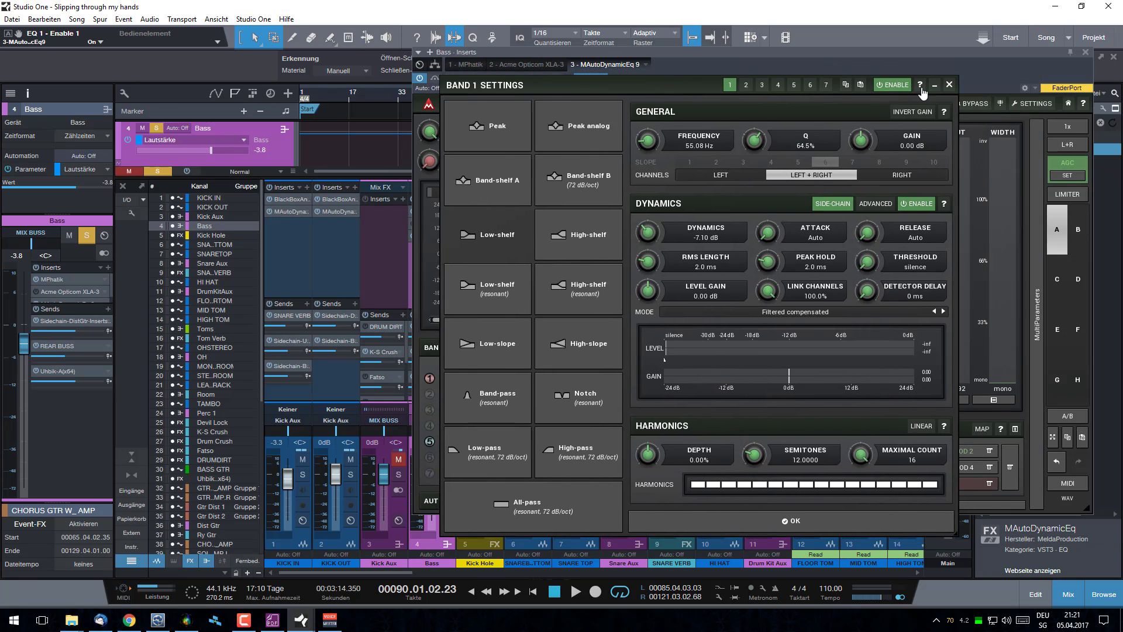
{"action": "left_click", "coordinate": [950, 85]}
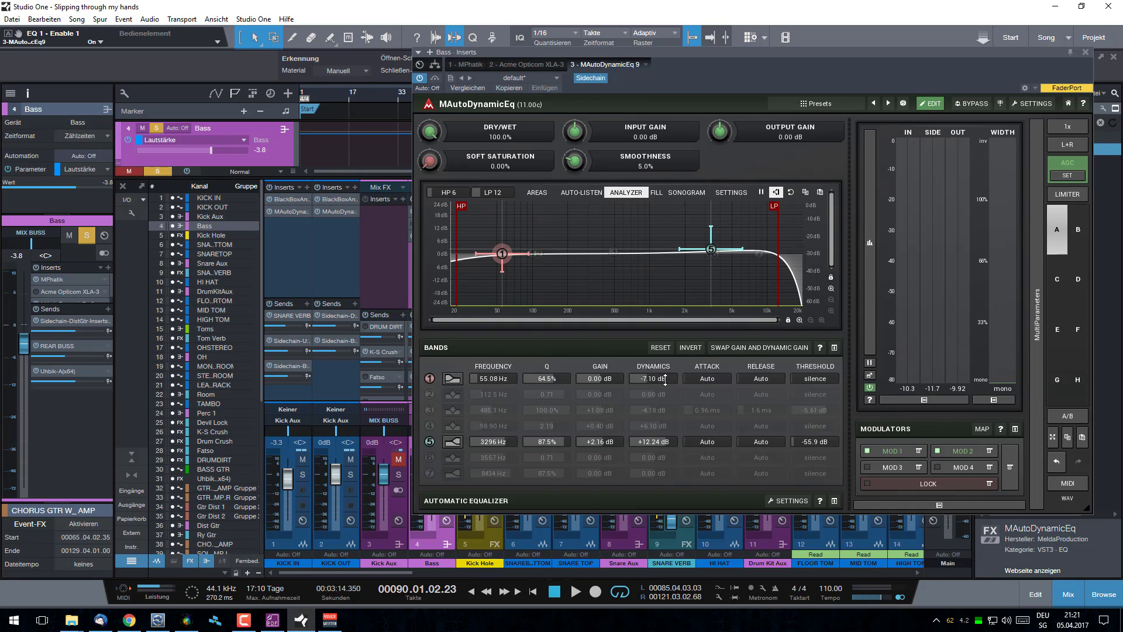
Step: Toggle the Side-chain option in band 1's dynamics settings off and back on, and close the band settings
{"action": "left_click", "coordinate": [450, 381]}
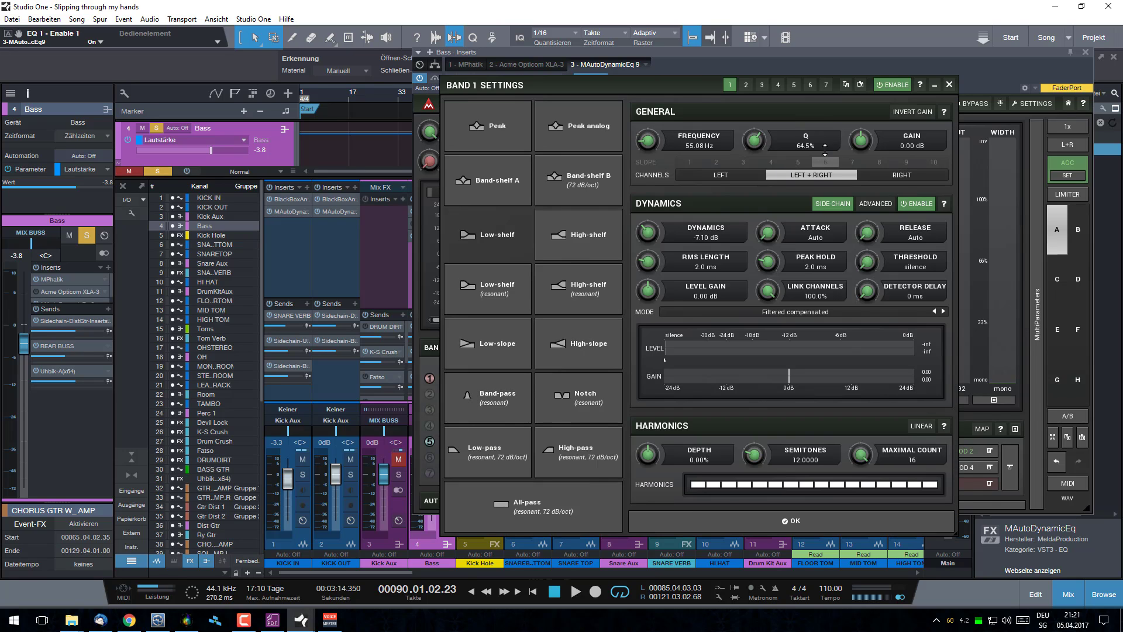
{"action": "left_click_drag", "start_coordinate": [655, 83], "coordinate": [629, 48]}
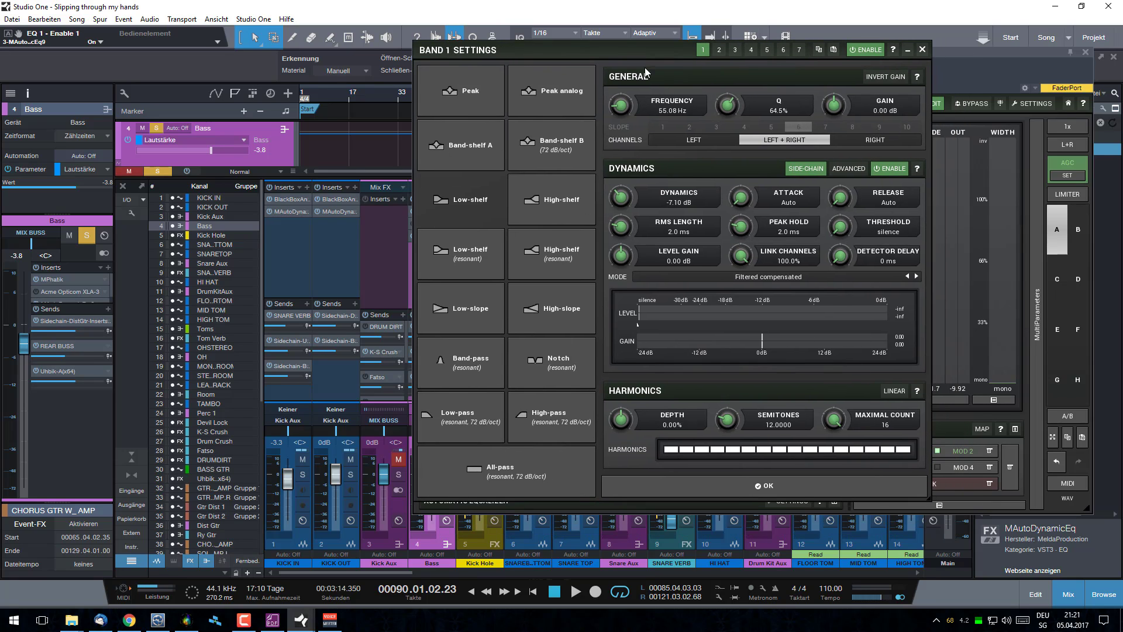
{"action": "left_click", "coordinate": [813, 169]}
{"action": "left_click", "coordinate": [813, 169]}
{"action": "left_click", "coordinate": [813, 169]}
{"action": "left_click", "coordinate": [813, 169]}
{"action": "left_click", "coordinate": [922, 52]}
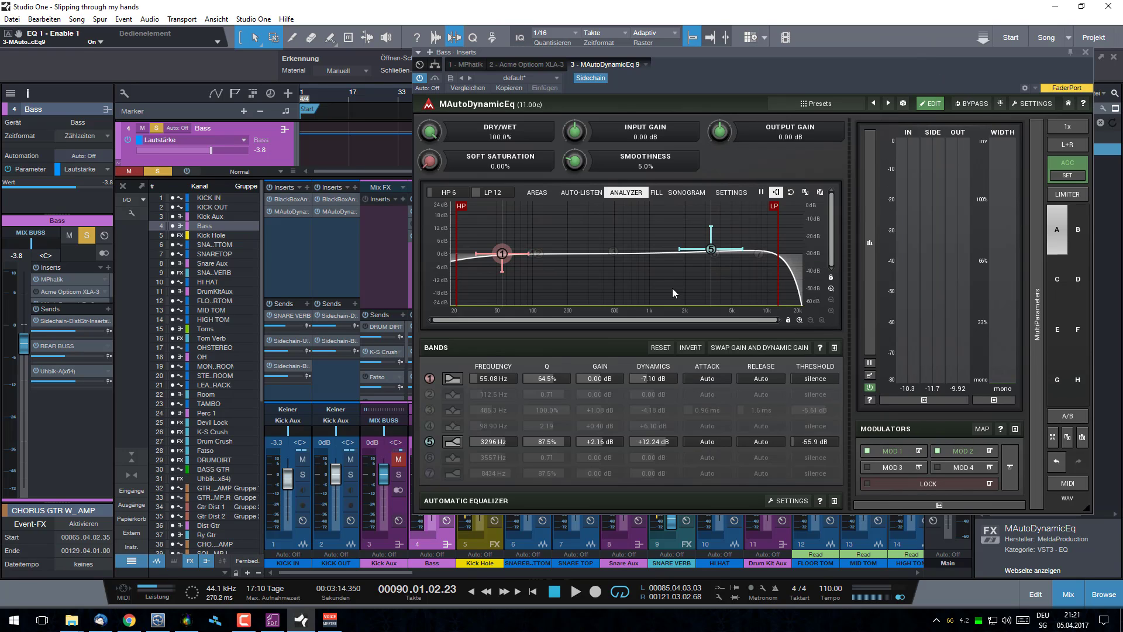
Step: Audition the soloed Bass with EQ bands 1 and 5 enabled
{"action": "left_click", "coordinate": [576, 592]}
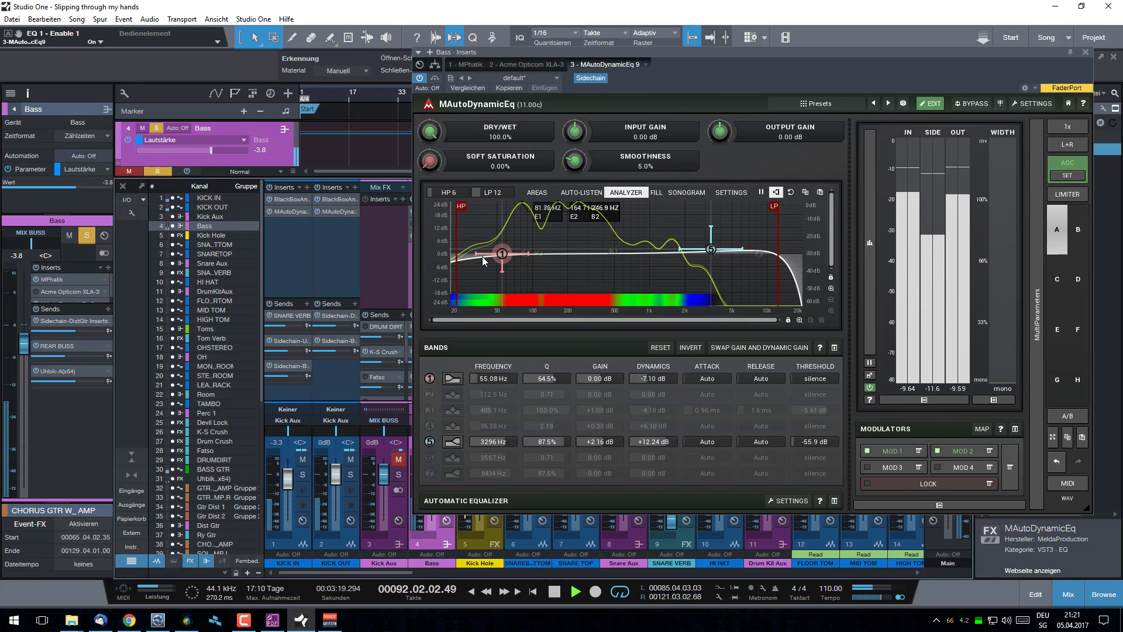
{"action": "left_click", "coordinate": [555, 592]}
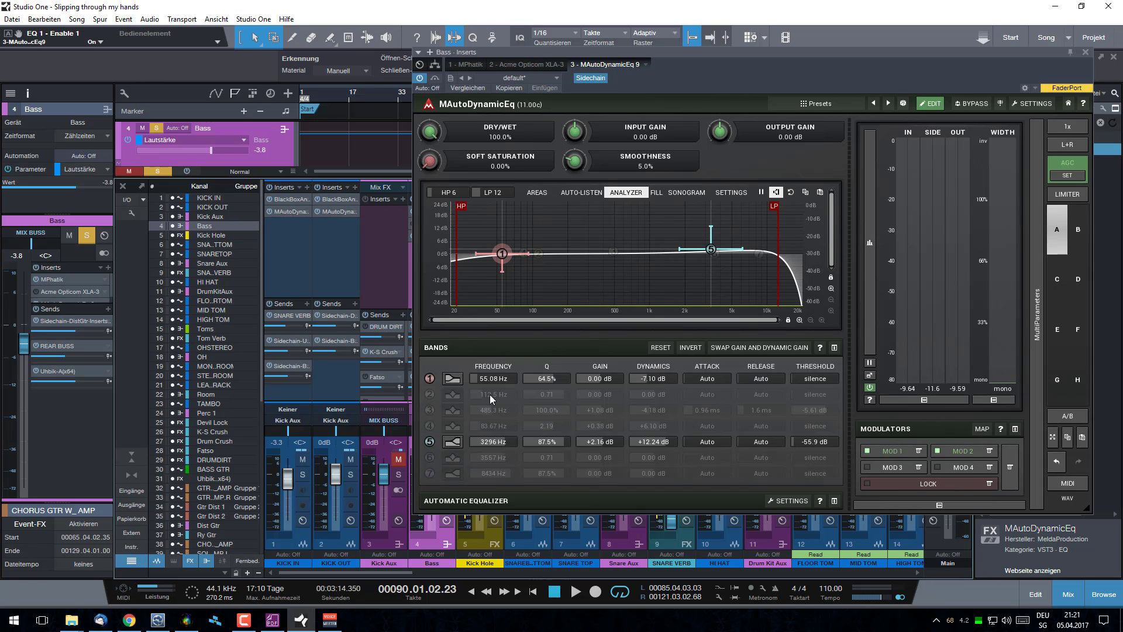
Step: Switch off EQ band 5 and enable band 3 at 485.3 Hz
{"action": "left_click", "coordinate": [429, 443]}
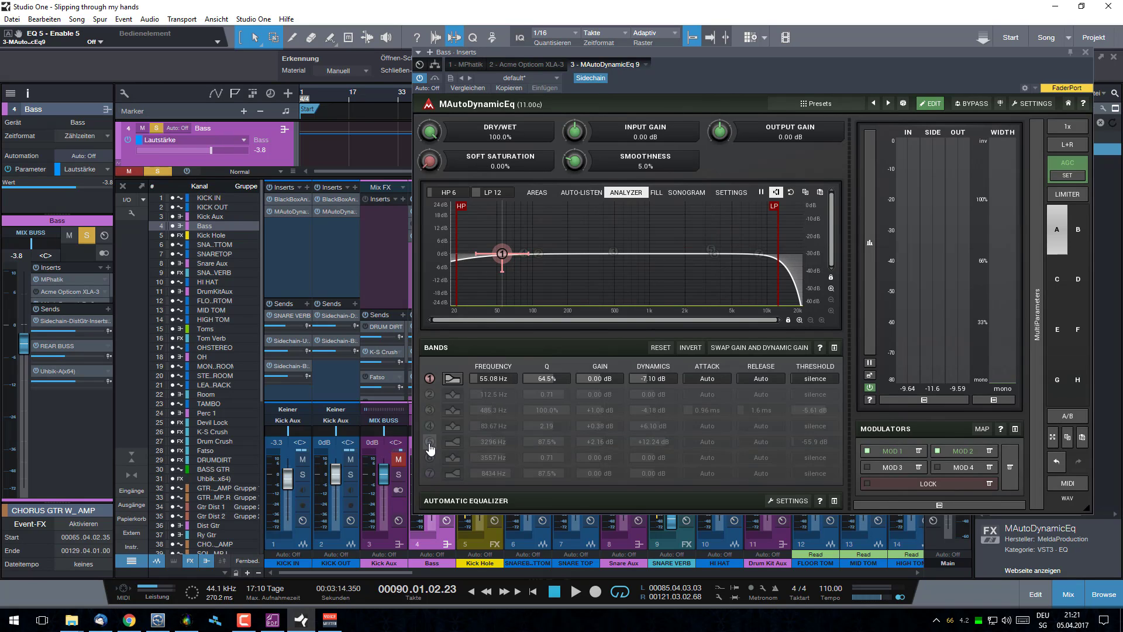
{"action": "left_click", "coordinate": [430, 442]}
{"action": "left_click", "coordinate": [430, 444]}
{"action": "left_click", "coordinate": [430, 410]}
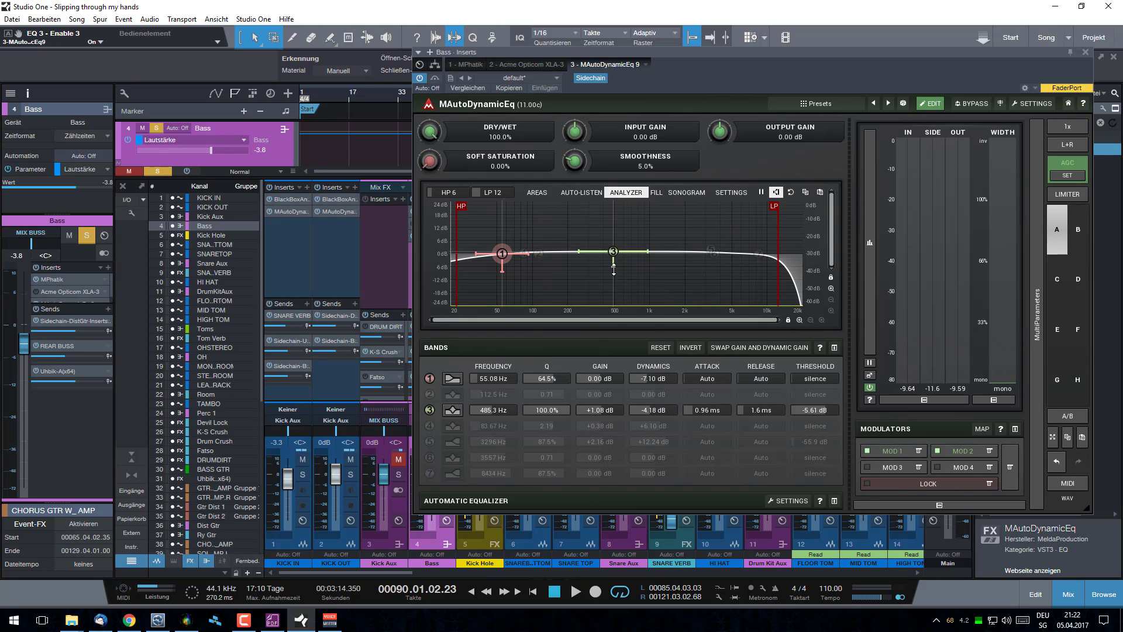
Step: Audition the Bass while toggling EQ band 3 off and on to compare the sound, leaving it enabled
{"action": "left_click", "coordinate": [575, 592]}
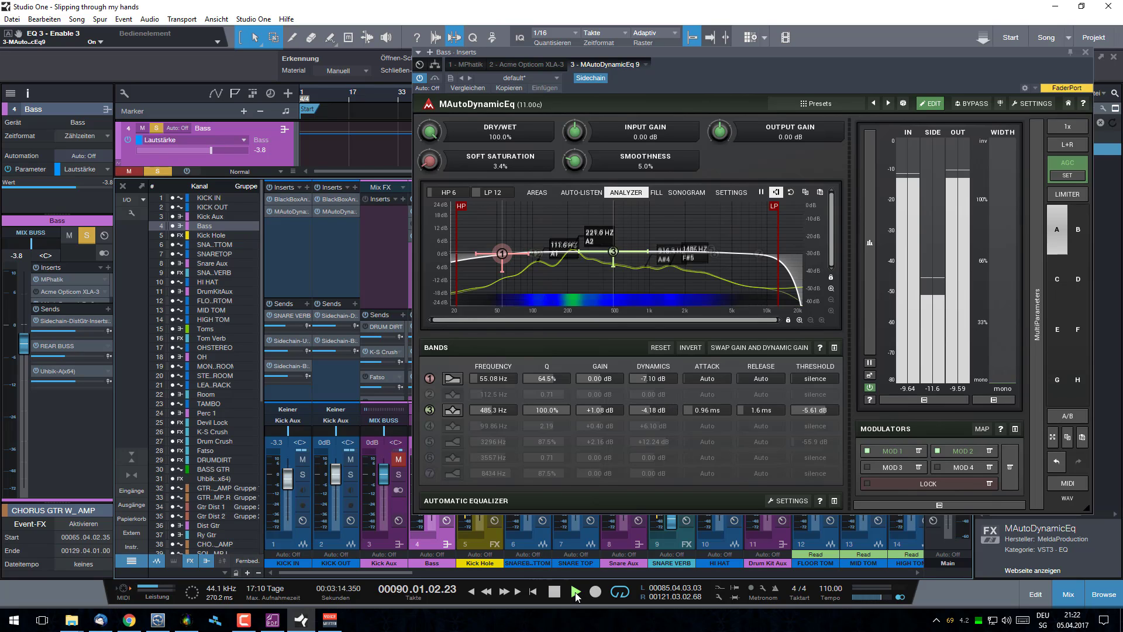
{"action": "left_click", "coordinate": [576, 592]}
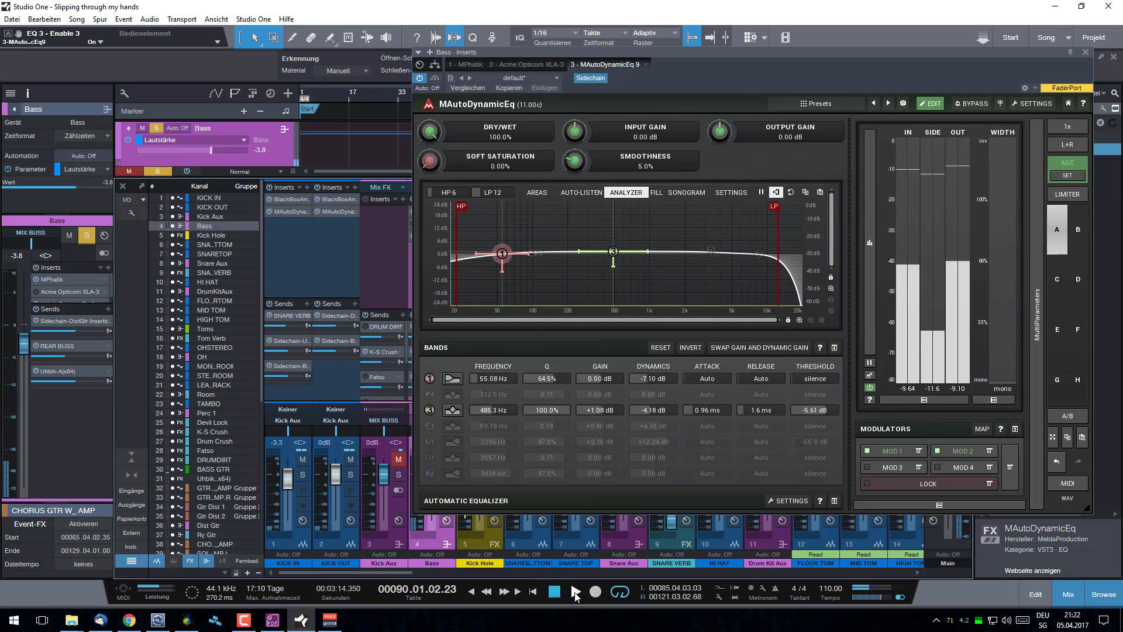
{"action": "left_click", "coordinate": [575, 592]}
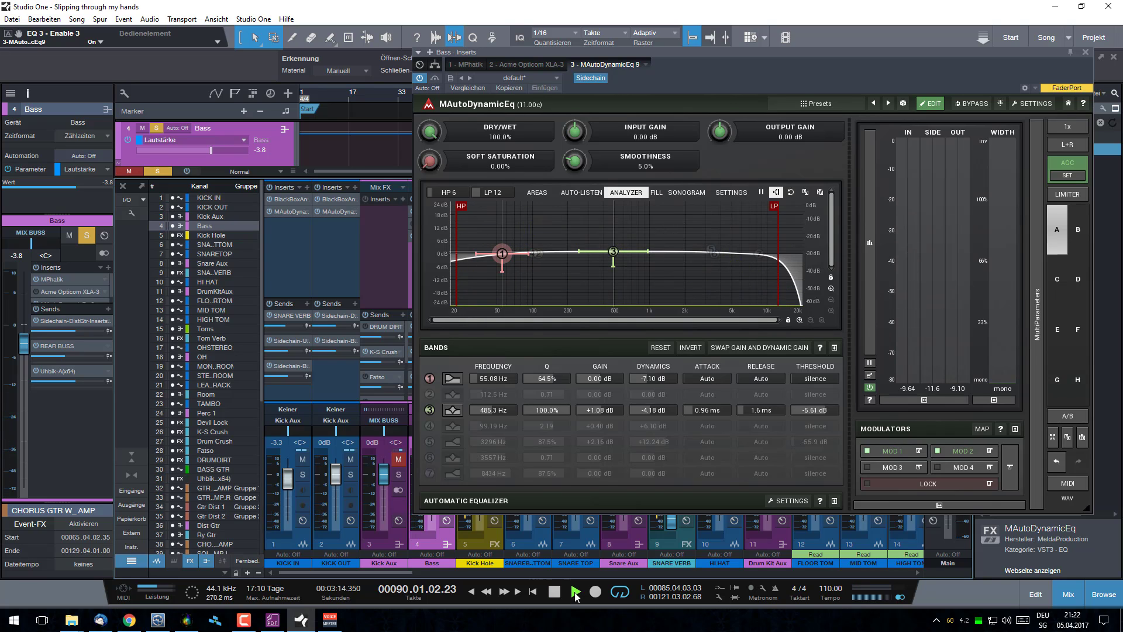
{"action": "left_click", "coordinate": [430, 410]}
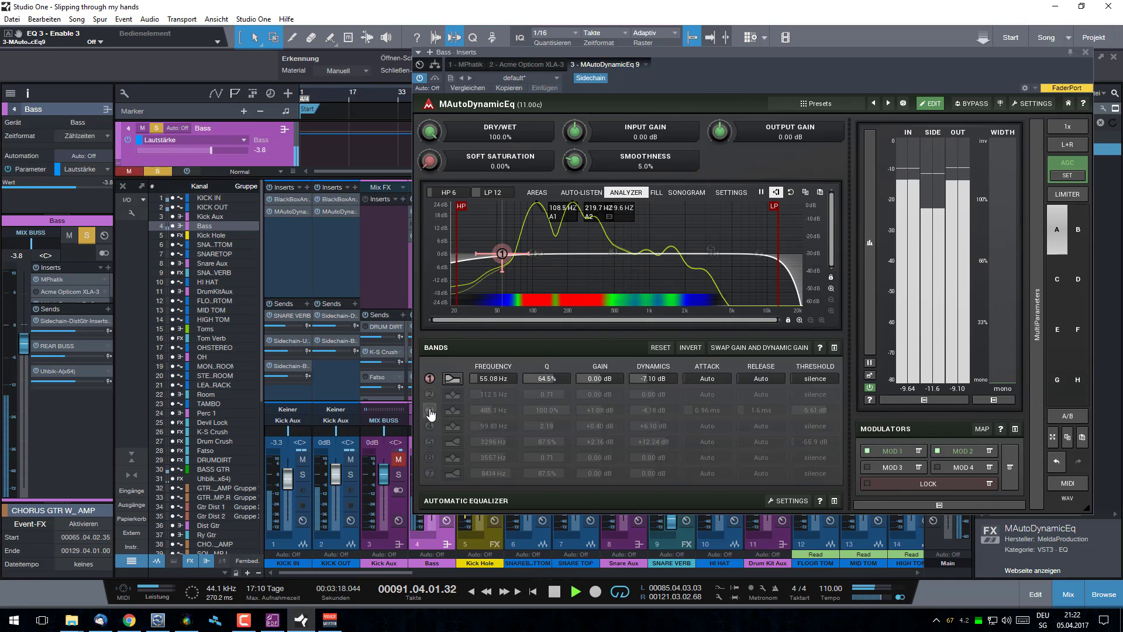
{"action": "left_click", "coordinate": [430, 410]}
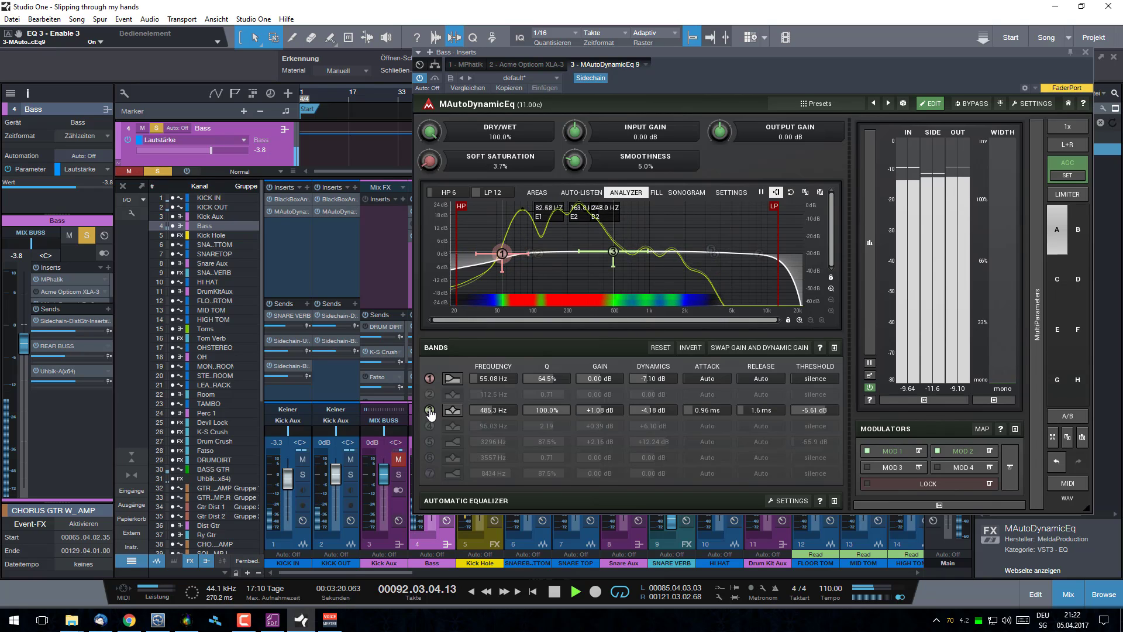
{"action": "left_click", "coordinate": [430, 410]}
{"action": "left_click", "coordinate": [430, 410]}
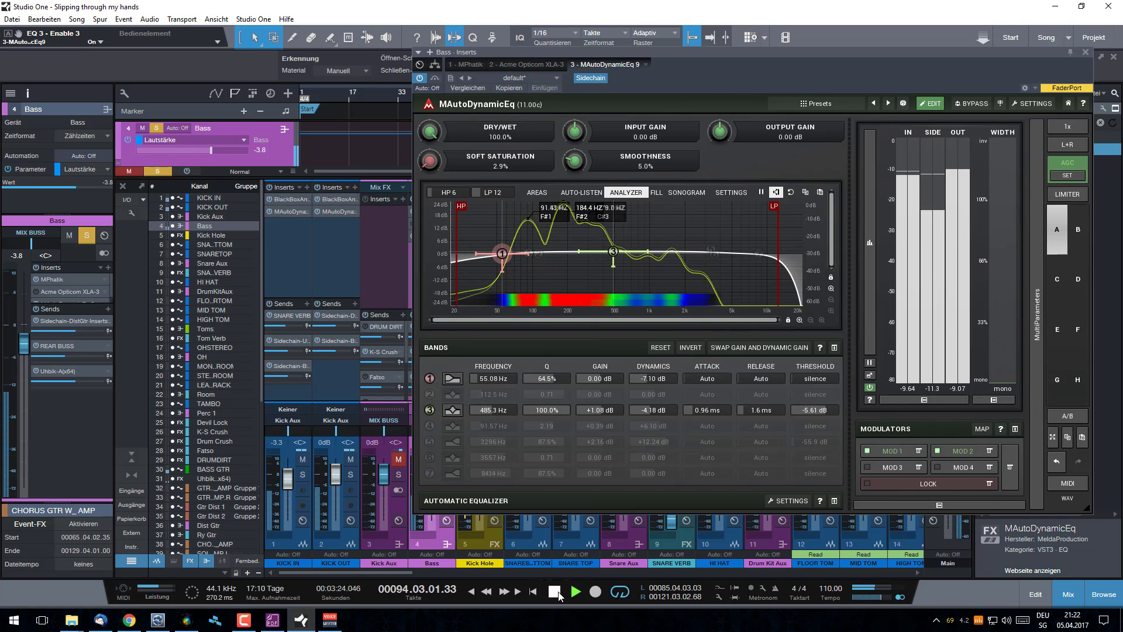
{"action": "left_click", "coordinate": [555, 594]}
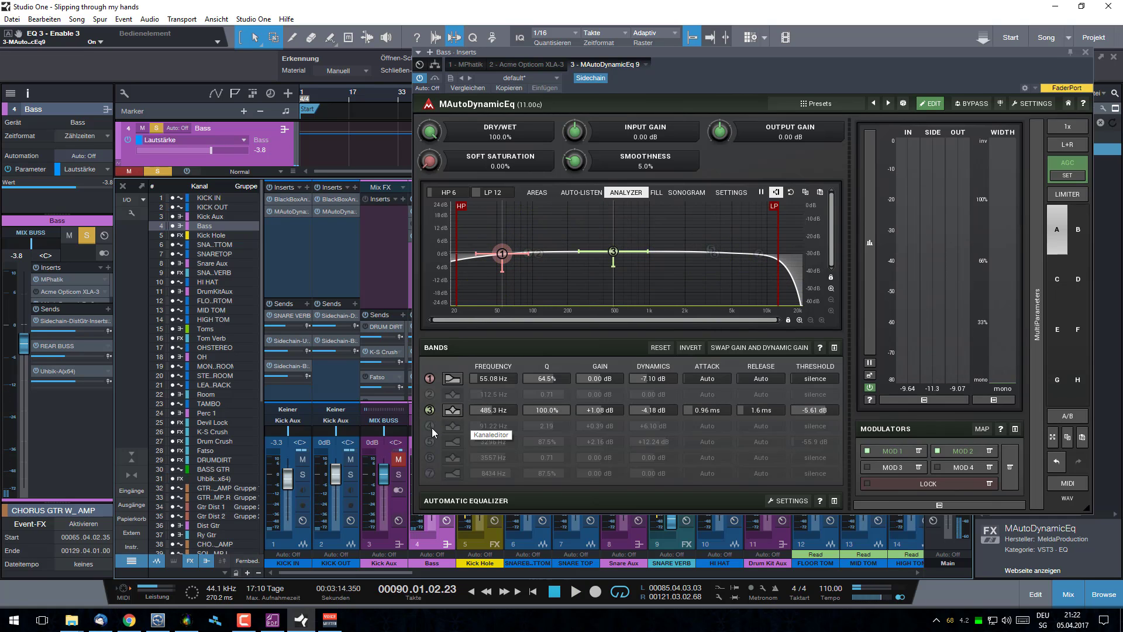
Step: Enable EQ band 4 and audition the Bass with bands 1, 3 and 4 active
{"action": "left_click", "coordinate": [430, 426]}
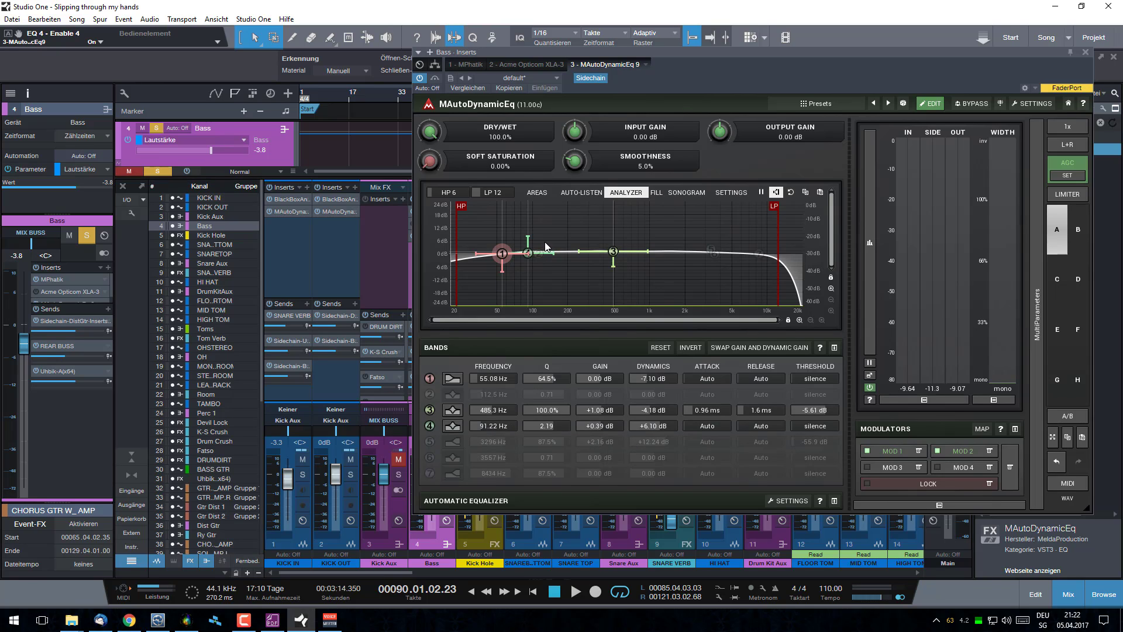
{"action": "left_click", "coordinate": [577, 593]}
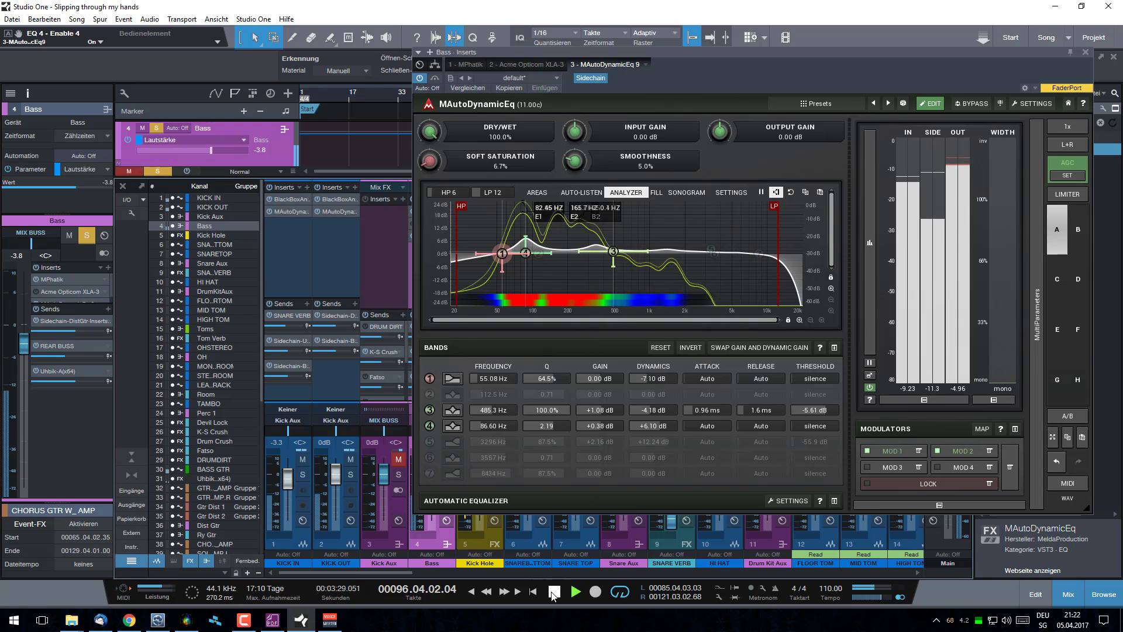
{"action": "left_click", "coordinate": [553, 592]}
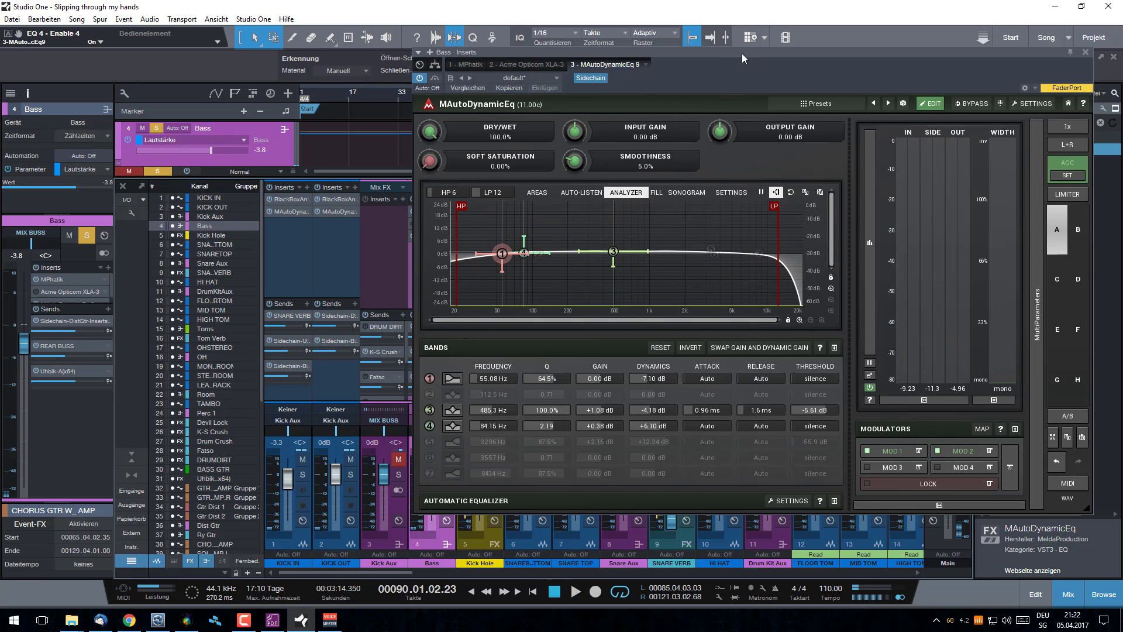
Step: Reposition the EQ window and open Modulator 1 to examine its Pitch settings and the assigned EQ 4 Frequency and Gain parameters
{"action": "left_click_drag", "start_coordinate": [742, 53], "coordinate": [654, 41]}
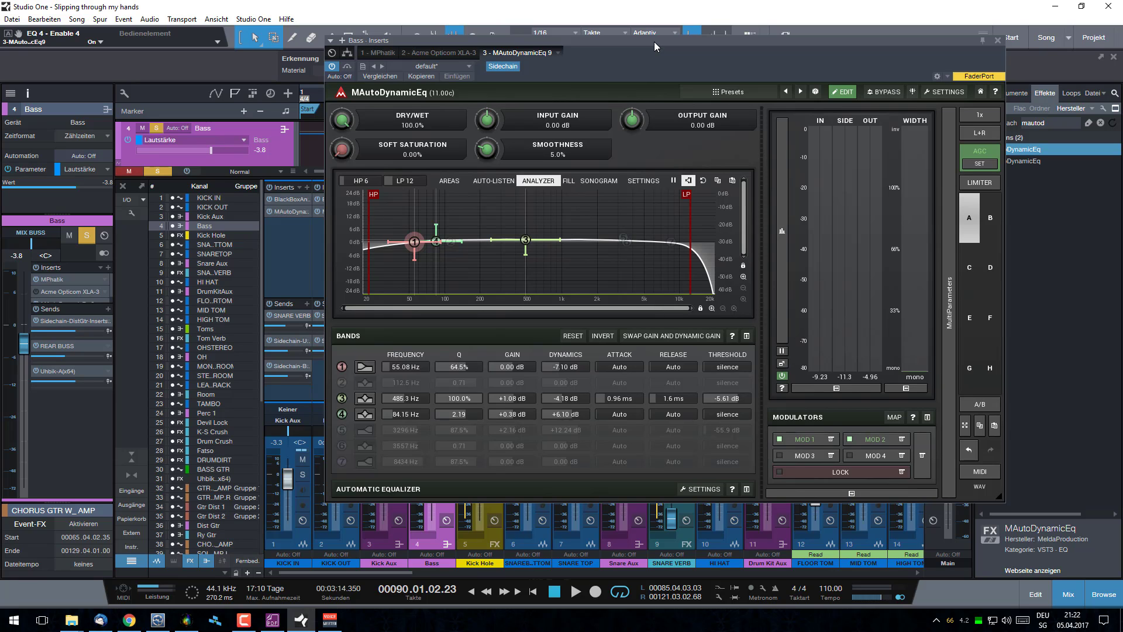
{"action": "left_click_drag", "start_coordinate": [654, 41], "coordinate": [662, 51]}
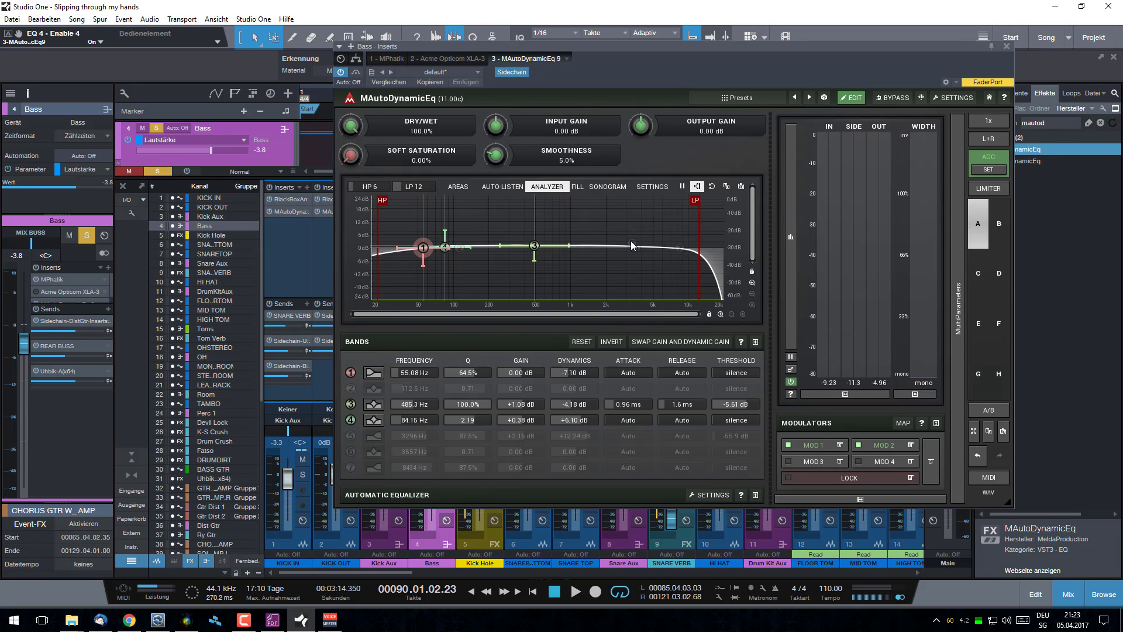
{"action": "left_click", "coordinate": [820, 445]}
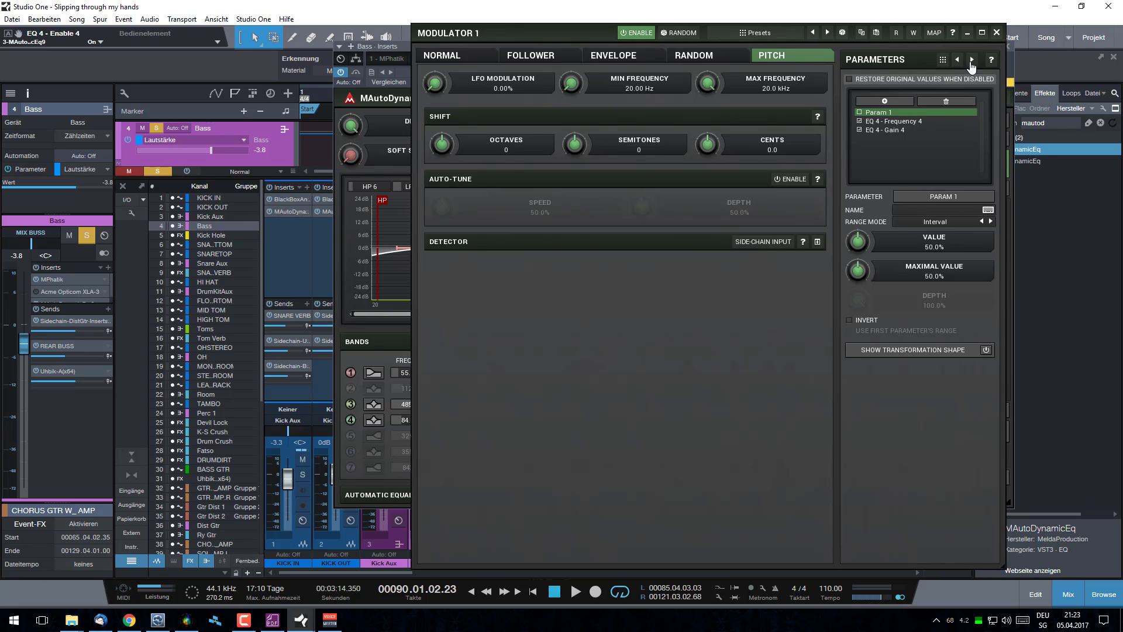
{"action": "left_click", "coordinate": [996, 33]}
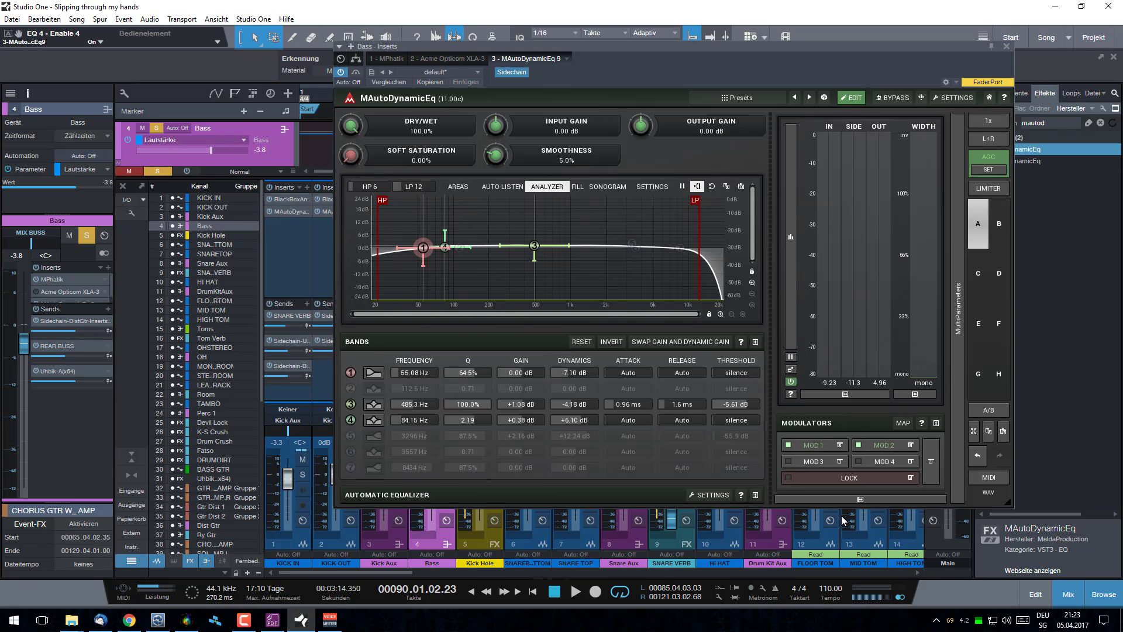
{"action": "left_click", "coordinate": [821, 446]}
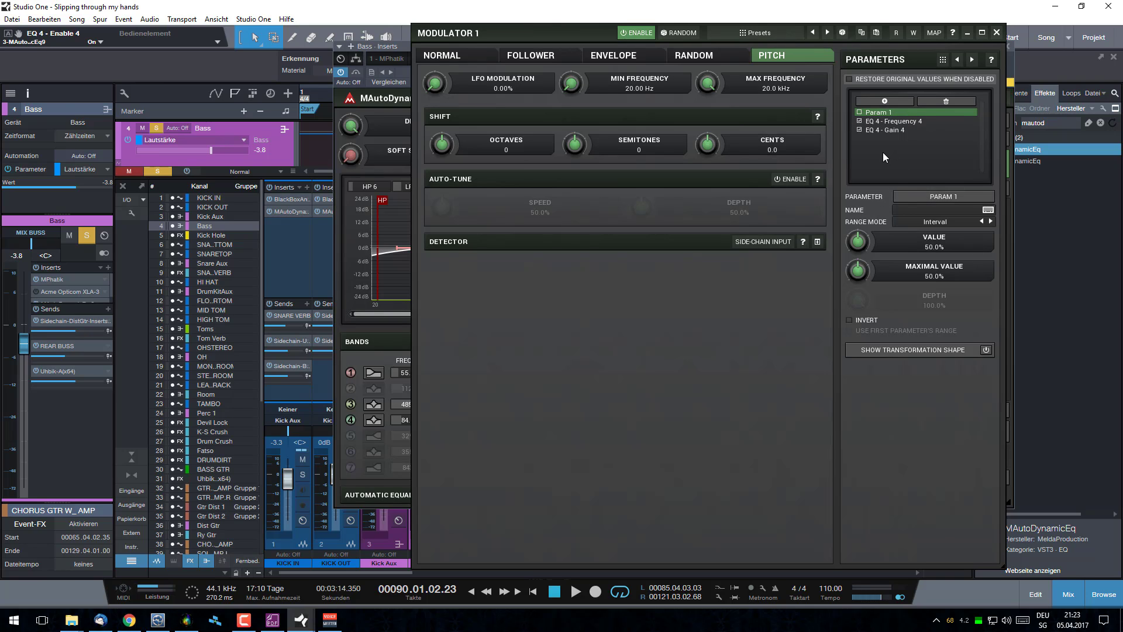
Step: Inspect the EQ 4 Frequency assignment in Modulator 1, close the modulator, and audition the Bass
{"action": "left_click", "coordinate": [899, 120]}
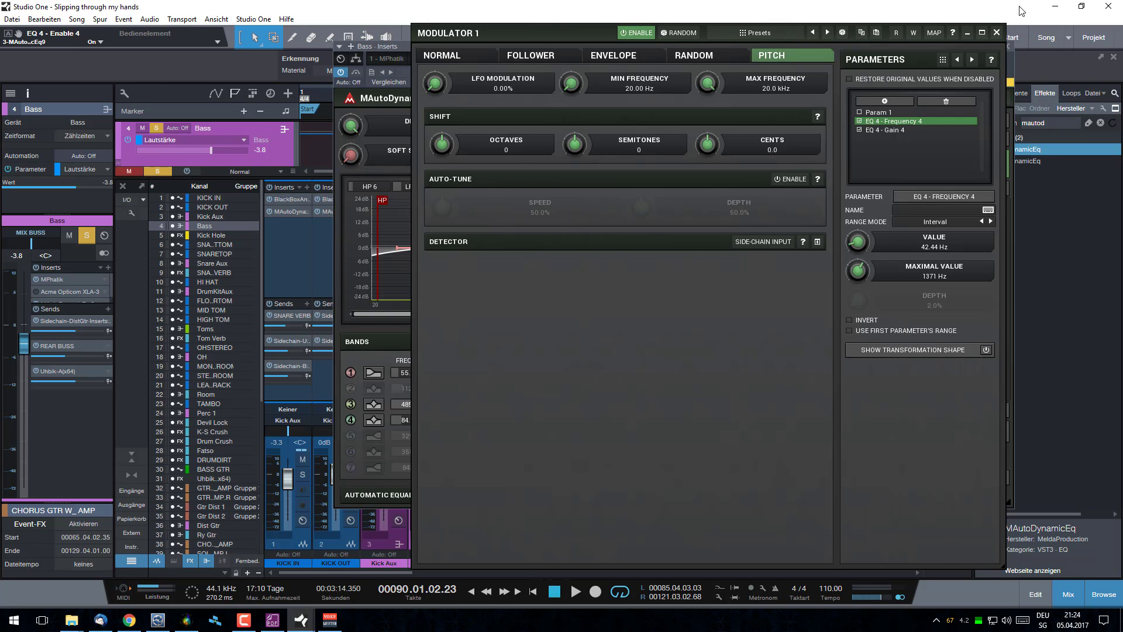
{"action": "left_click", "coordinate": [997, 32]}
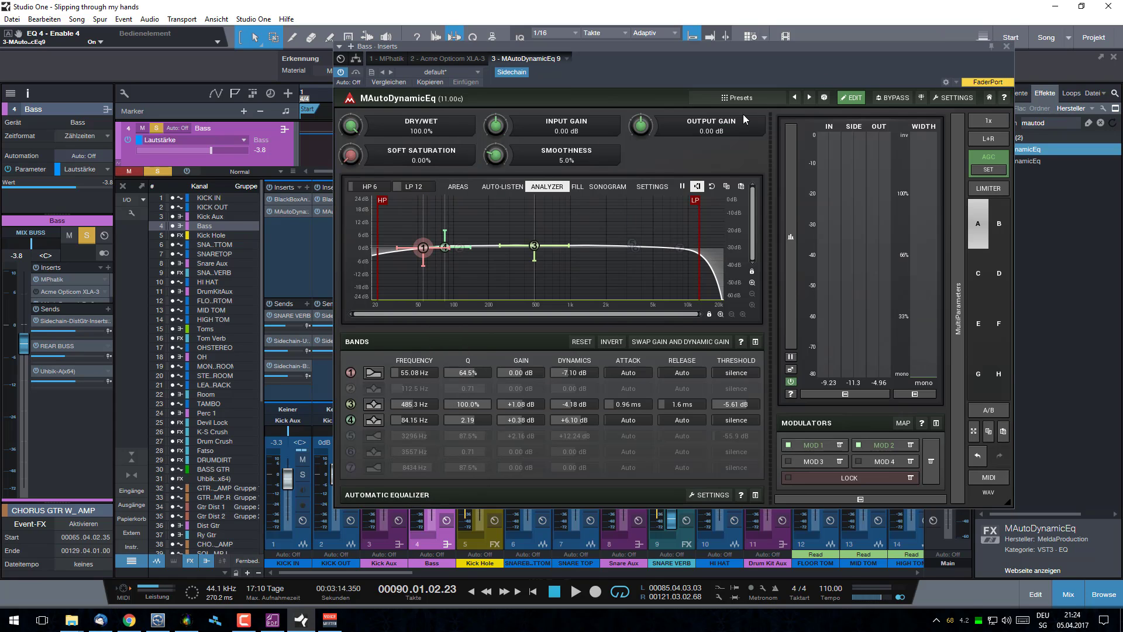
{"action": "left_click", "coordinate": [576, 591]}
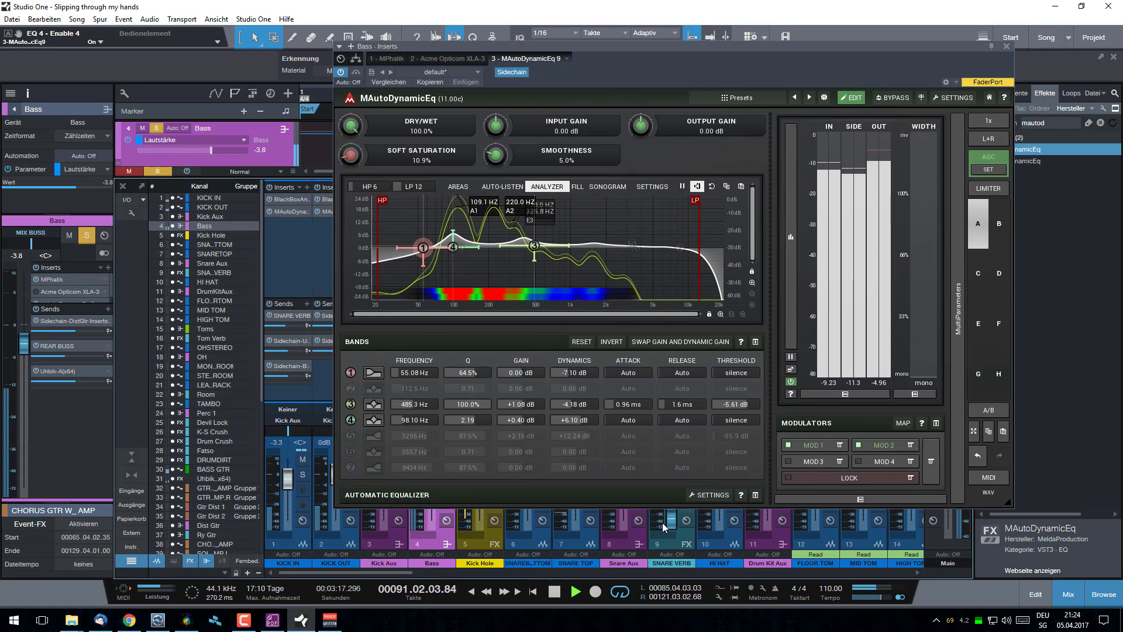
{"action": "left_click", "coordinate": [555, 592]}
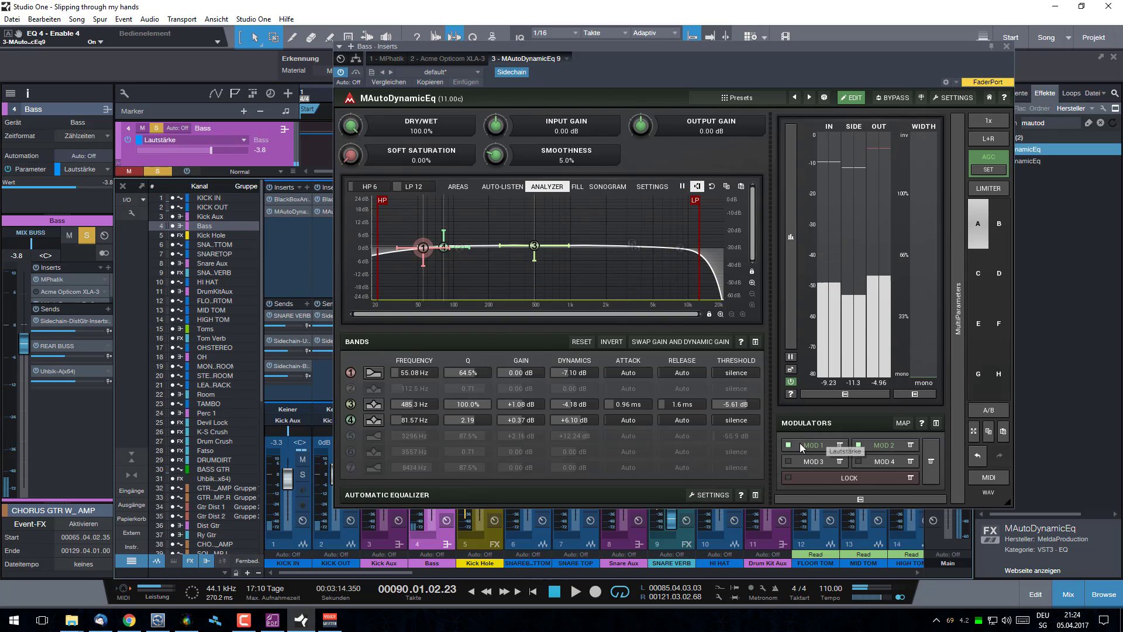
Step: Audition the Bass while toggling Modulator 1 to compare the sound, leaving it enabled
{"action": "left_click", "coordinate": [577, 592]}
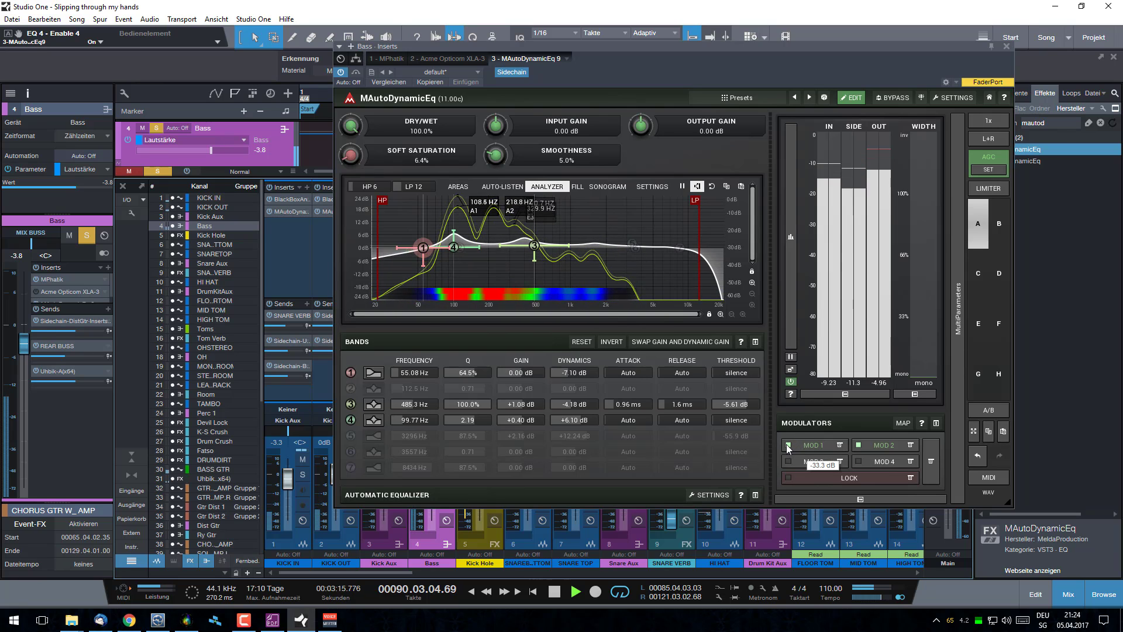
{"action": "left_click", "coordinate": [788, 446]}
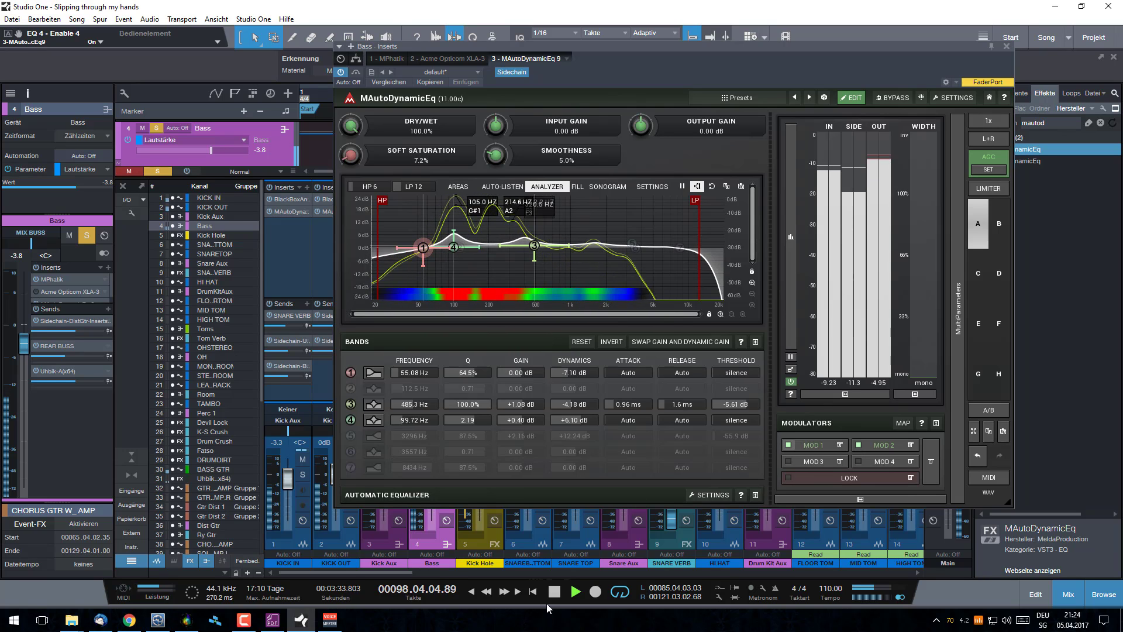
{"action": "key", "text": "space"}
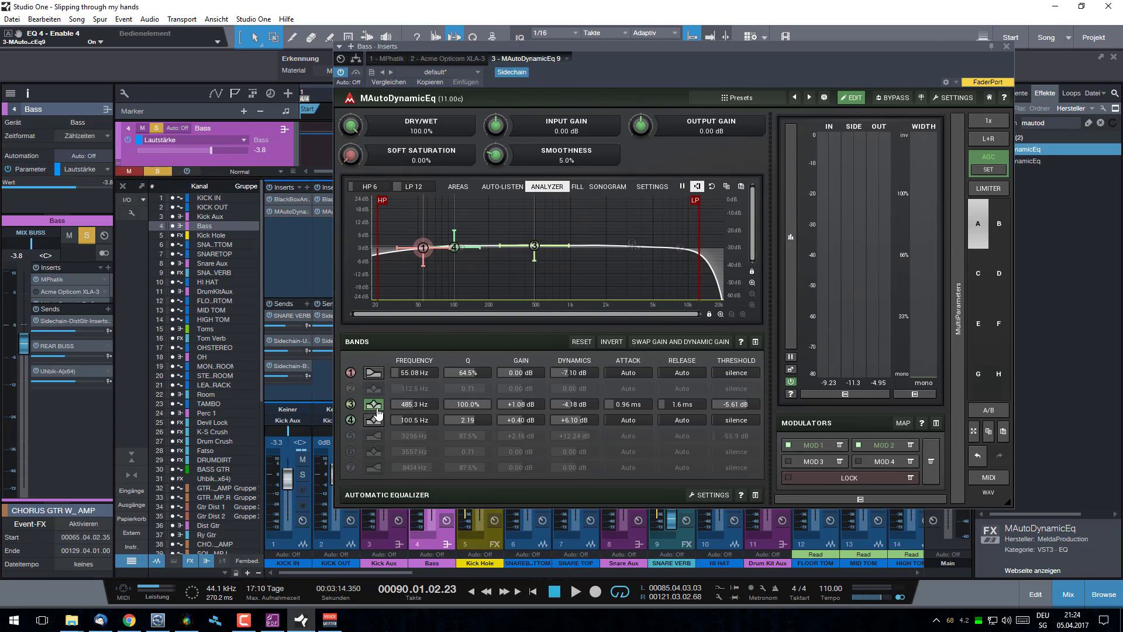
{"action": "left_click", "coordinate": [376, 408]}
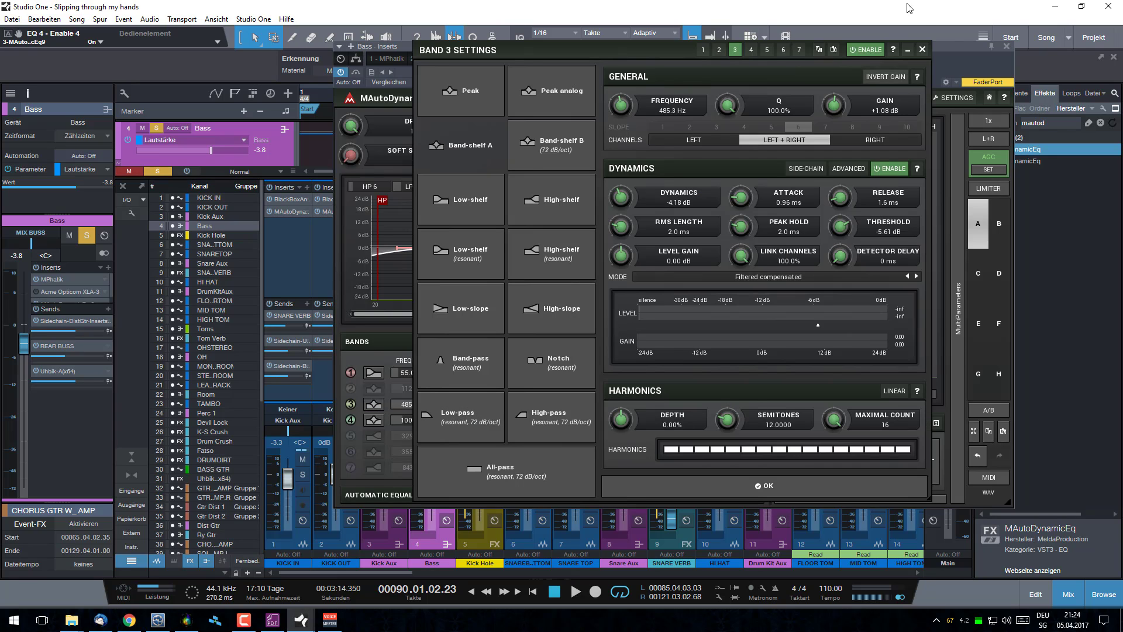
{"action": "left_click", "coordinate": [923, 49]}
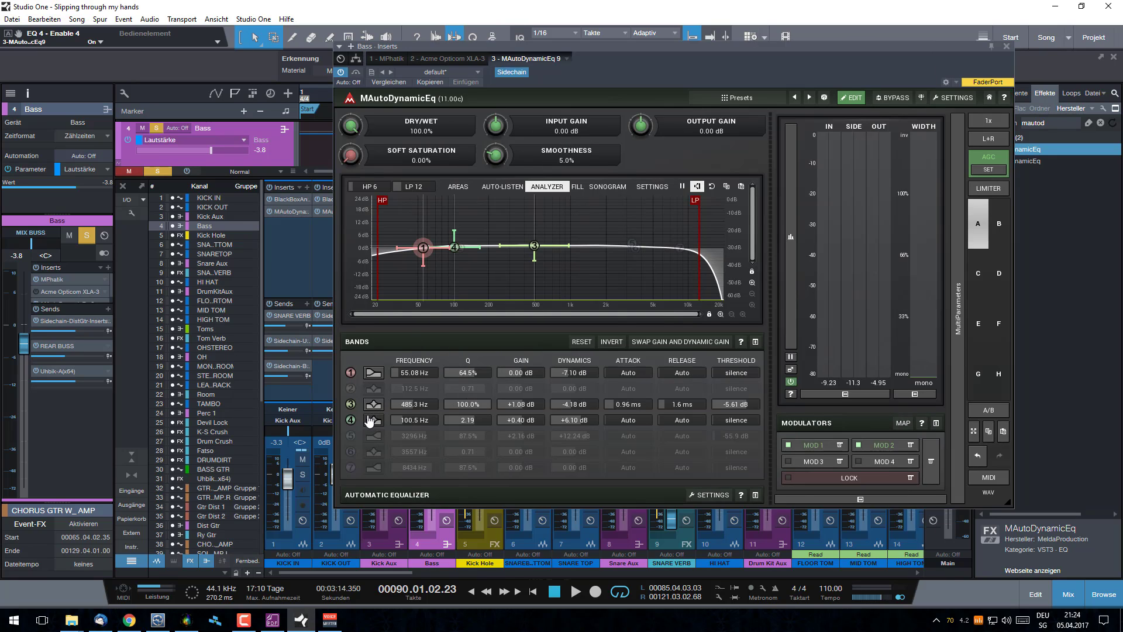
{"action": "left_click", "coordinate": [351, 420]}
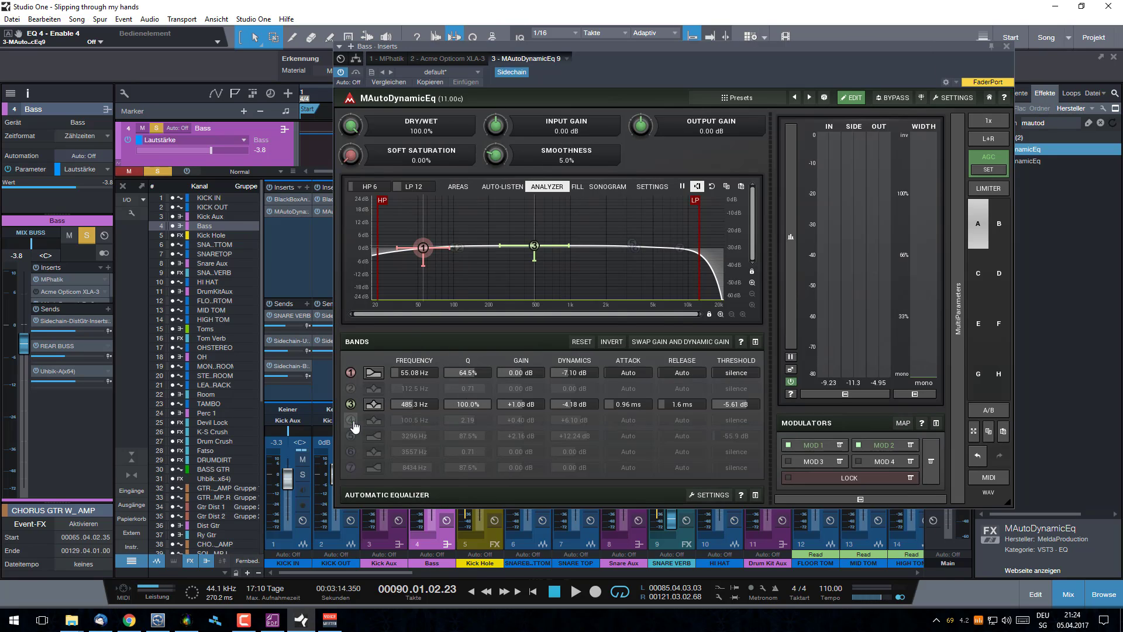
{"action": "left_click", "coordinate": [351, 420]}
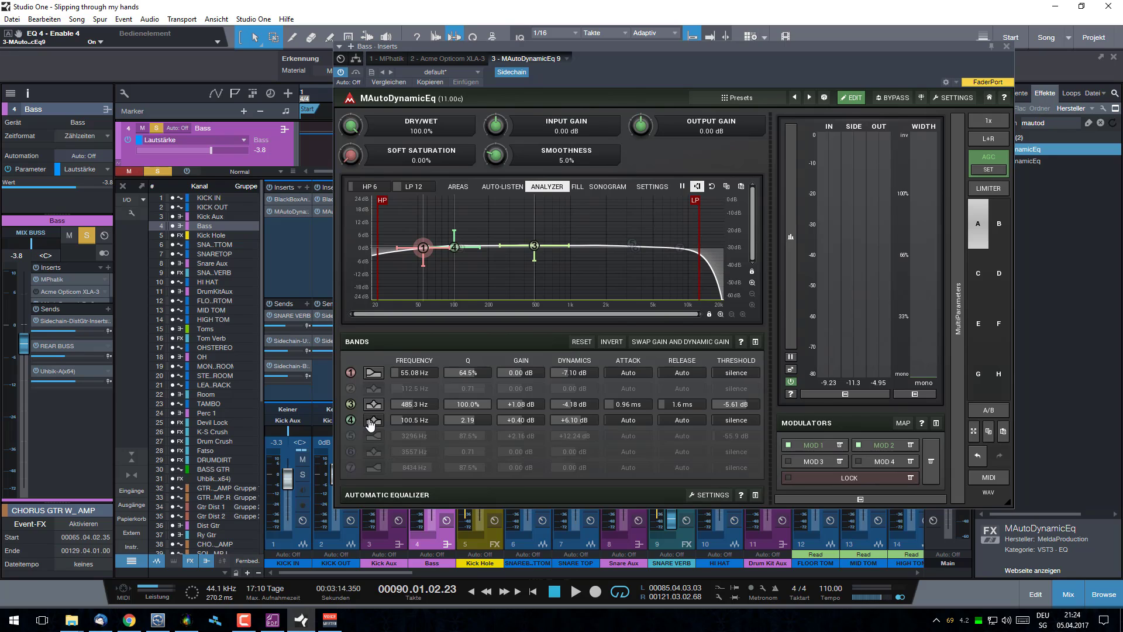
Step: Examine EQ band 4's dynamics and harmonics settings, close them, and audition the Bass to watch its frequency tracking
{"action": "left_click", "coordinate": [370, 422]}
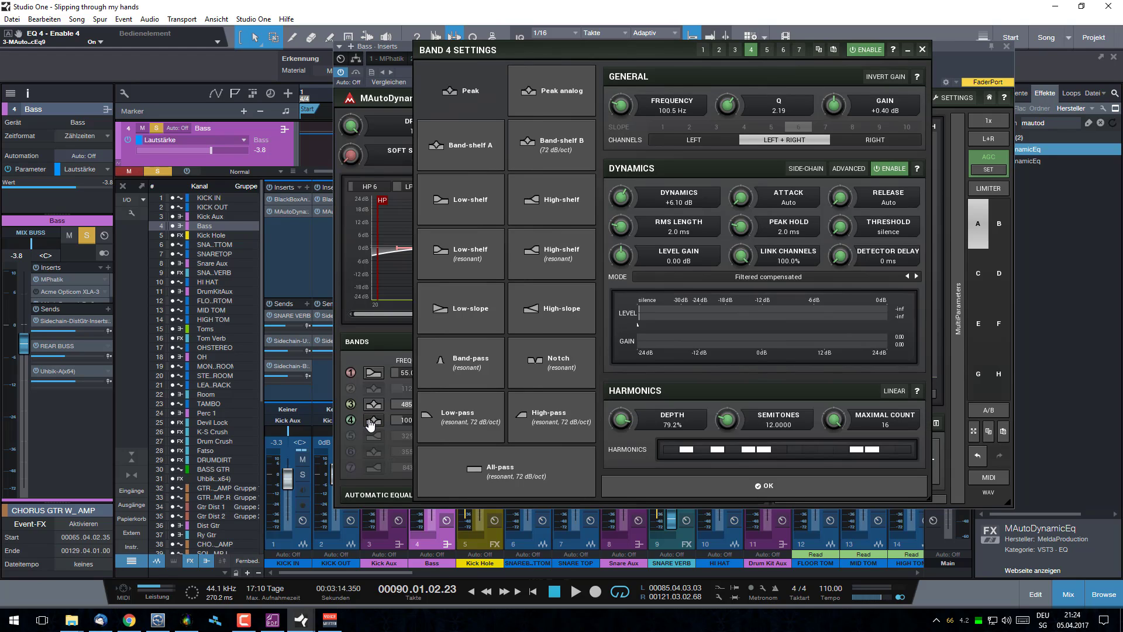
{"action": "left_click", "coordinate": [923, 50]}
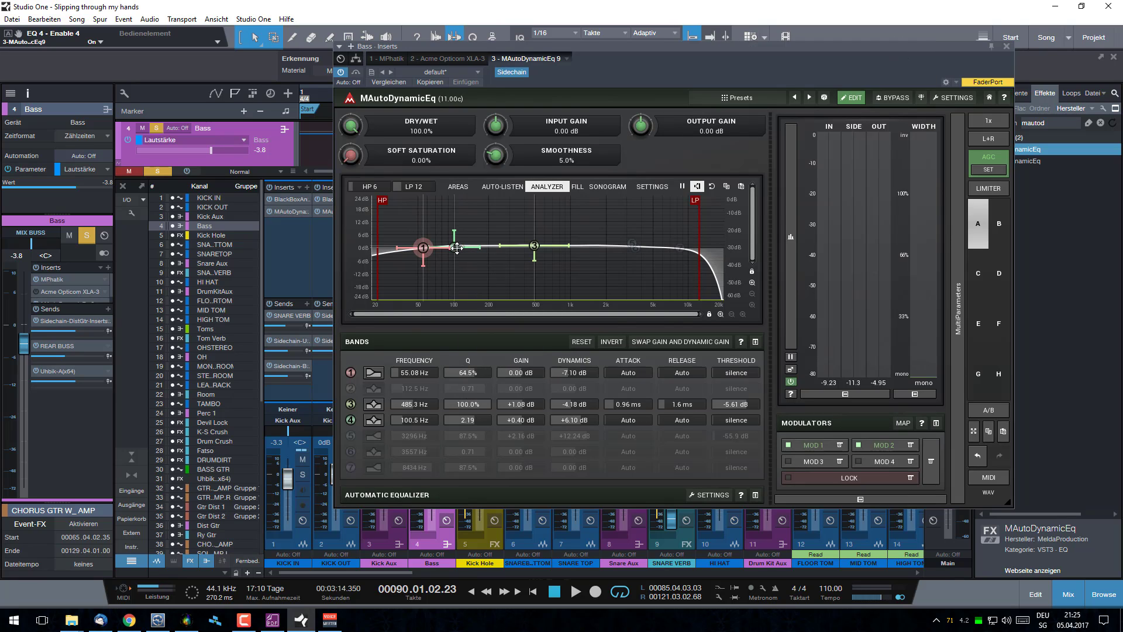
{"action": "left_click", "coordinate": [373, 420]}
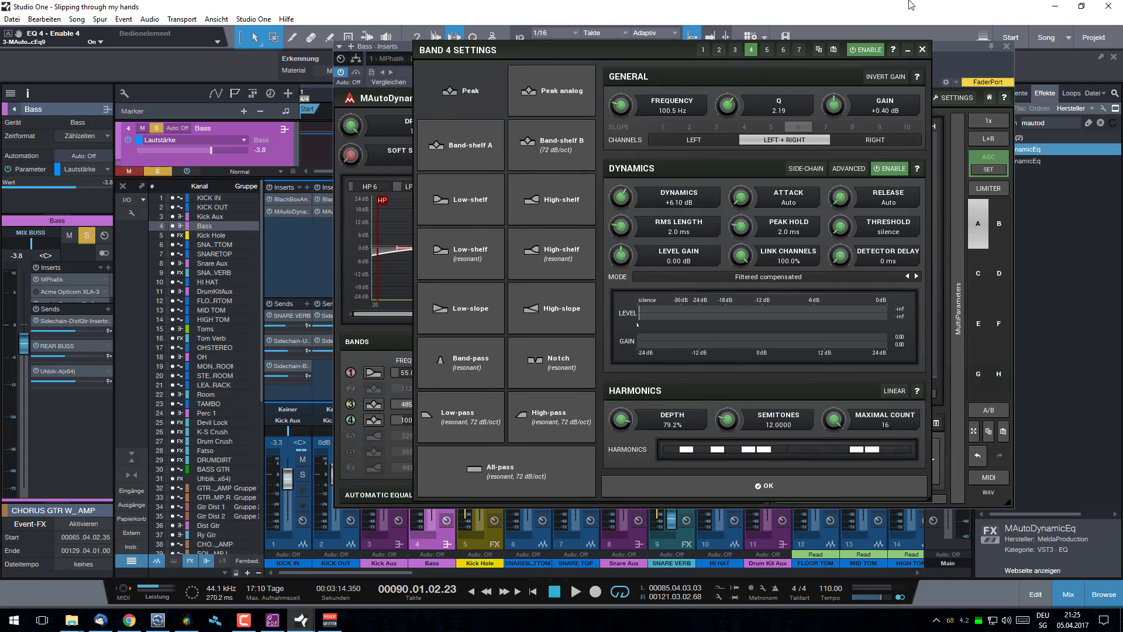
{"action": "left_click", "coordinate": [922, 49]}
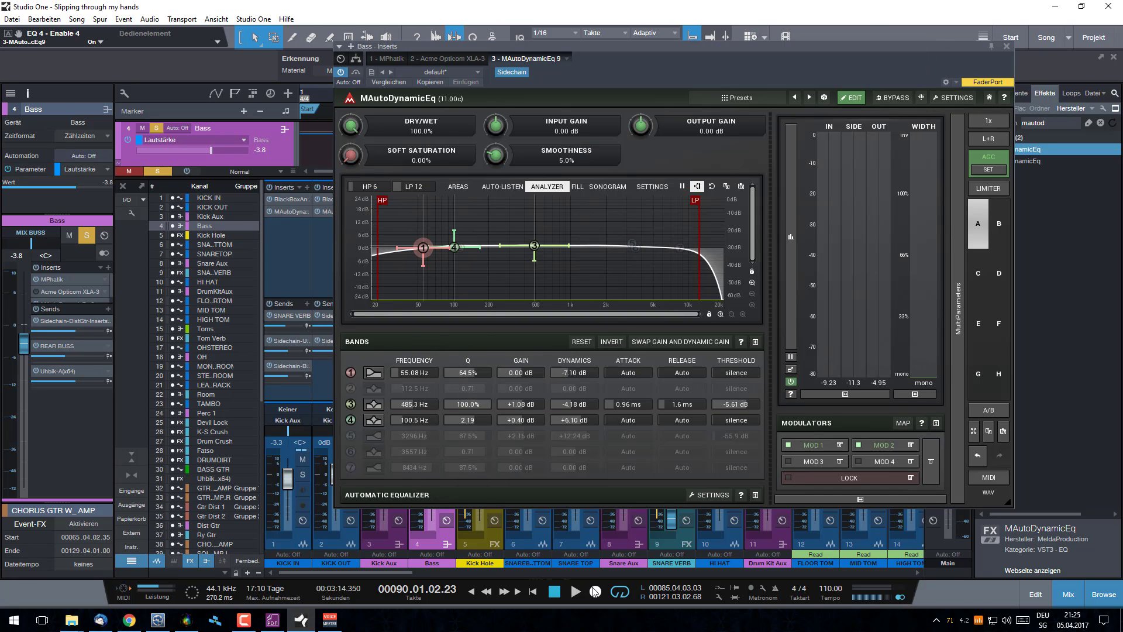
{"action": "left_click", "coordinate": [576, 592]}
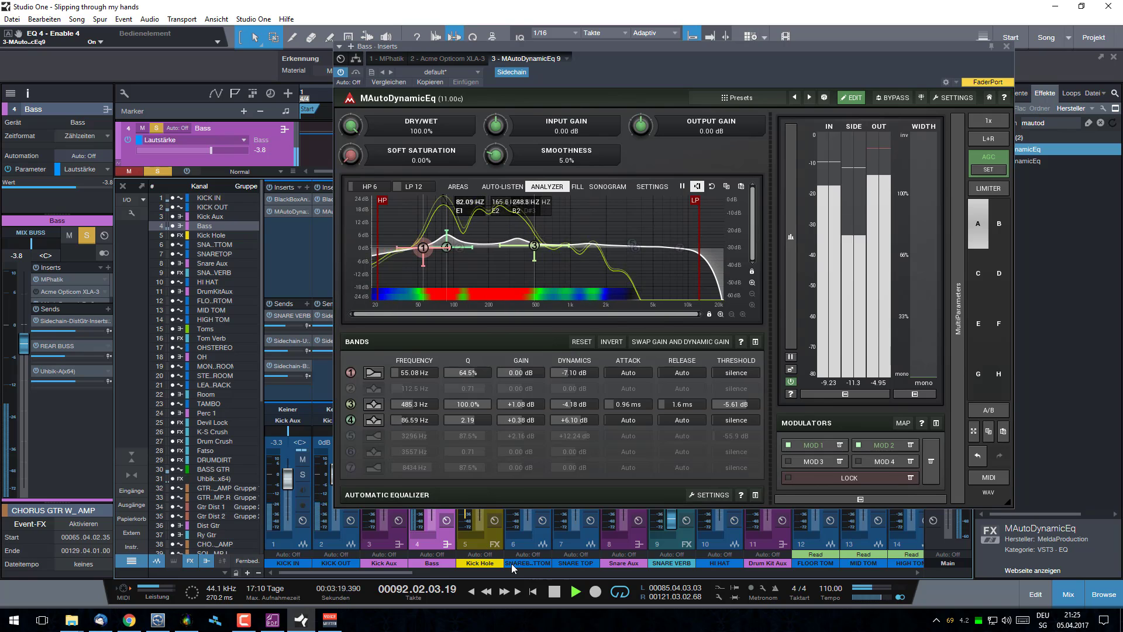
{"action": "left_click", "coordinate": [554, 592]}
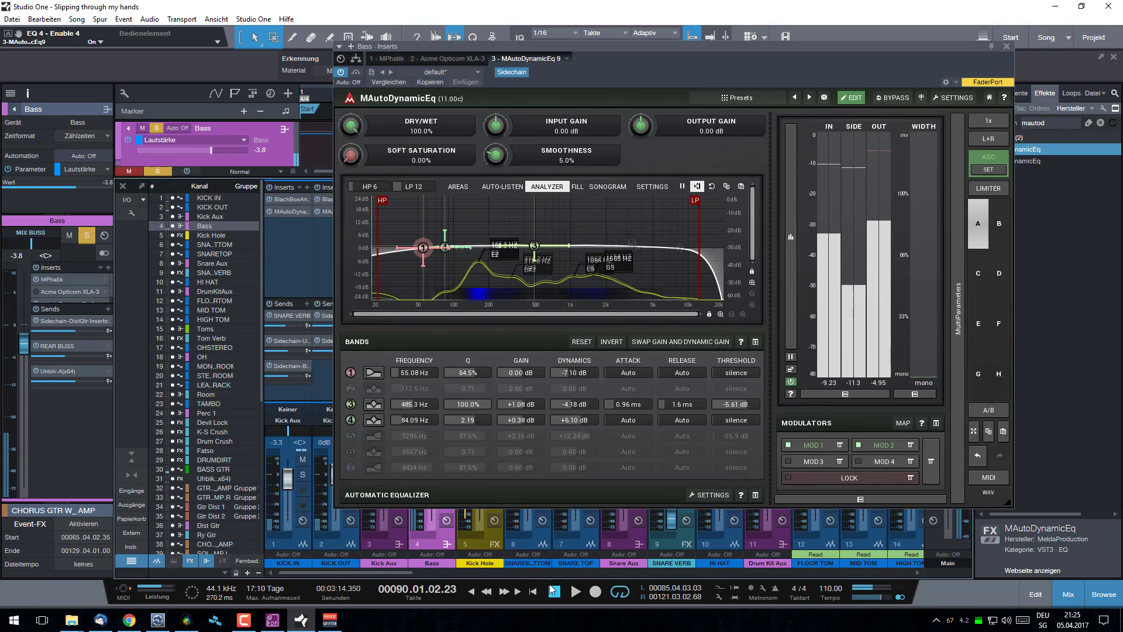
Step: Reopen EQ band 4's settings and review its Harmonics section alongside the EQ curve
{"action": "left_click", "coordinate": [370, 420]}
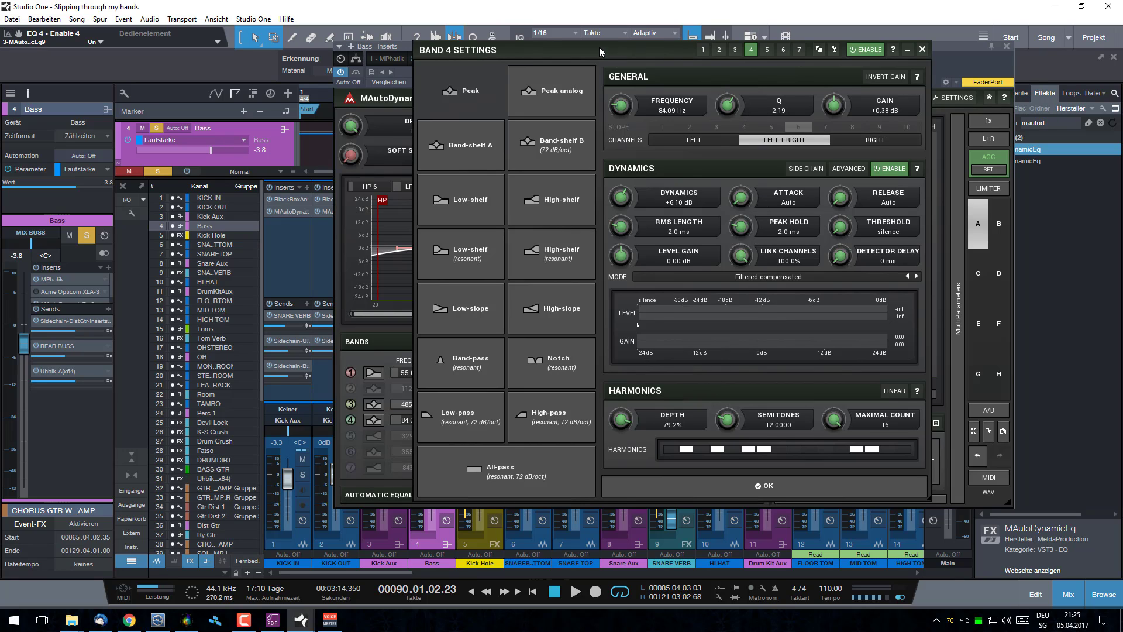
{"action": "left_click_drag", "start_coordinate": [599, 47], "coordinate": [761, 33]}
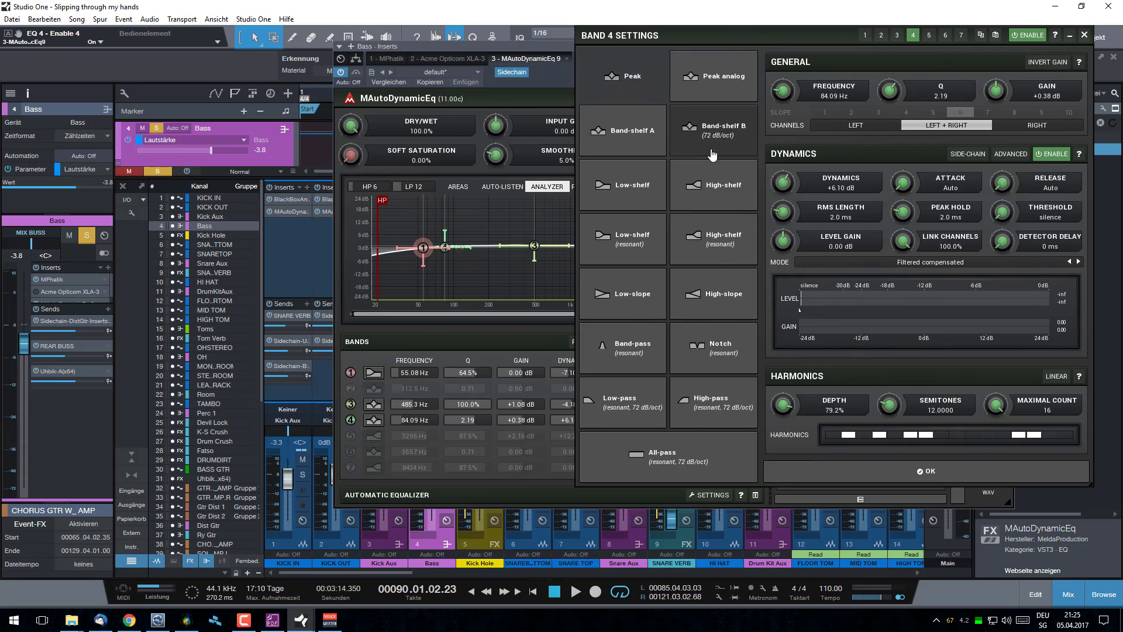
{"action": "left_click_drag", "start_coordinate": [736, 33], "coordinate": [533, 101]}
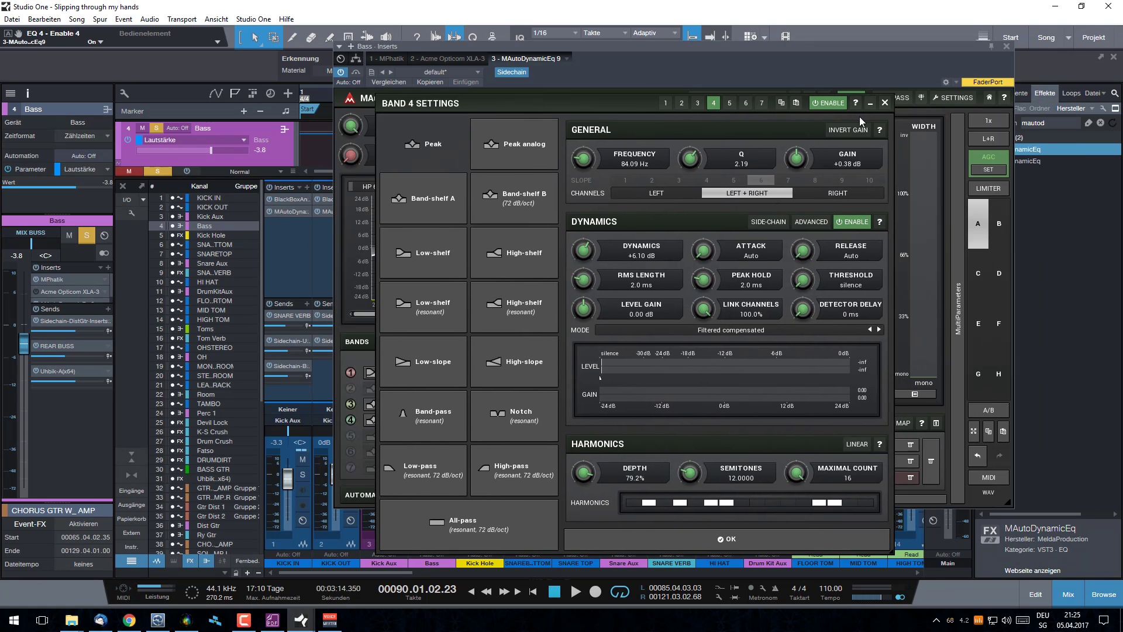
{"action": "left_click", "coordinate": [886, 103]}
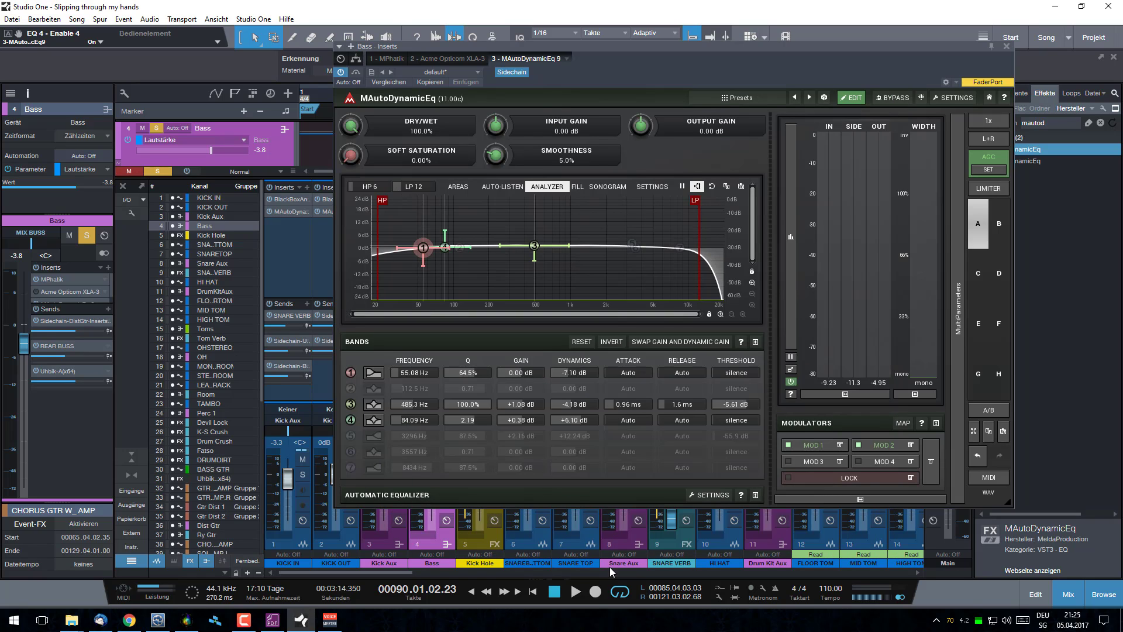
Step: Set EQ band 4's Harmonics Depth to 100% while auditioning the Bass with the EQ curve in view, and close the band settings
{"action": "left_click", "coordinate": [579, 592]}
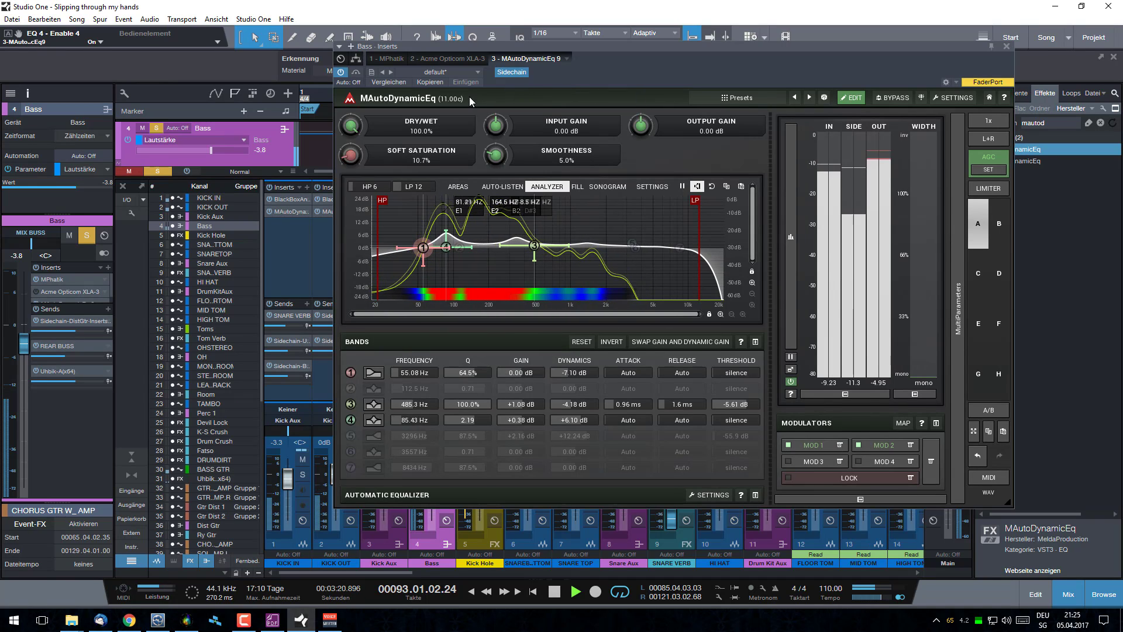
{"action": "left_click_drag", "start_coordinate": [583, 47], "coordinate": [340, 36]}
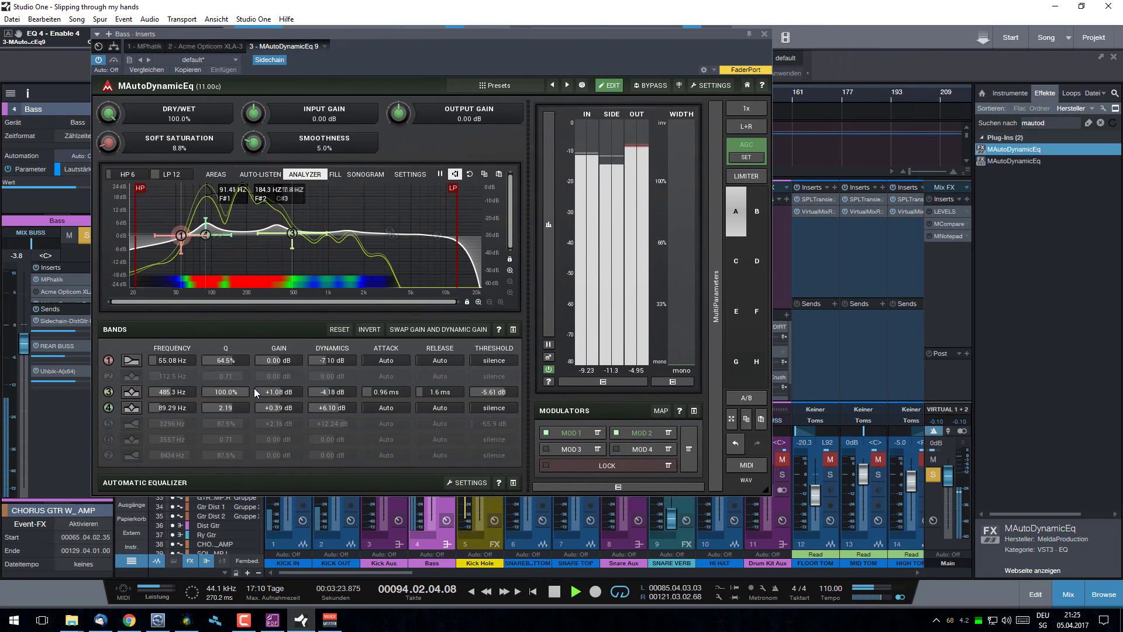
{"action": "left_click", "coordinate": [130, 409]}
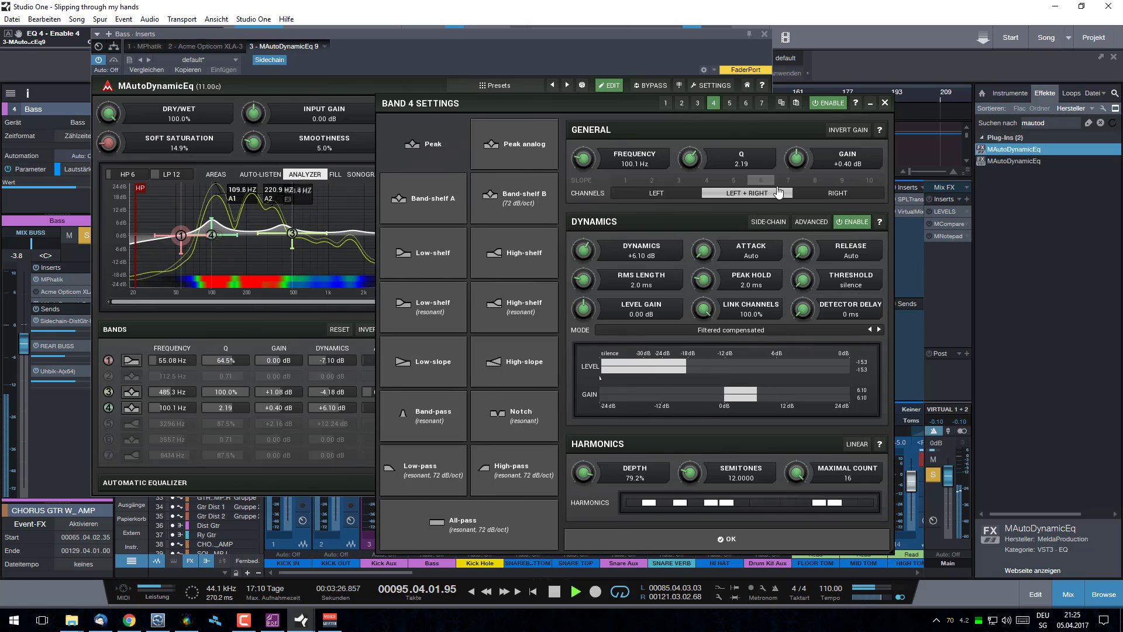
{"action": "left_click_drag", "start_coordinate": [598, 101], "coordinate": [771, 78]}
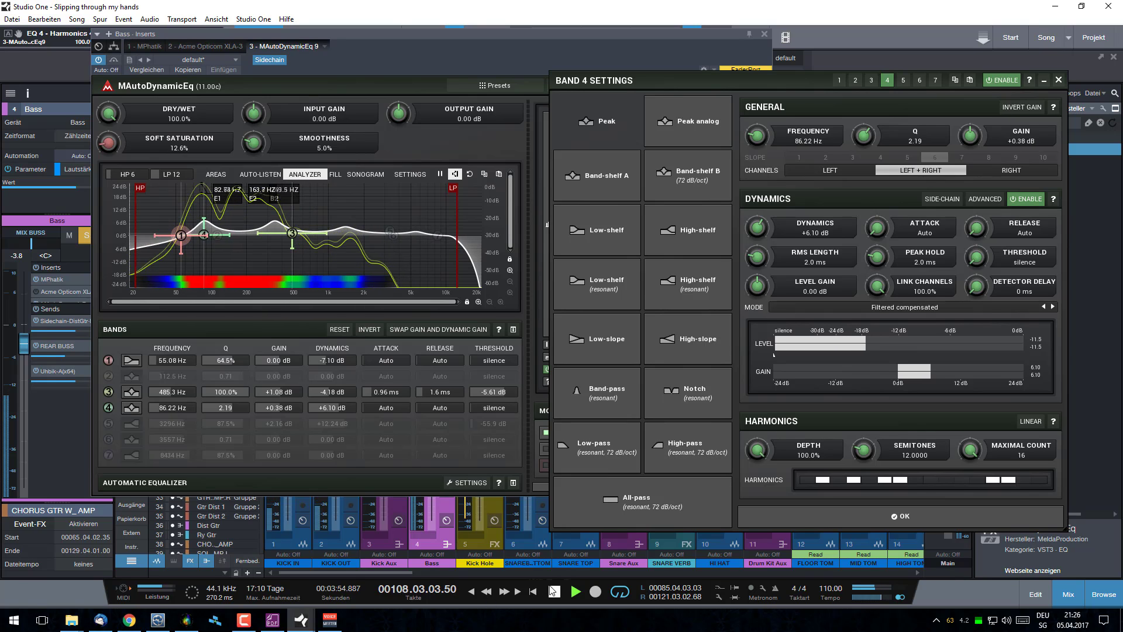
{"action": "left_click", "coordinate": [552, 591]}
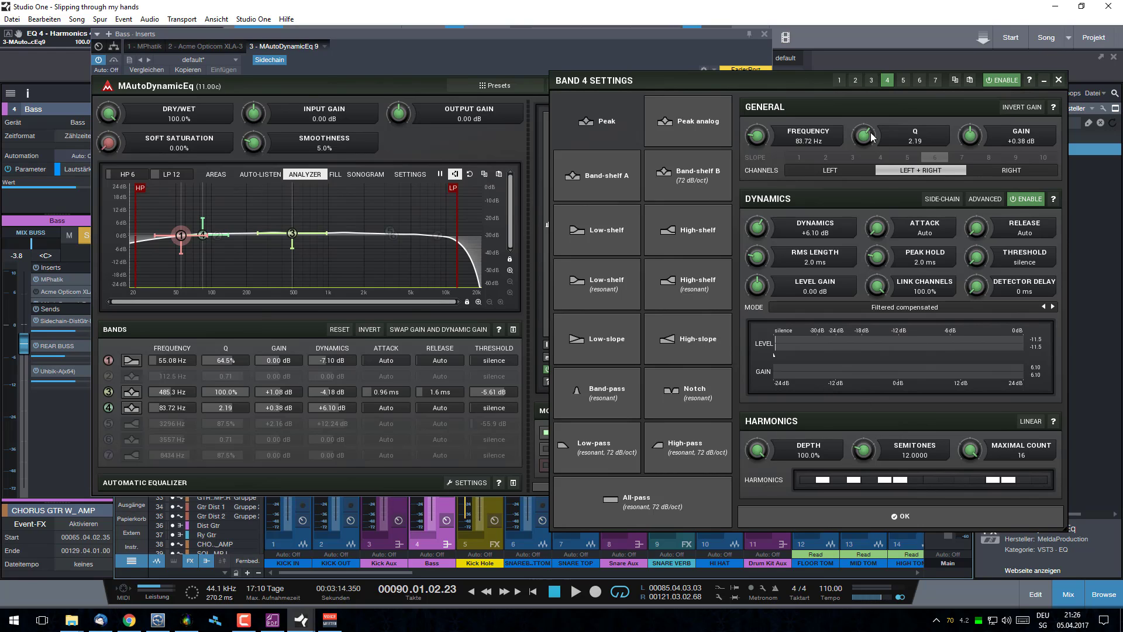
{"action": "left_click_drag", "start_coordinate": [774, 79], "coordinate": [725, 66]}
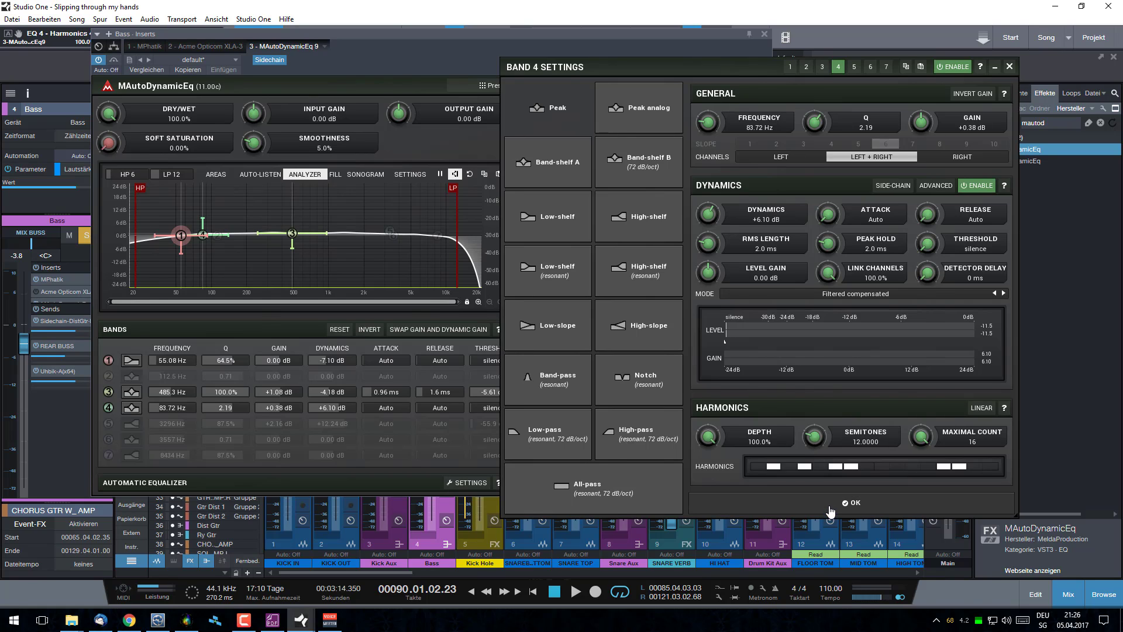
{"action": "left_click", "coordinate": [830, 509]}
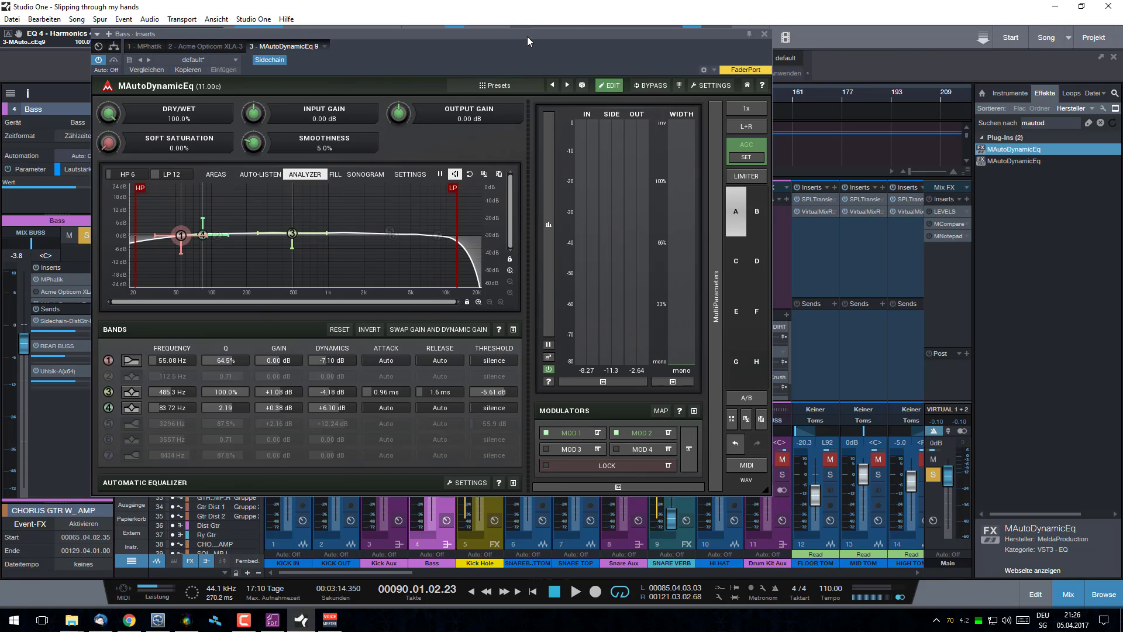
Step: Reposition the EQ window and audition the Bass to observe the modulated Soft Saturation
{"action": "left_click_drag", "start_coordinate": [527, 37], "coordinate": [660, 29]}
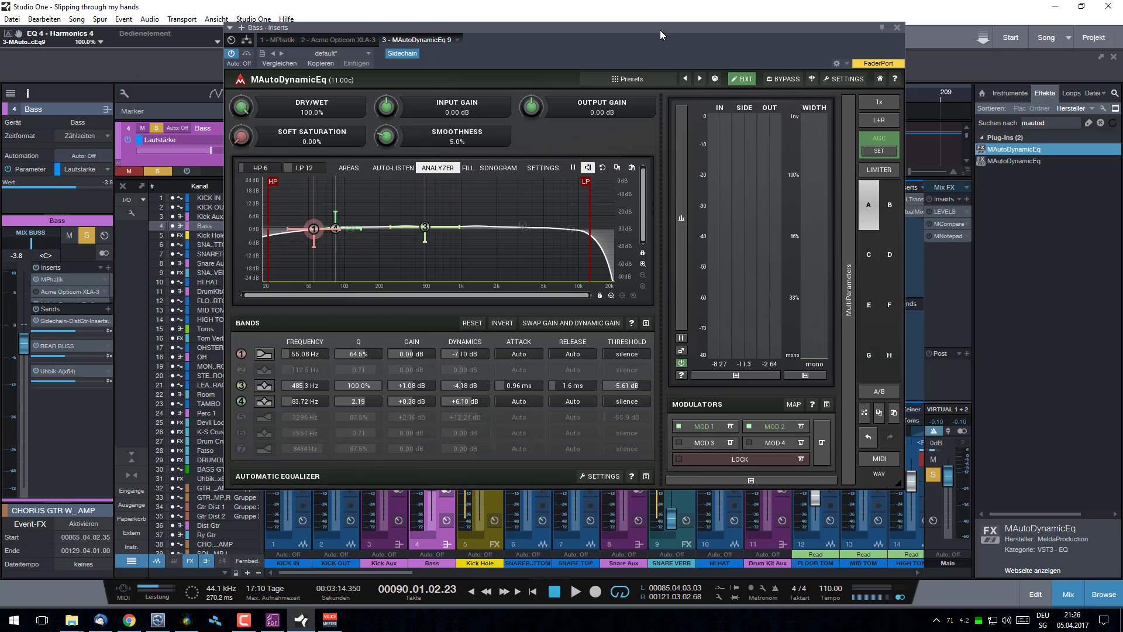
{"action": "left_click", "coordinate": [576, 594]}
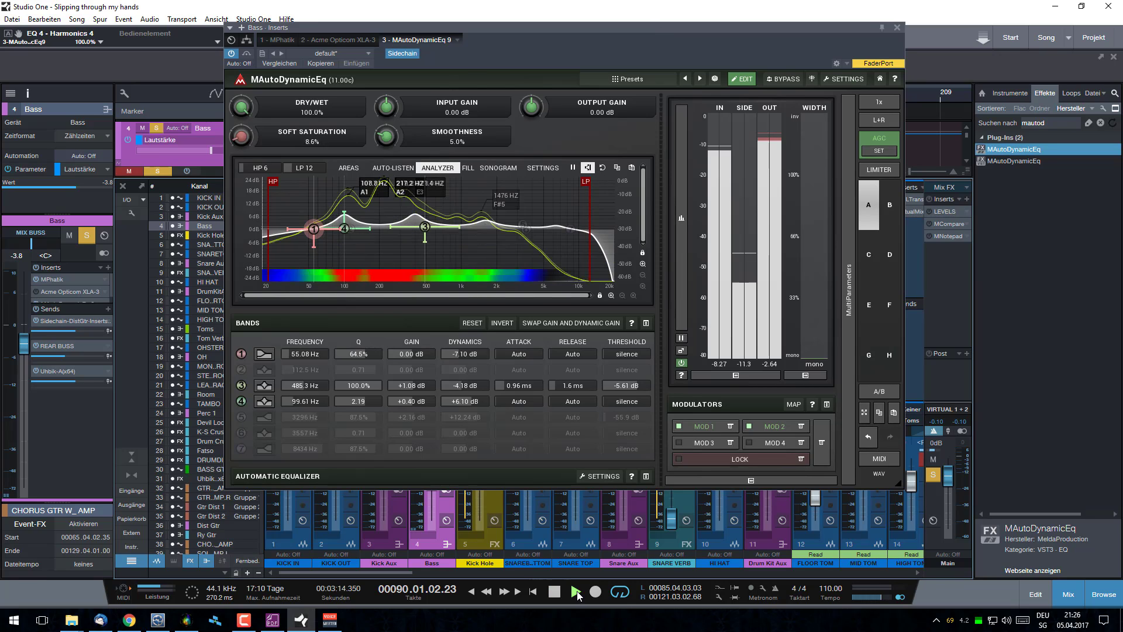
{"action": "left_click_drag", "start_coordinate": [254, 138], "coordinate": [243, 120]}
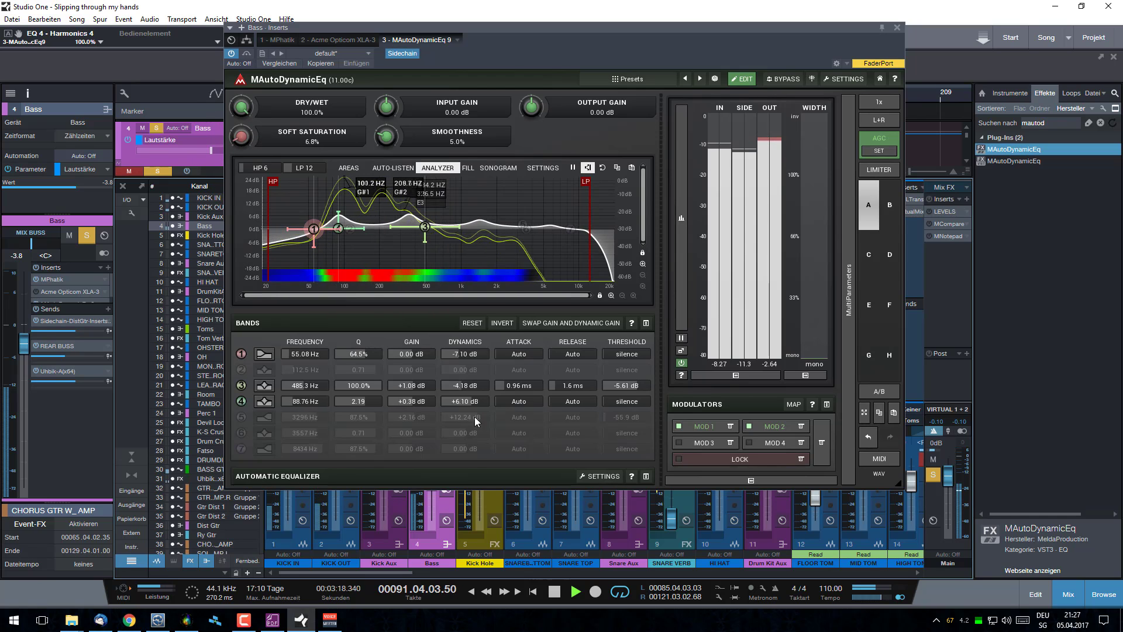
{"action": "left_click", "coordinate": [555, 593]}
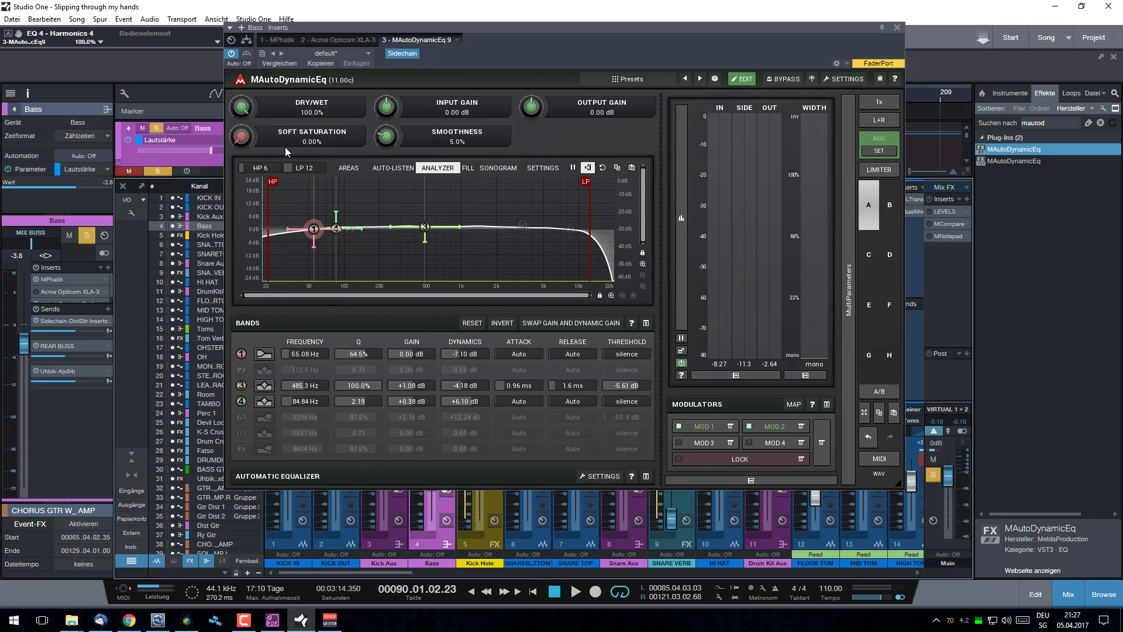
Step: Open Modulator 2 beside the EQ and play the Bass to examine its Follower level graph and Soft Saturation assignment
{"action": "left_click", "coordinate": [772, 426]}
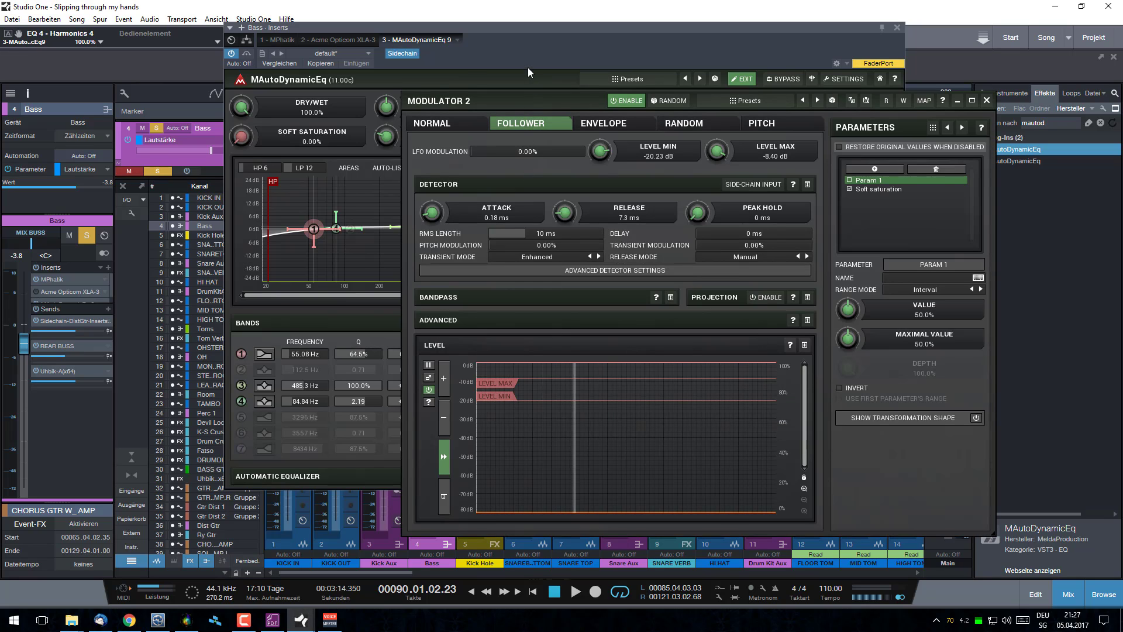
{"action": "left_click_drag", "start_coordinate": [511, 99], "coordinate": [573, 15]}
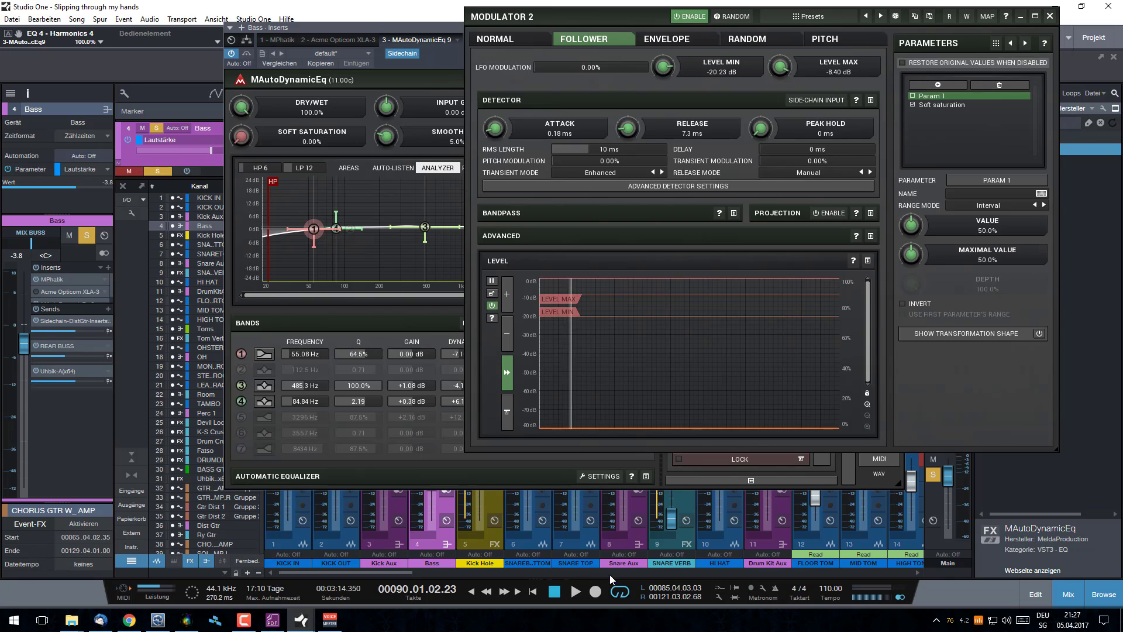
{"action": "left_click", "coordinate": [576, 591]}
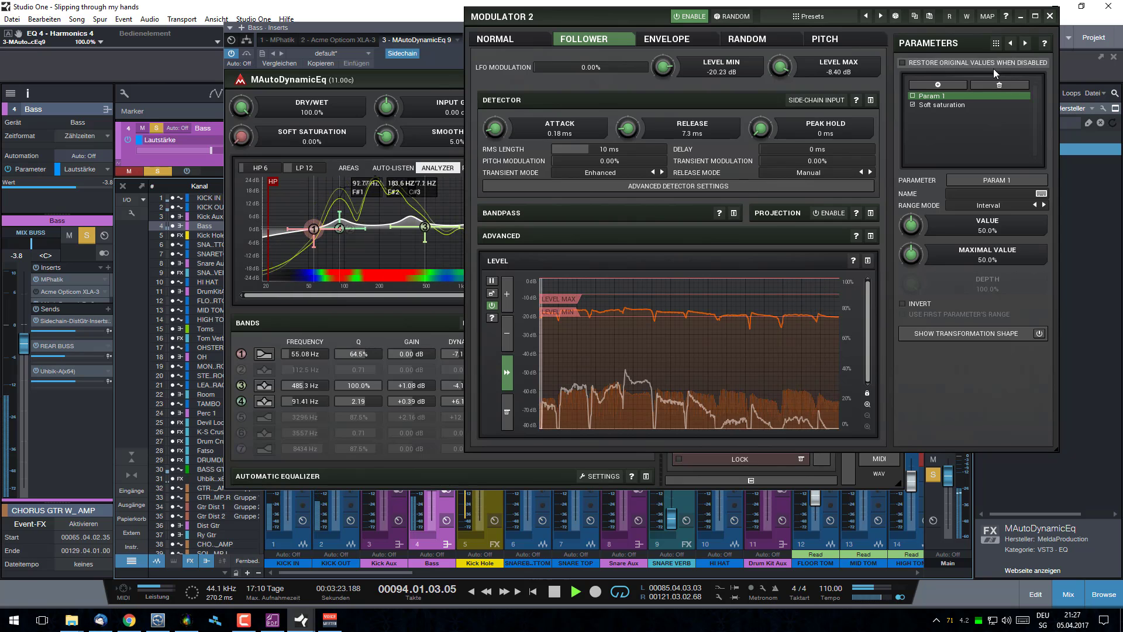
Step: Close Modulator 2's window and audition the Bass with that modulator disabled and re-enabled, ending with playback stopped
{"action": "left_click", "coordinate": [1051, 16]}
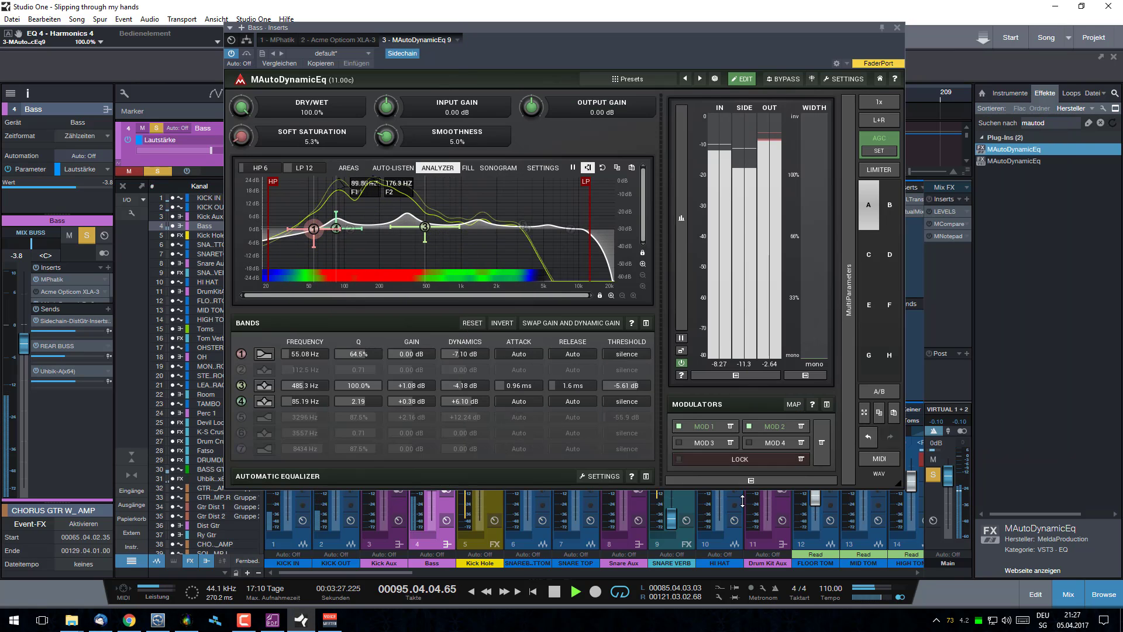
{"action": "left_click", "coordinate": [750, 427]}
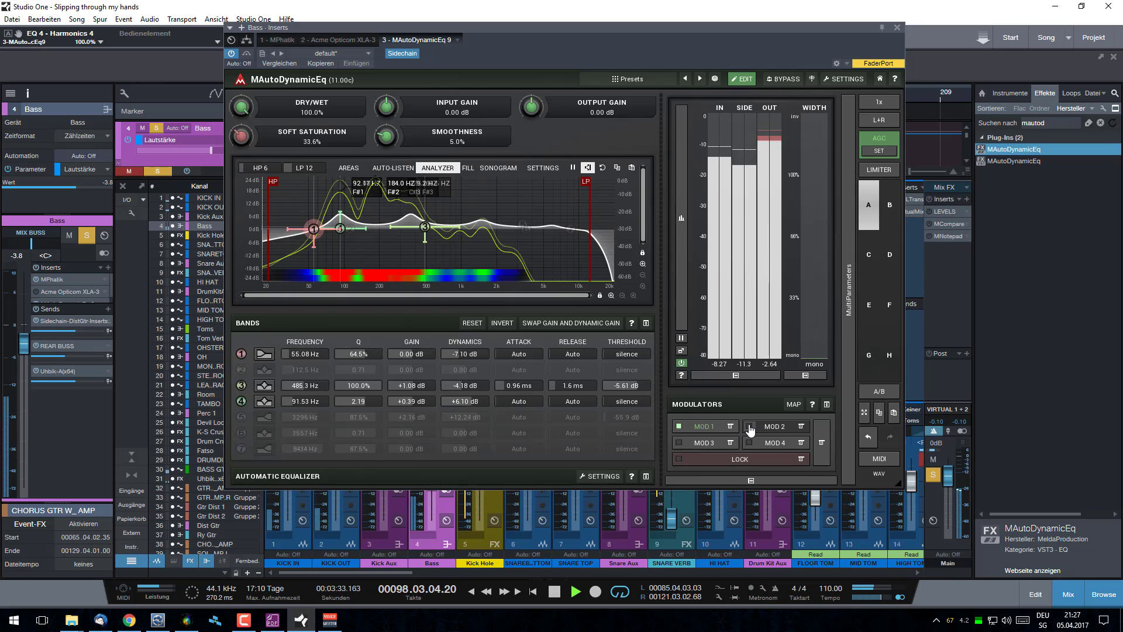
{"action": "left_click", "coordinate": [750, 428]}
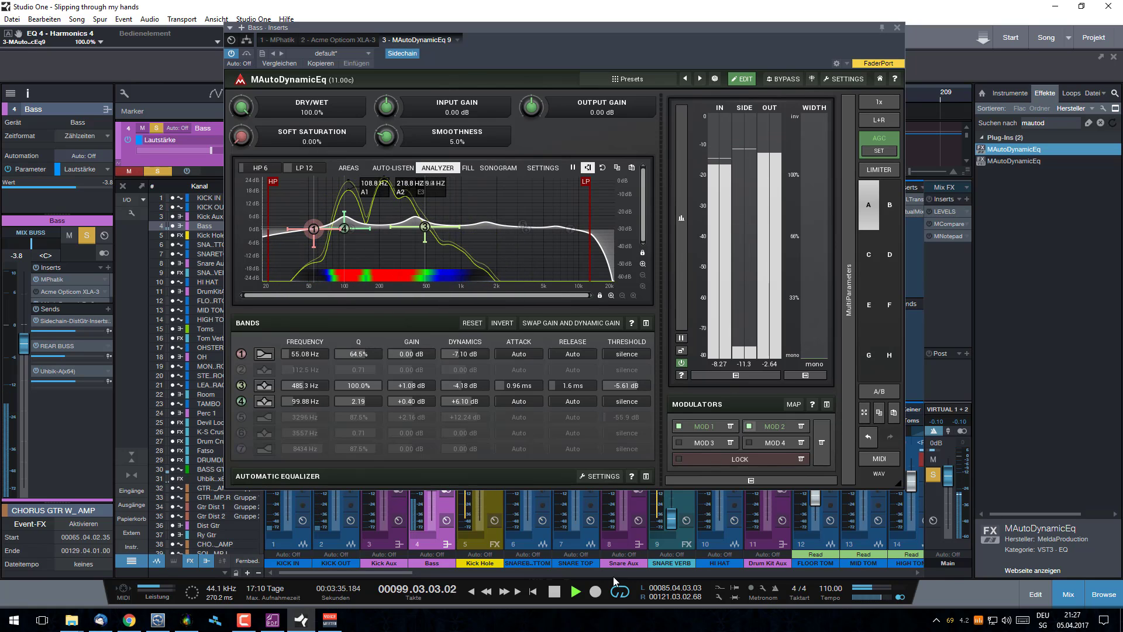
{"action": "left_click", "coordinate": [556, 596]}
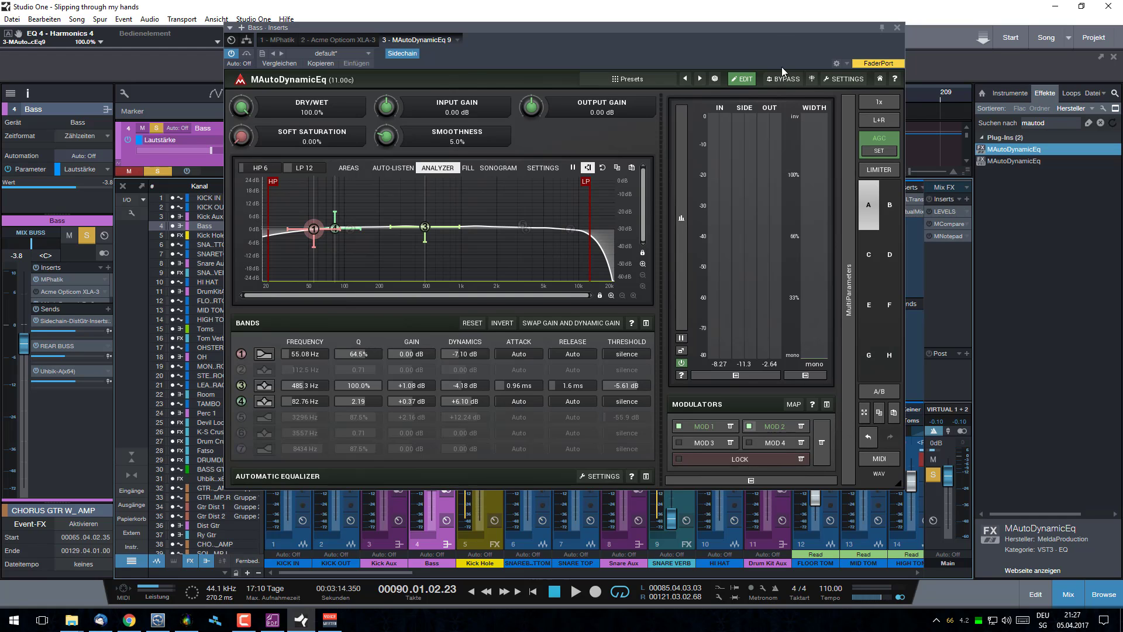
Step: Close the Bass channel's EQ window and take the Bass out of solo in the mixer
{"action": "left_click_drag", "start_coordinate": [781, 29], "coordinate": [723, 50]}
{"action": "left_click", "coordinate": [839, 48]}
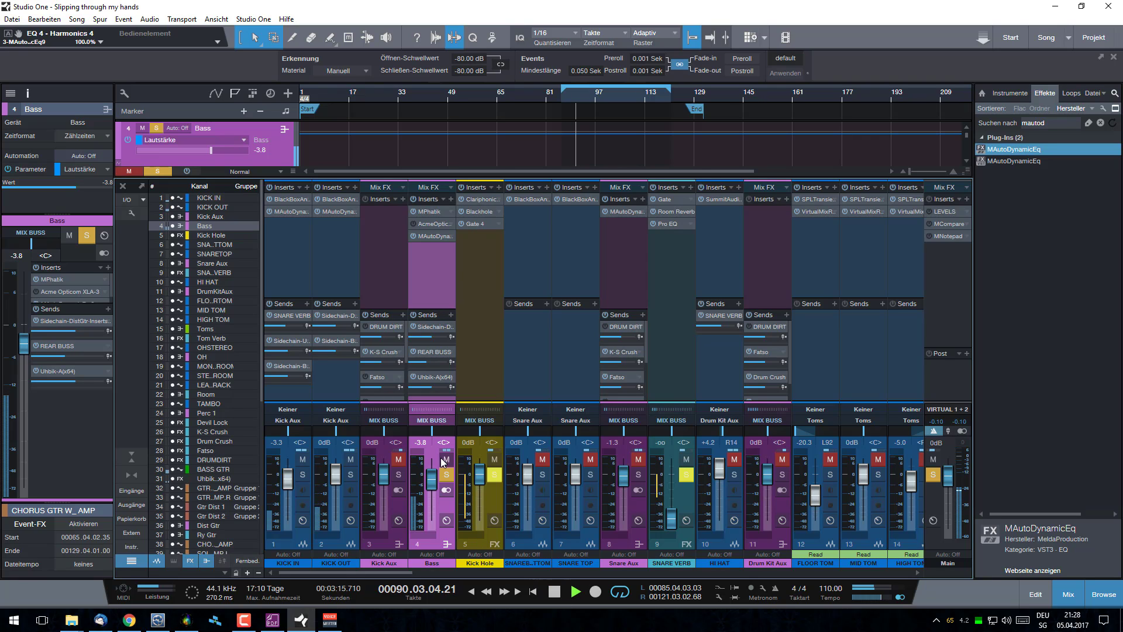
{"action": "left_click", "coordinate": [446, 474]}
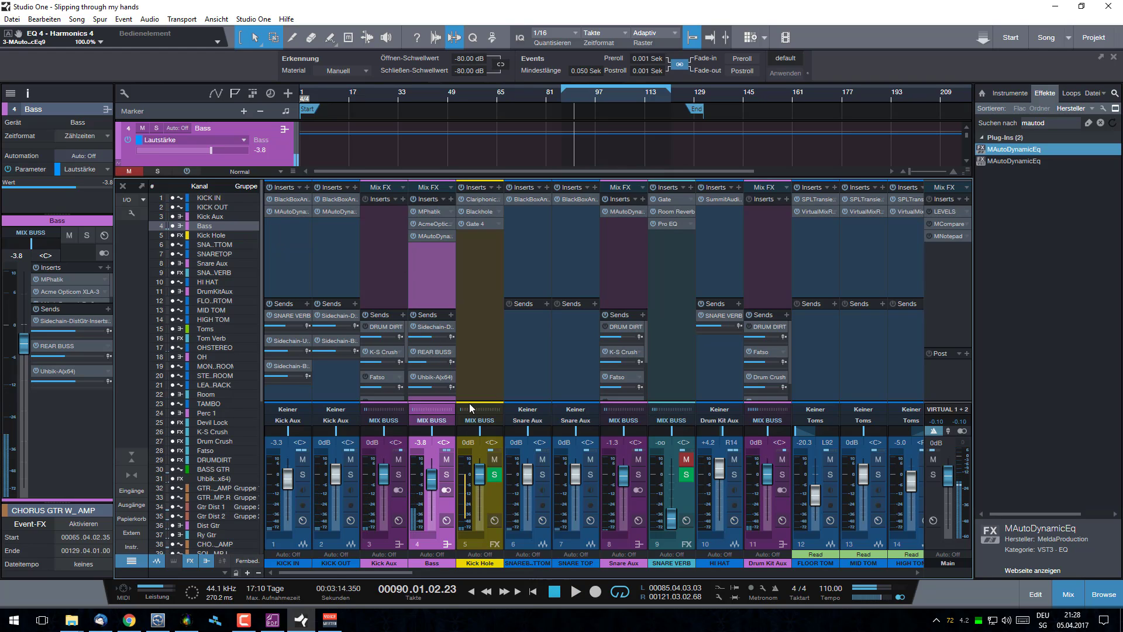
Step: Reopen the Bass channel's MAutoDynamicEq and compare EQ band 1 off and on during unsoloed playback, stopping when done
{"action": "left_click", "coordinate": [427, 234]}
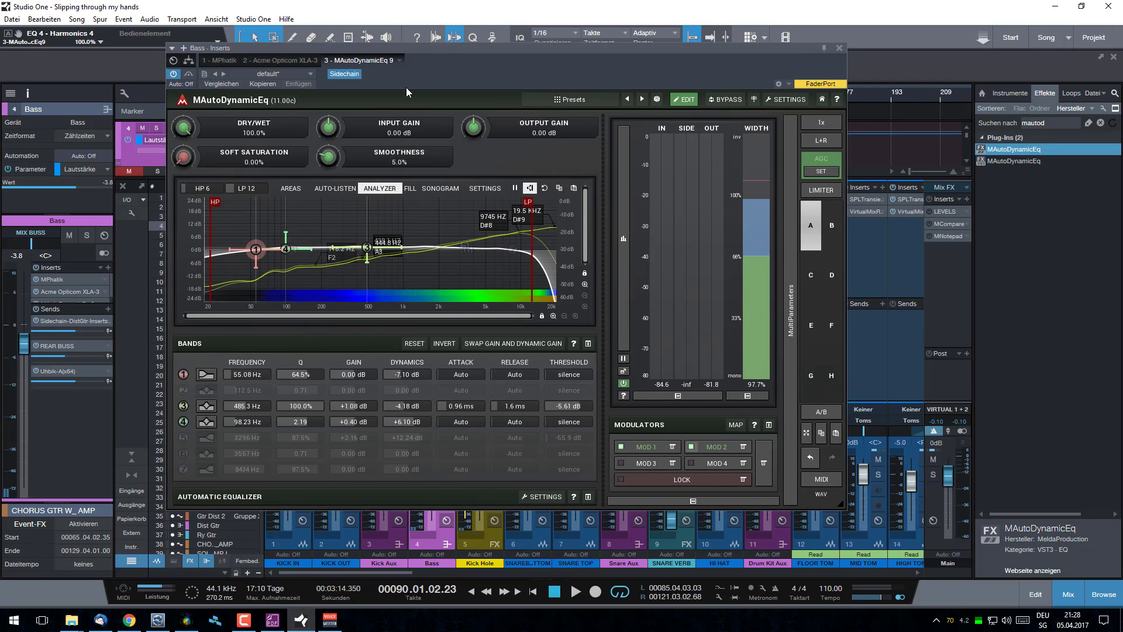
{"action": "left_click_drag", "start_coordinate": [444, 48], "coordinate": [735, 28]}
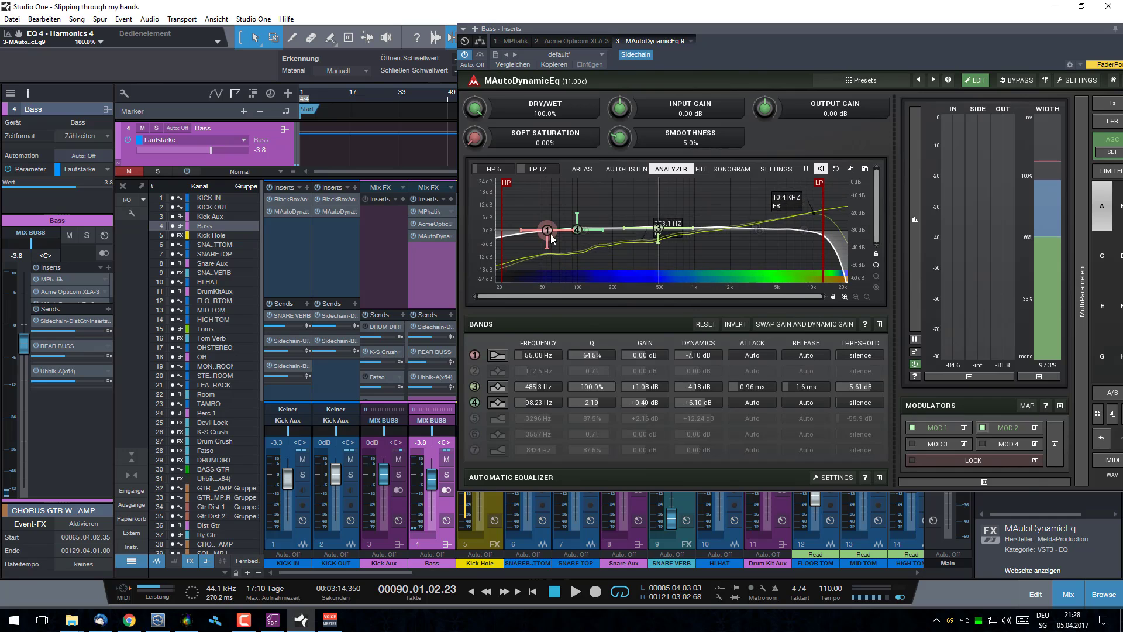
{"action": "key", "text": "space"}
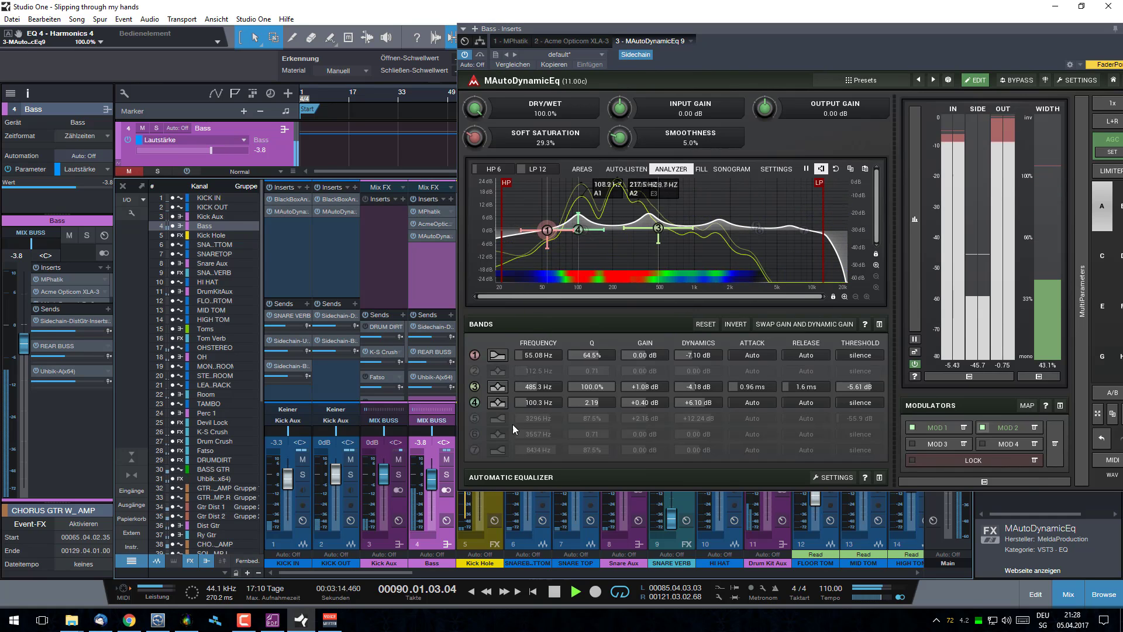
{"action": "left_click", "coordinate": [475, 356]}
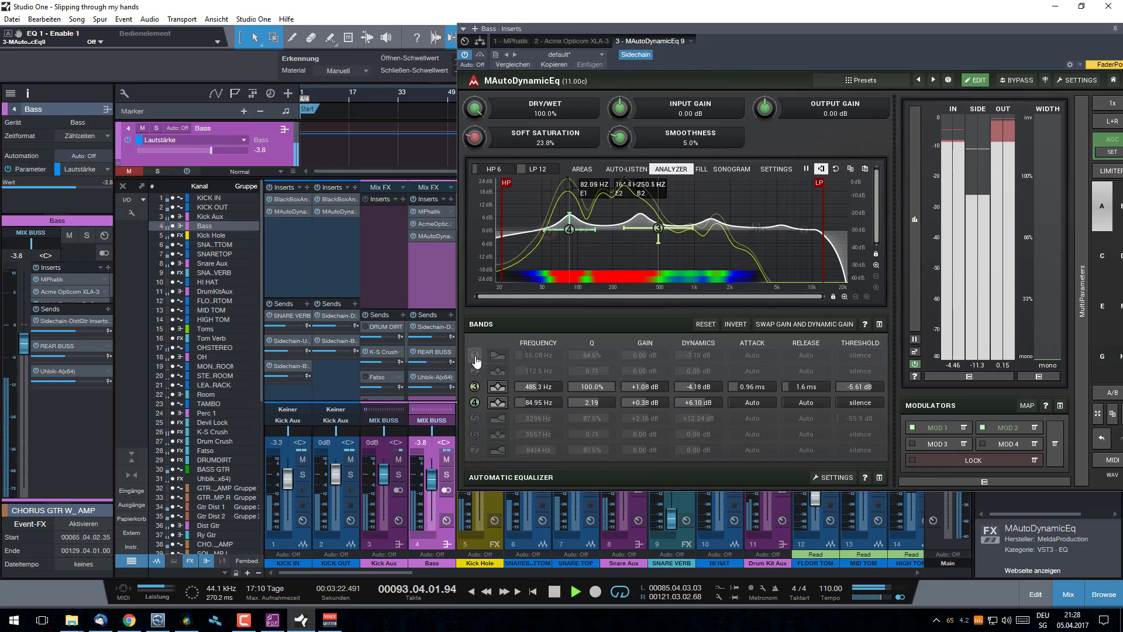
{"action": "left_click", "coordinate": [476, 356]}
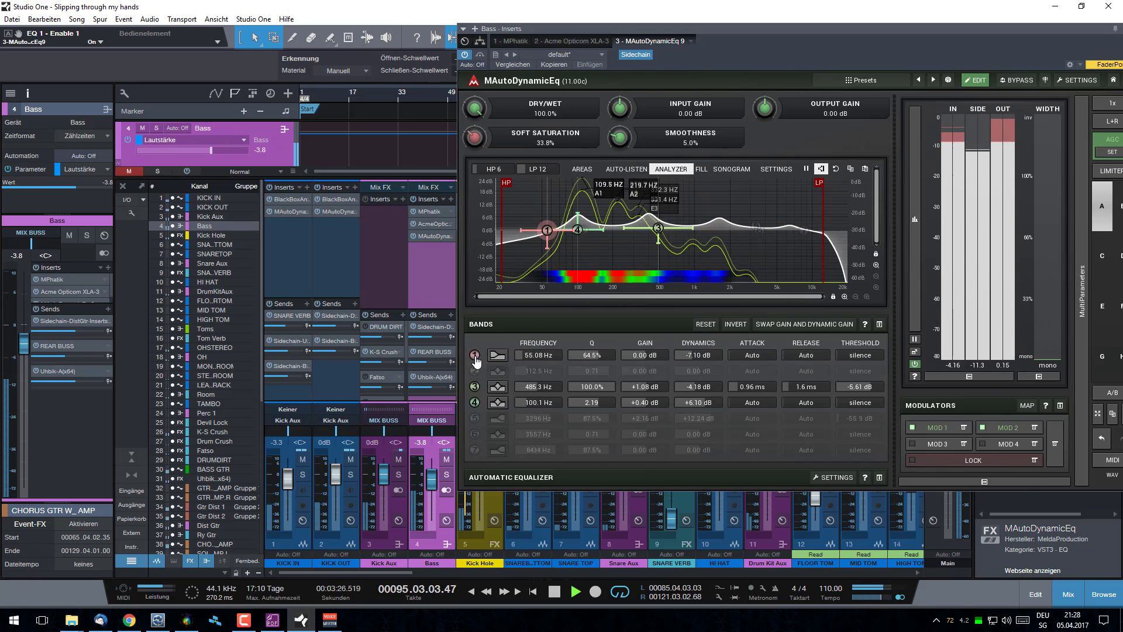
{"action": "left_click", "coordinate": [475, 355]}
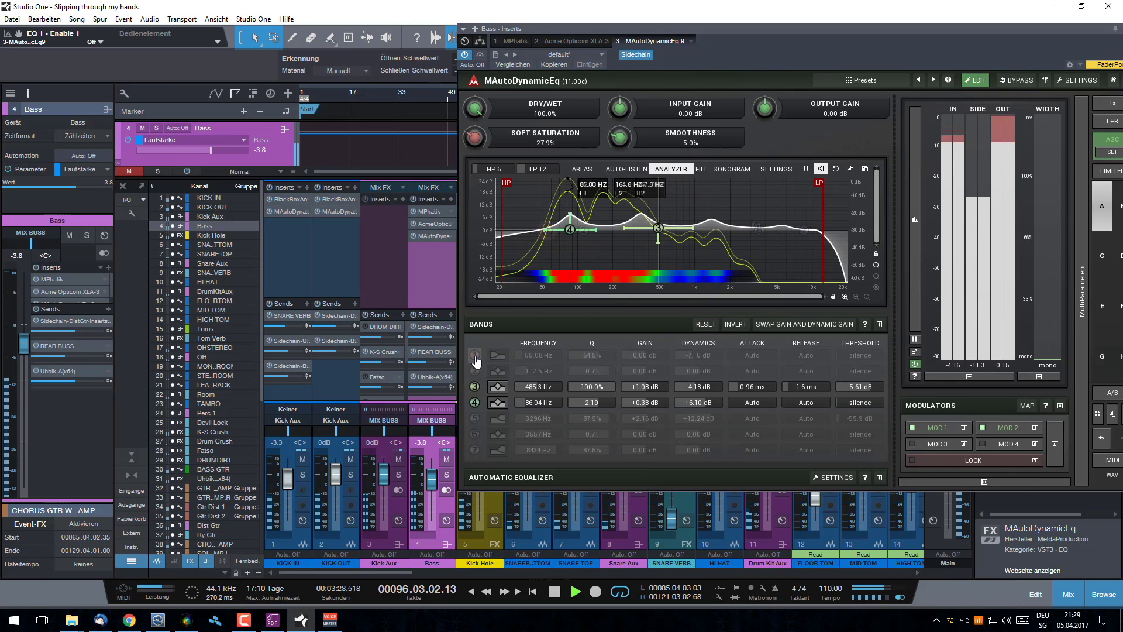
{"action": "left_click", "coordinate": [475, 356]}
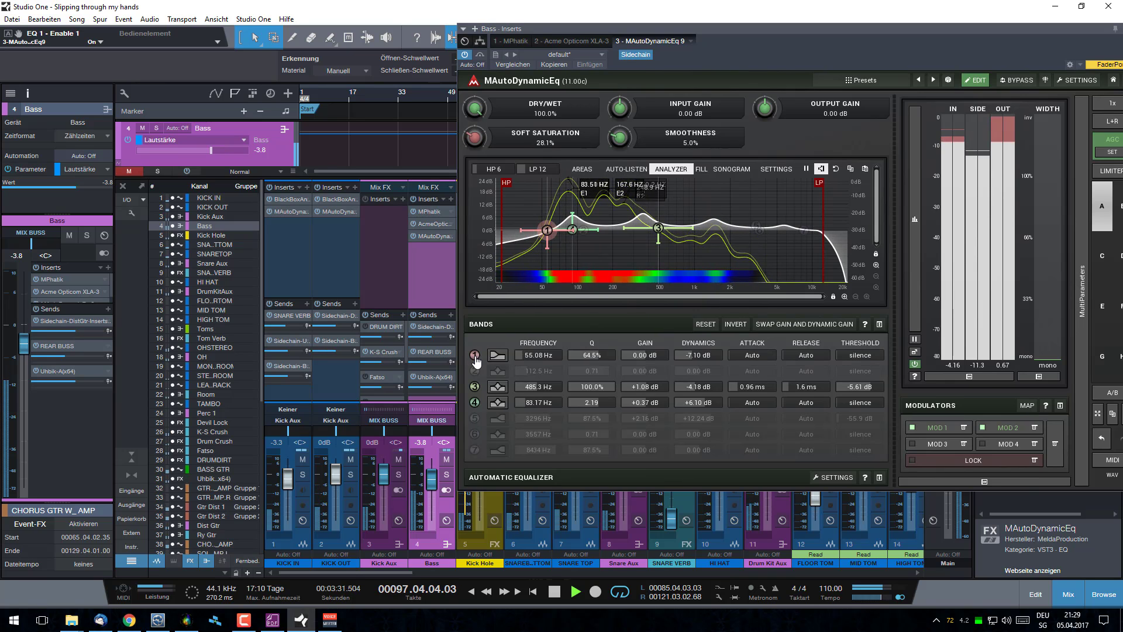
{"action": "left_click", "coordinate": [555, 592]}
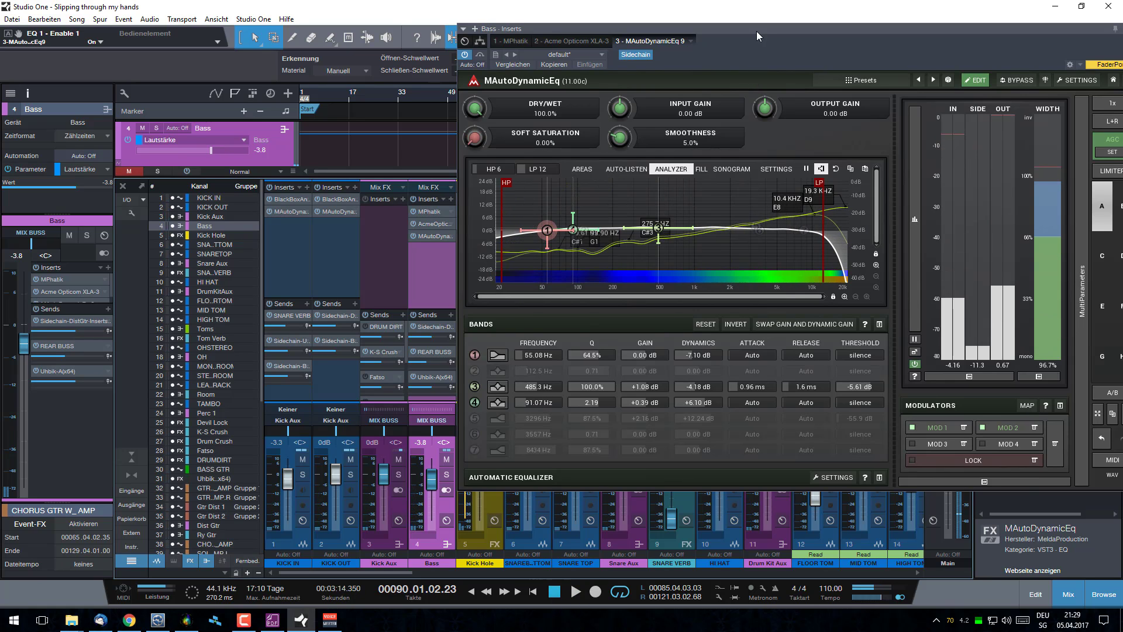
Step: Move the EQ window aside and switch to VoiceMeeter to view its audio mixer
{"action": "left_click_drag", "start_coordinate": [756, 30], "coordinate": [691, 54]}
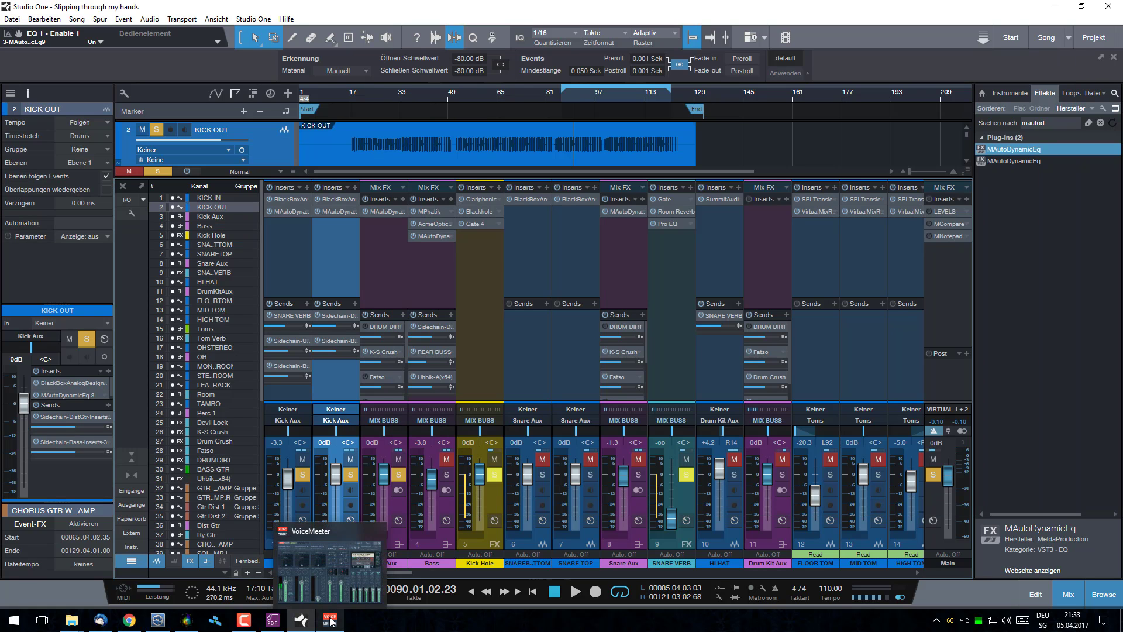
{"action": "left_click", "coordinate": [330, 622]}
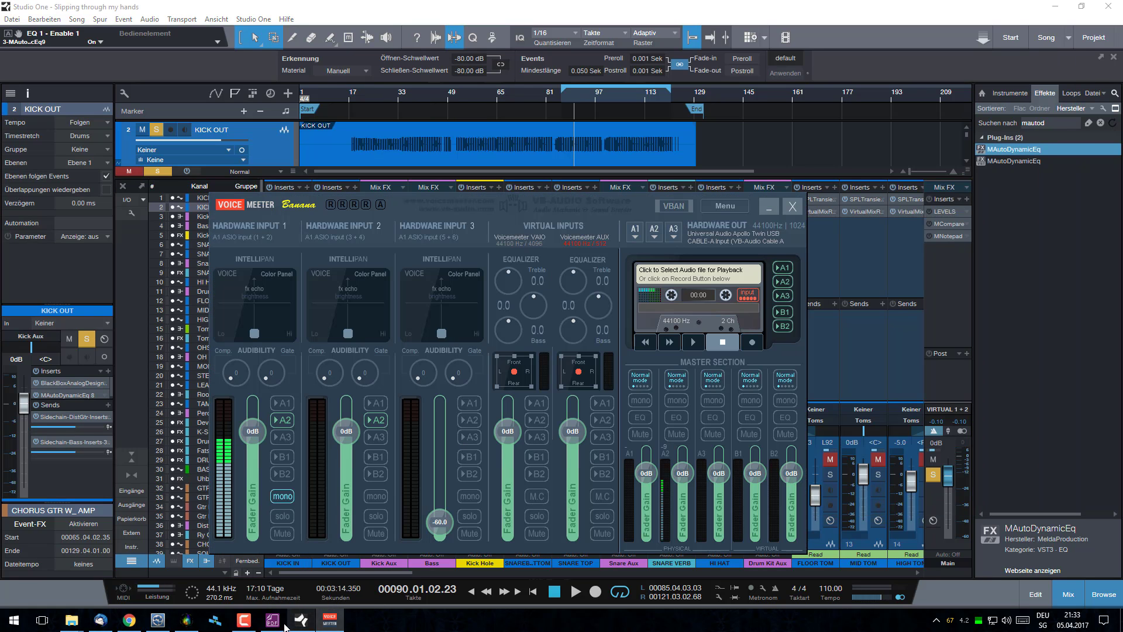